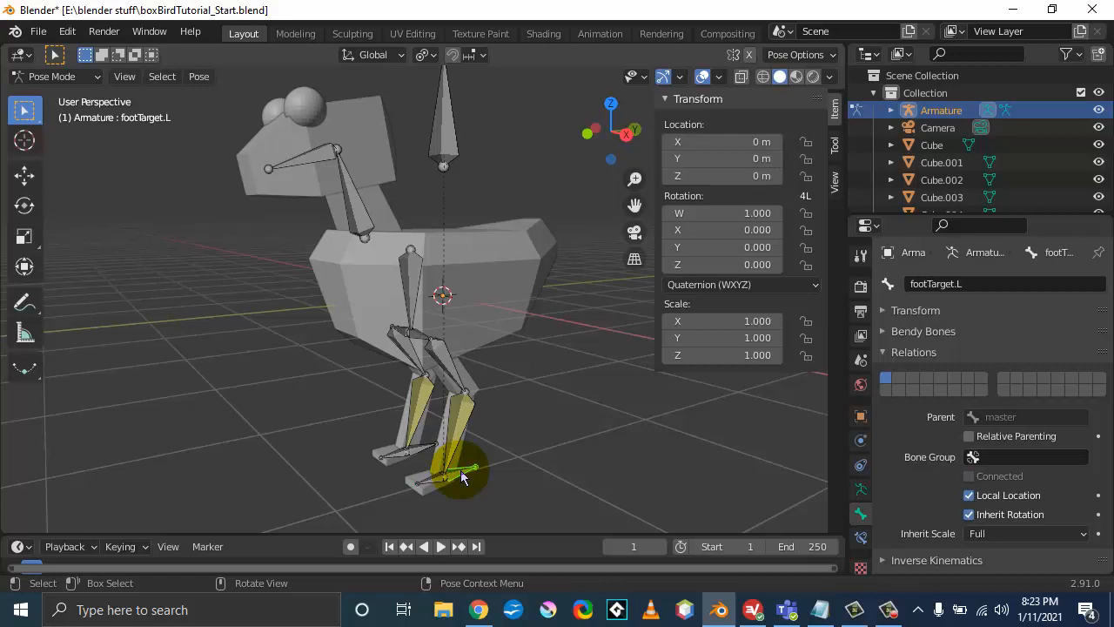
Step: Raise the left foot target bone about 0.43 m along the global Z axis
key("g")
key("z")
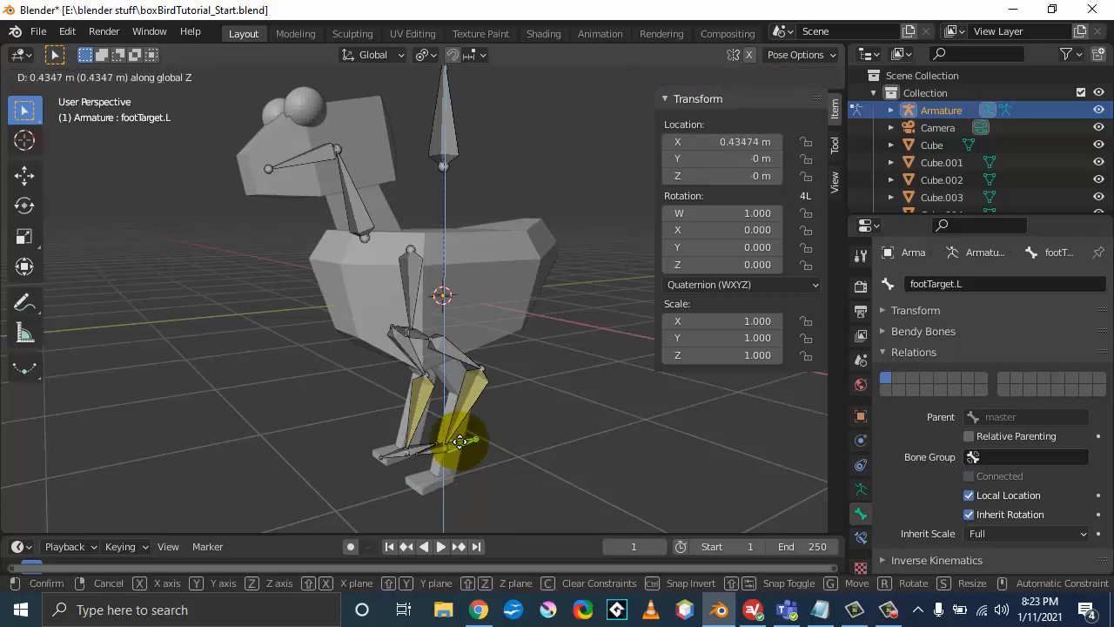
left_click(460, 441)
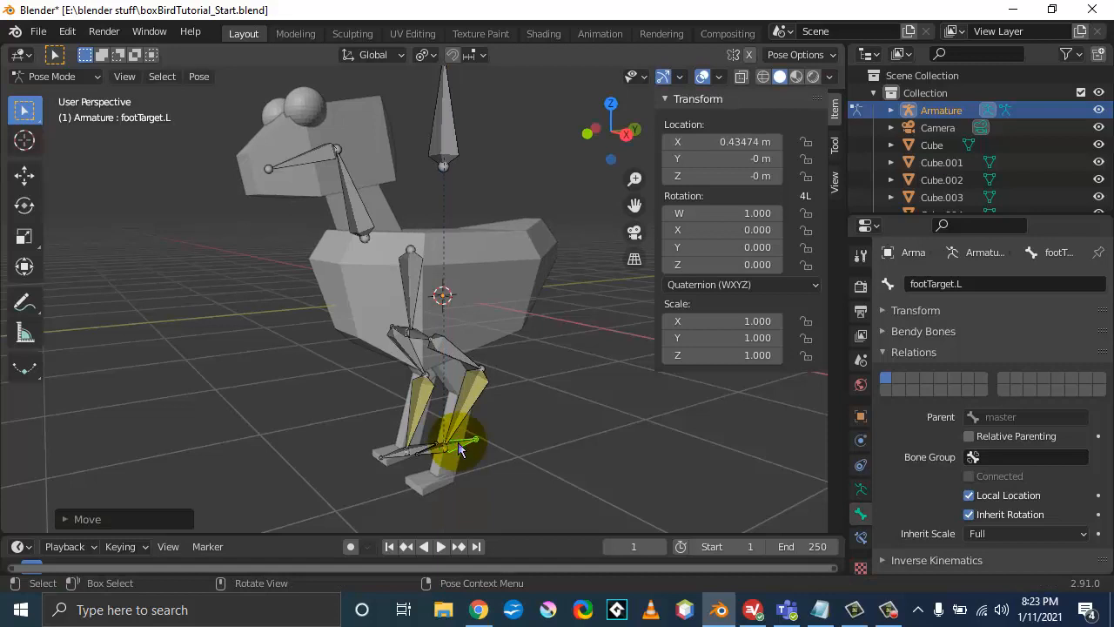
key("KP_3")
left_click(425, 438)
key("r")
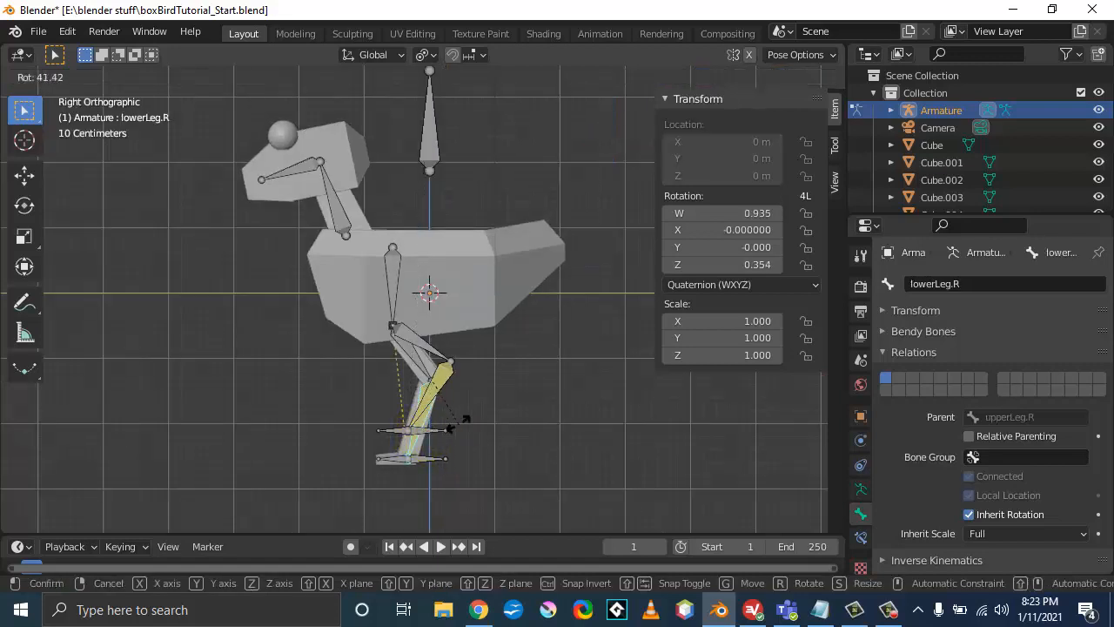
key("Escape")
Step: Move the left foot target bone backward in the side view to about X 0.33 m, Y 0.49 m
left_click(422, 439)
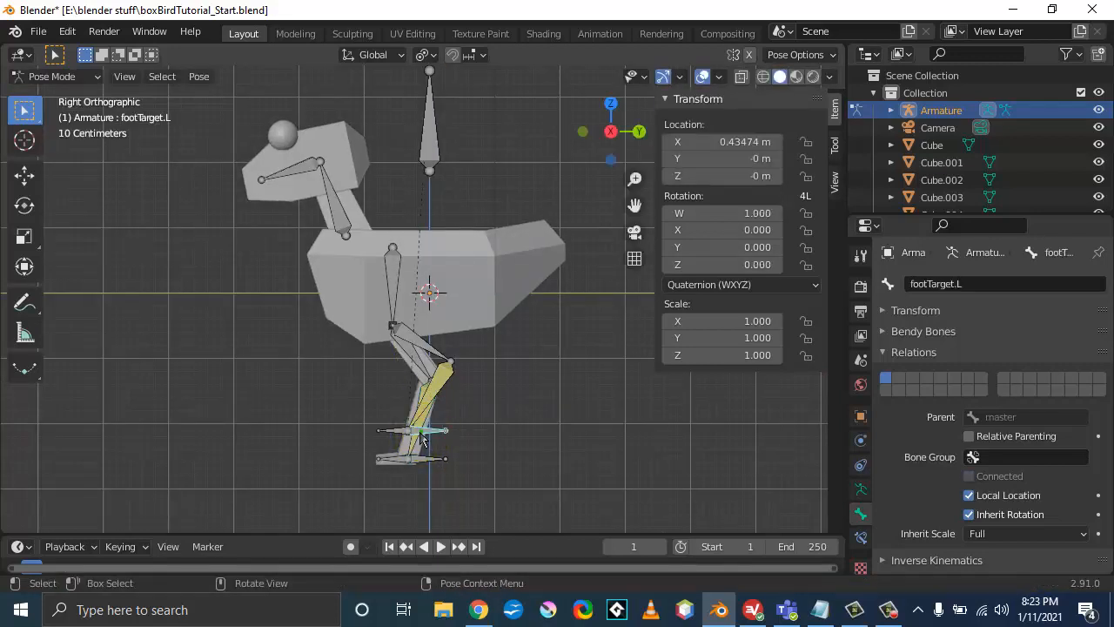
key("g")
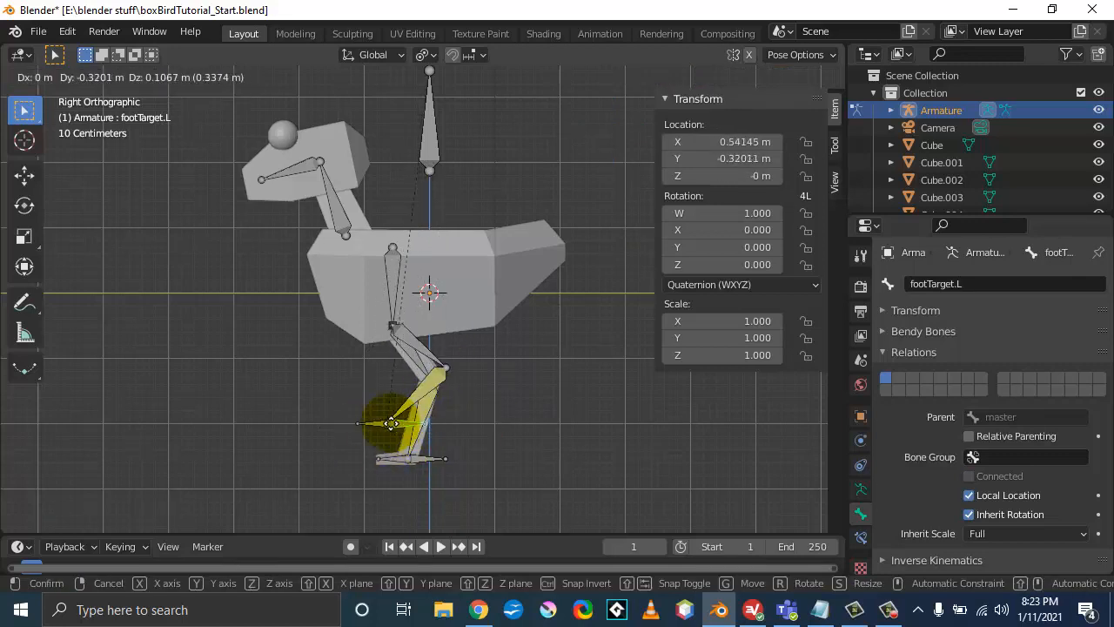
left_click(440, 449)
Step: Lower the body bone to bend the legs, and shift the master bone slightly downward with the whole rig
left_click(394, 286)
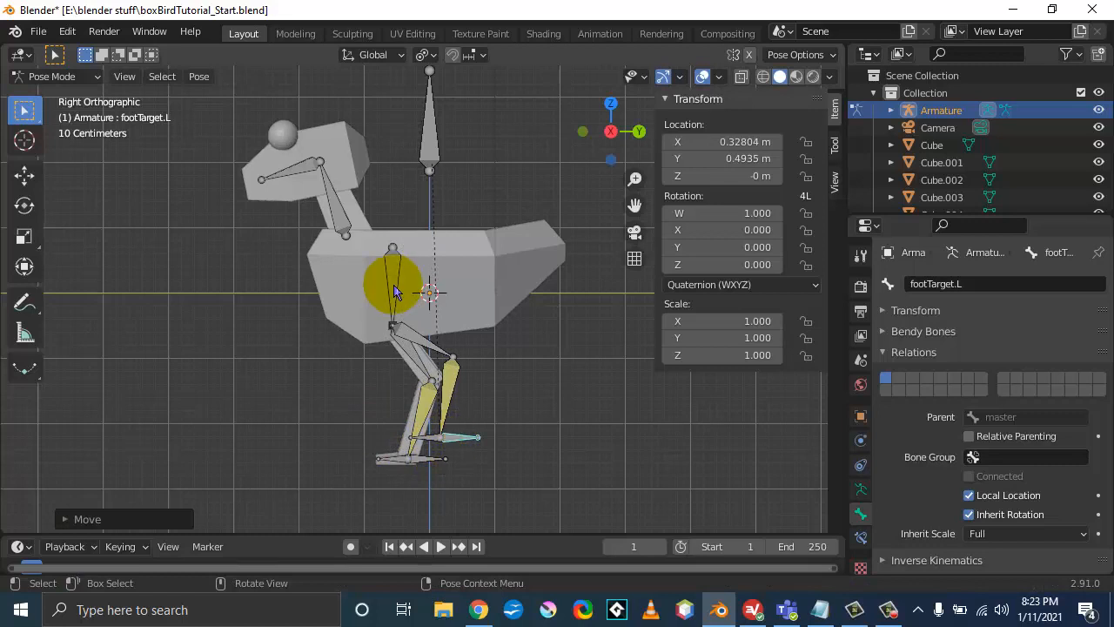
key("g")
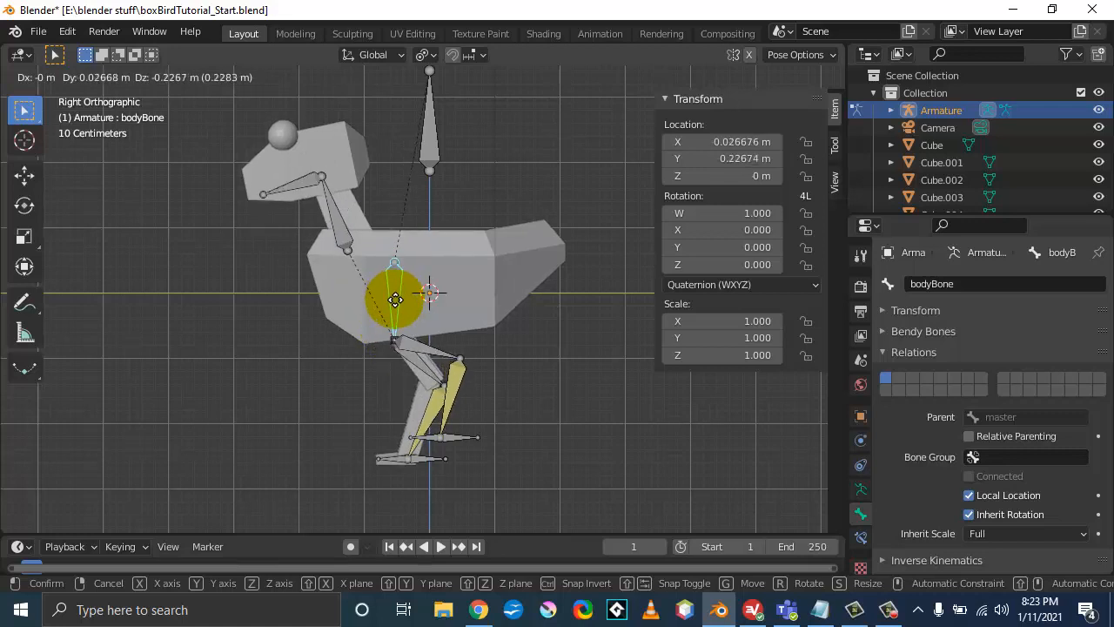
left_click(395, 306)
left_click(429, 118)
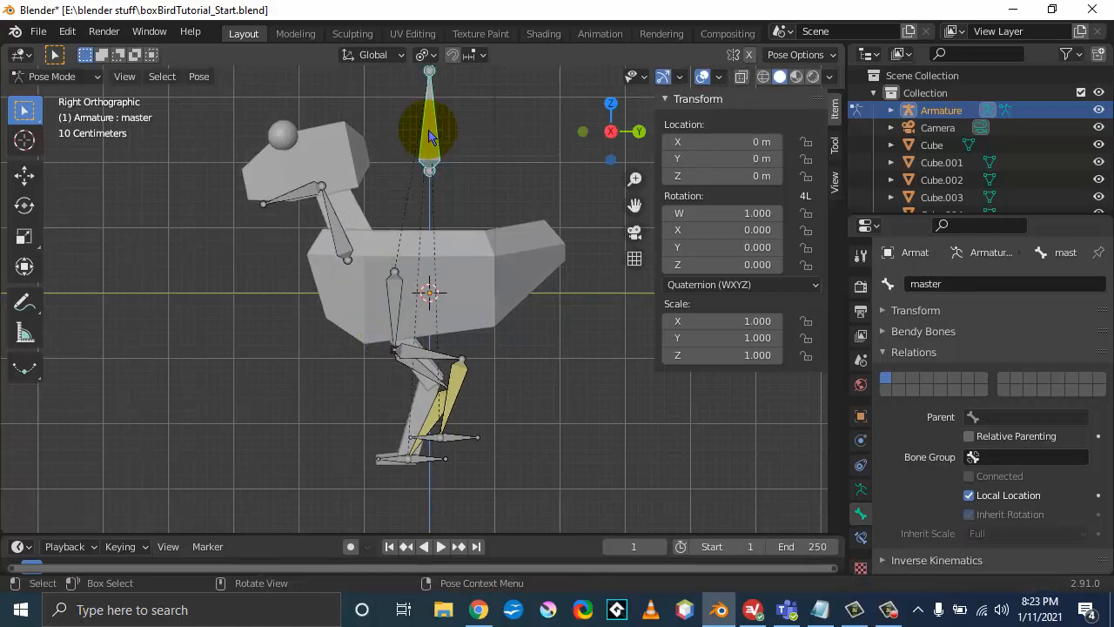
key("g")
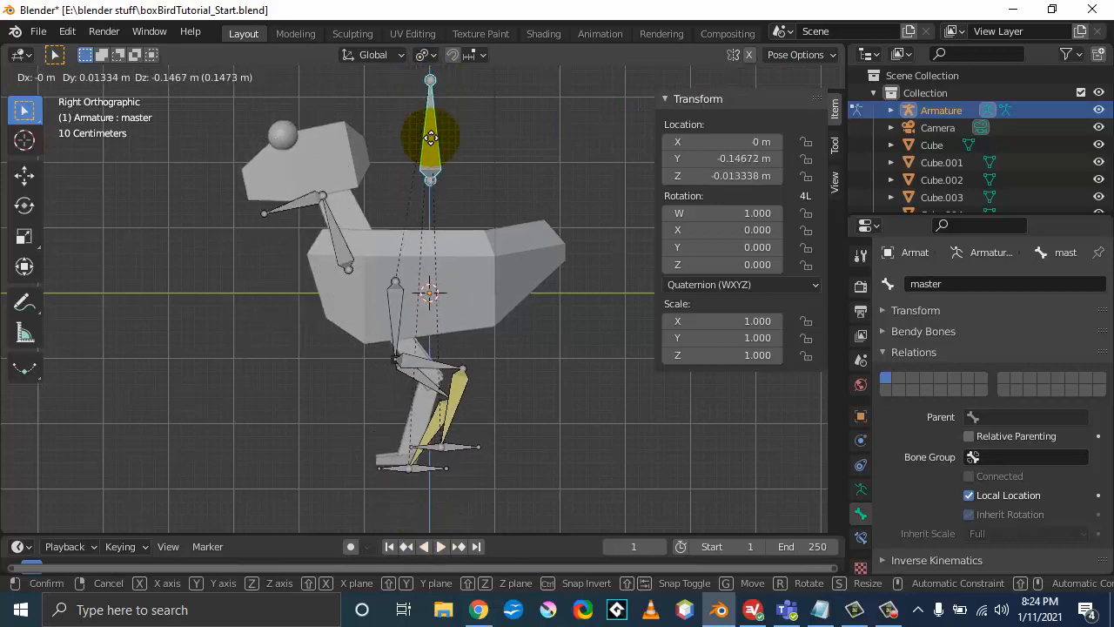
left_click(436, 147)
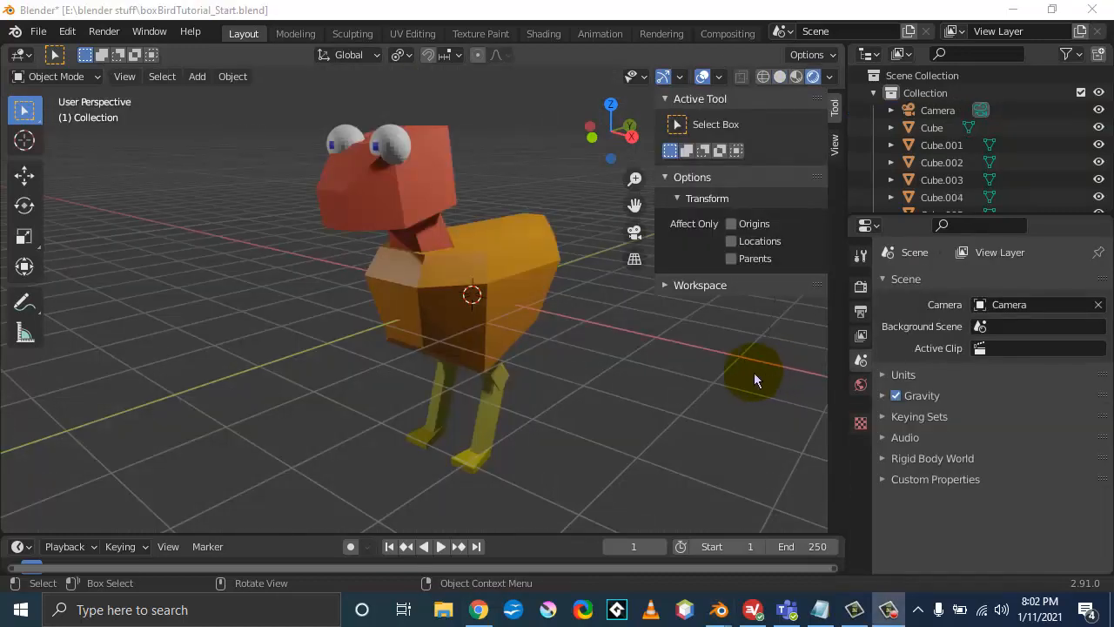
Step: Add an armature at the world origin inside the bird's body, working in the front view
key("n")
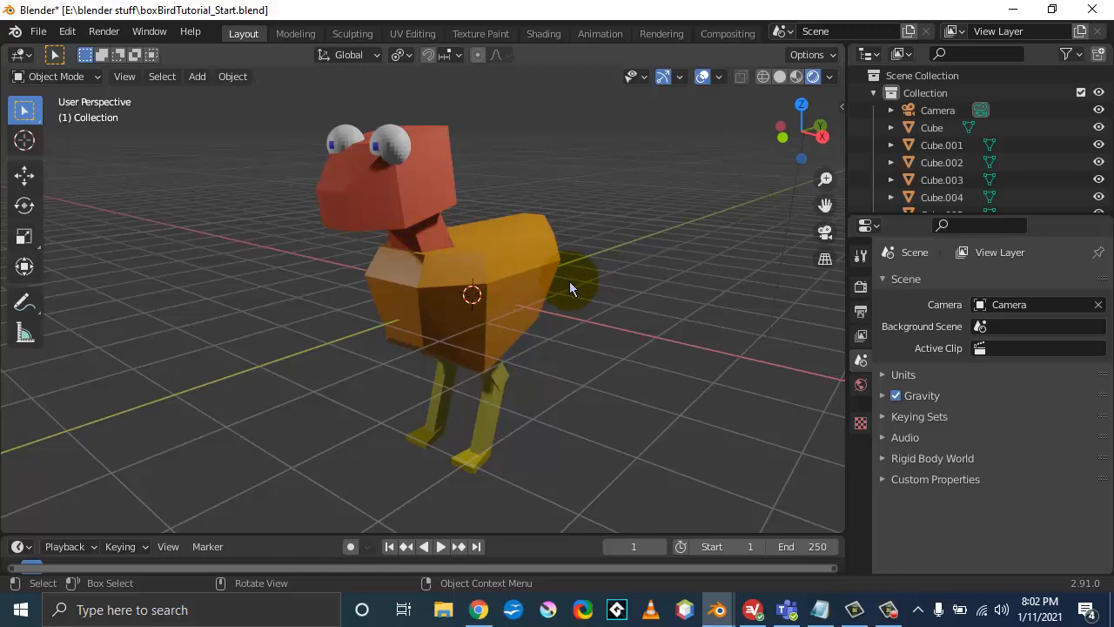
left_click(531, 311)
key("KP_1")
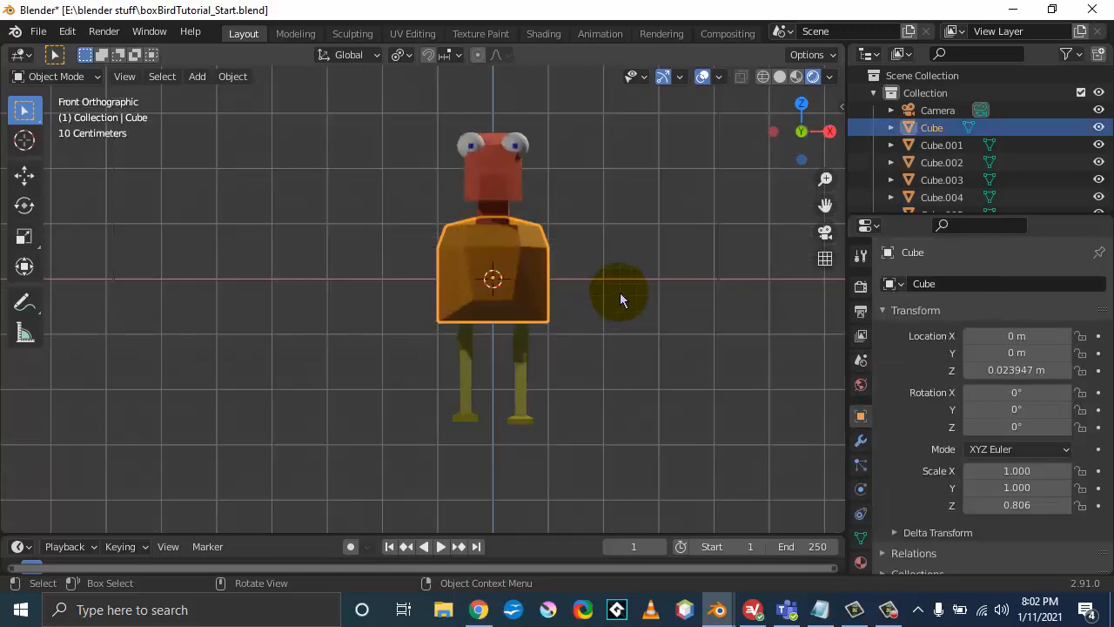
middle_click_drag(627, 279, 561, 296, "shift")
scroll(559, 297, "up", 1)
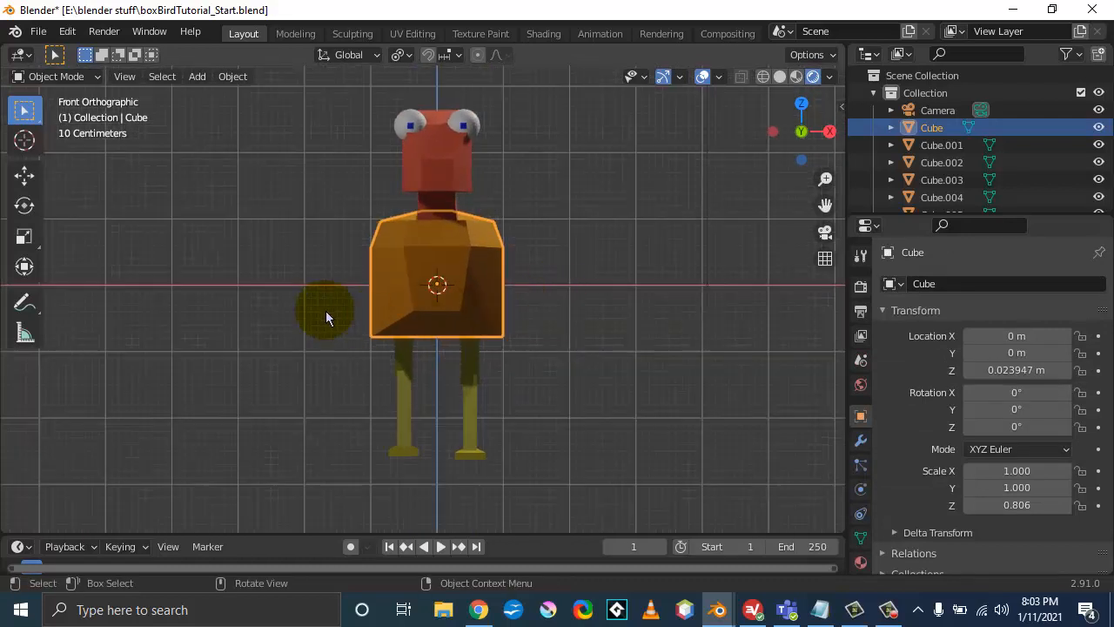
left_click(194, 78)
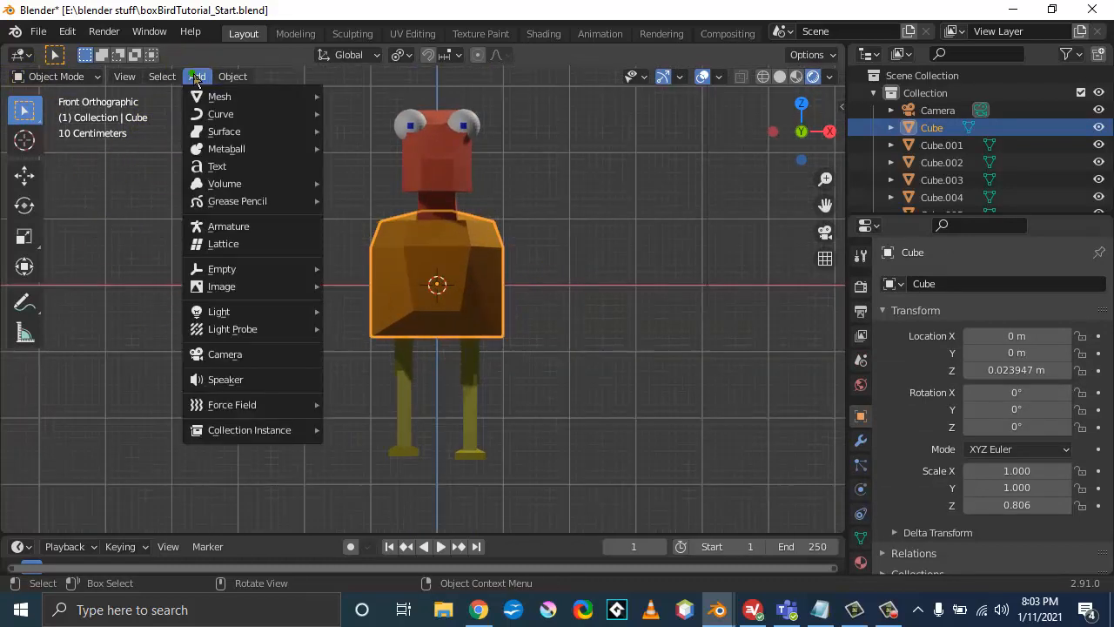
left_click(228, 228)
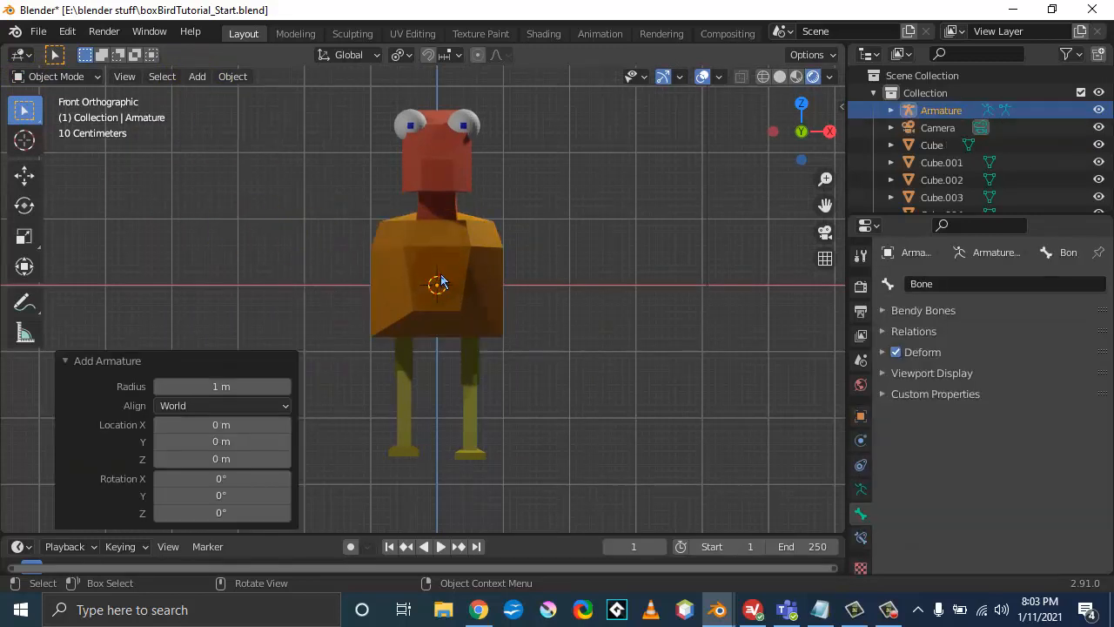
Step: Set the armature's viewport display to In Front so its bone shows through the bird's body
left_click(865, 490)
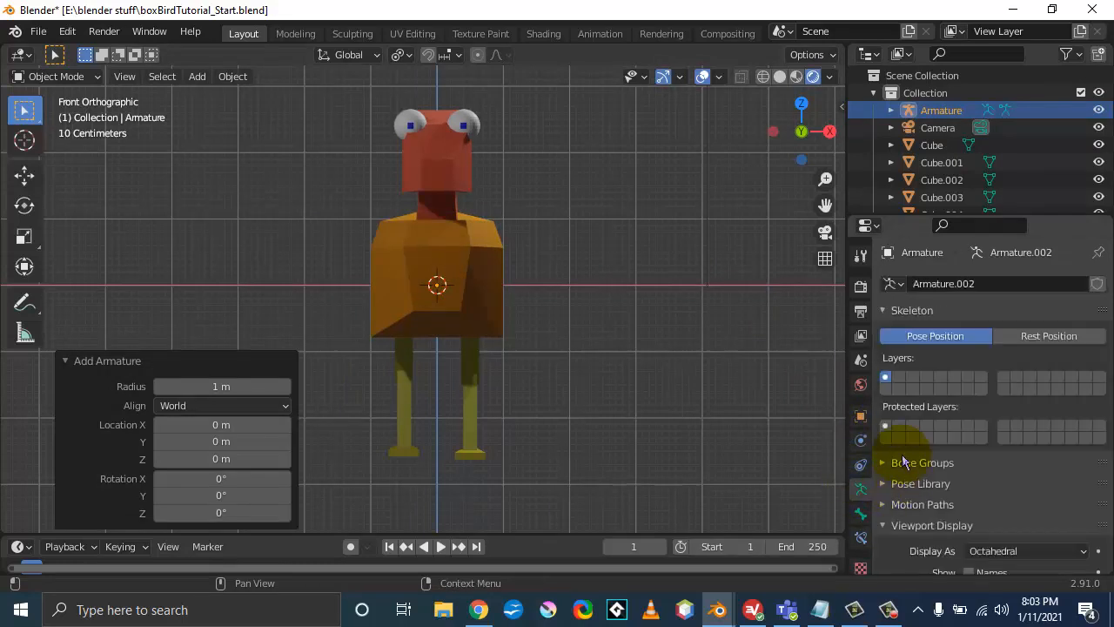
scroll(888, 466, "down", 3)
left_click(884, 421)
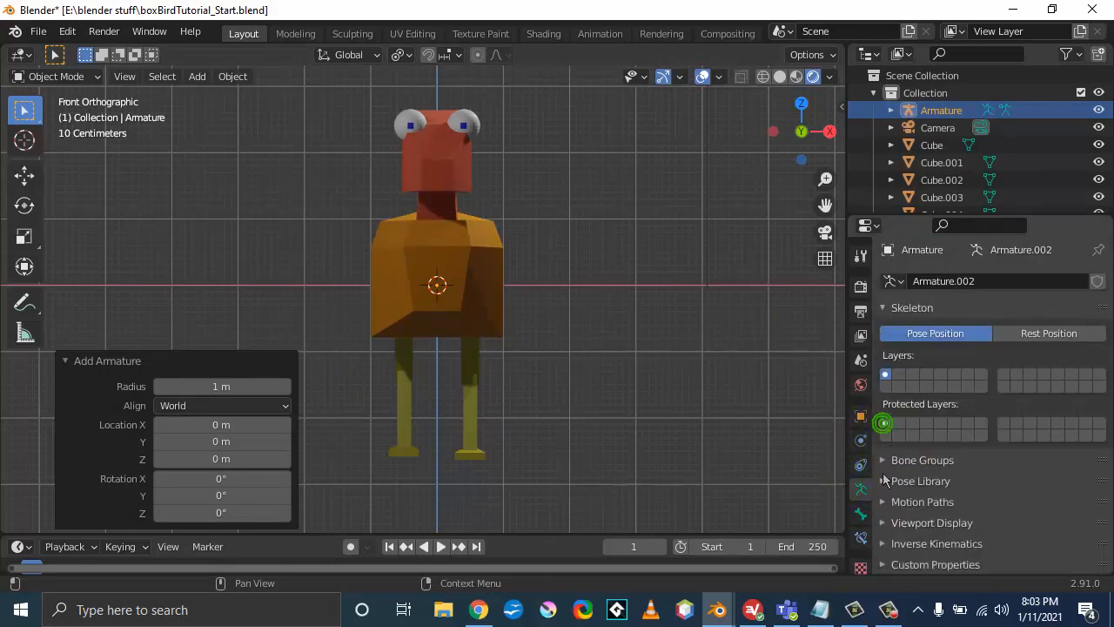
left_click(882, 524)
scroll(908, 465, "down", 4)
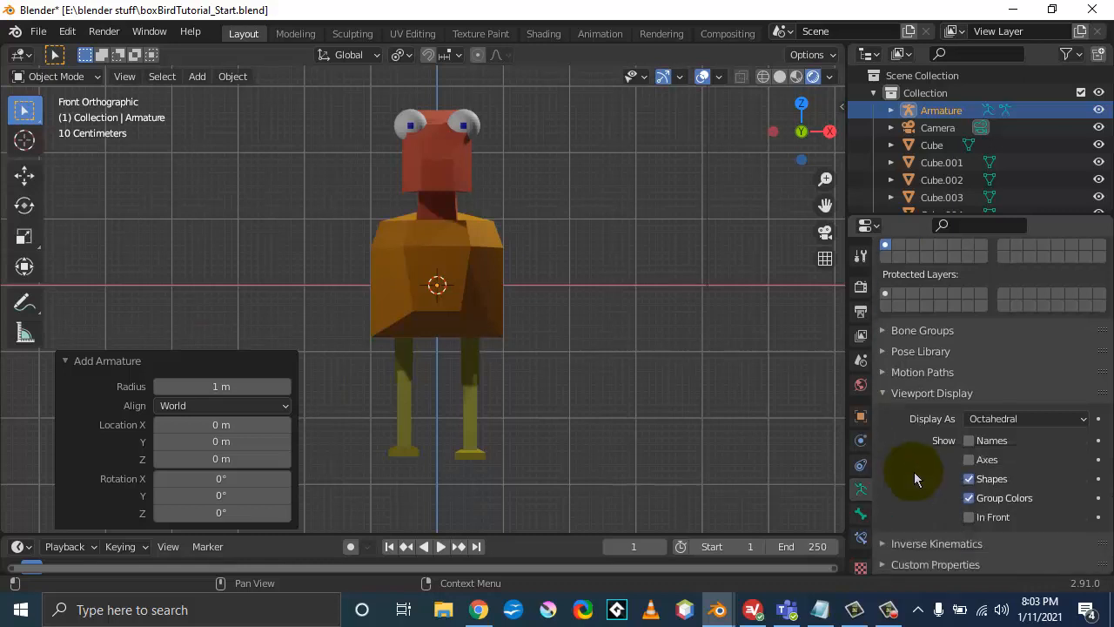
left_click(969, 517)
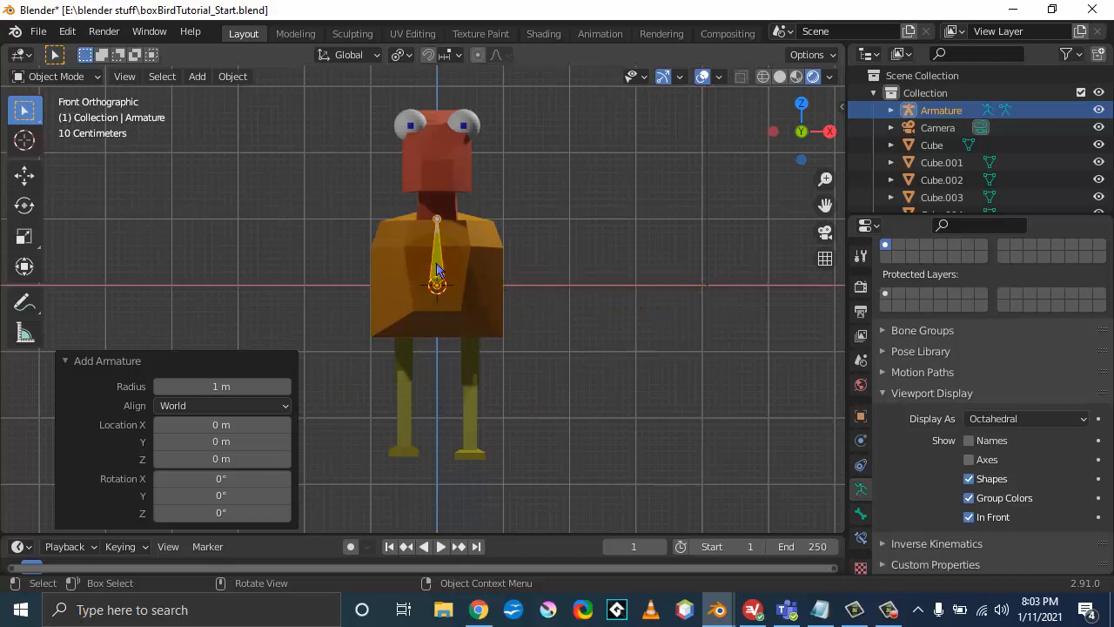
Step: Enter Edit Mode on the armature and move the bone's tip straight down about 2.2 m along Z
left_click(51, 76)
left_click(56, 114)
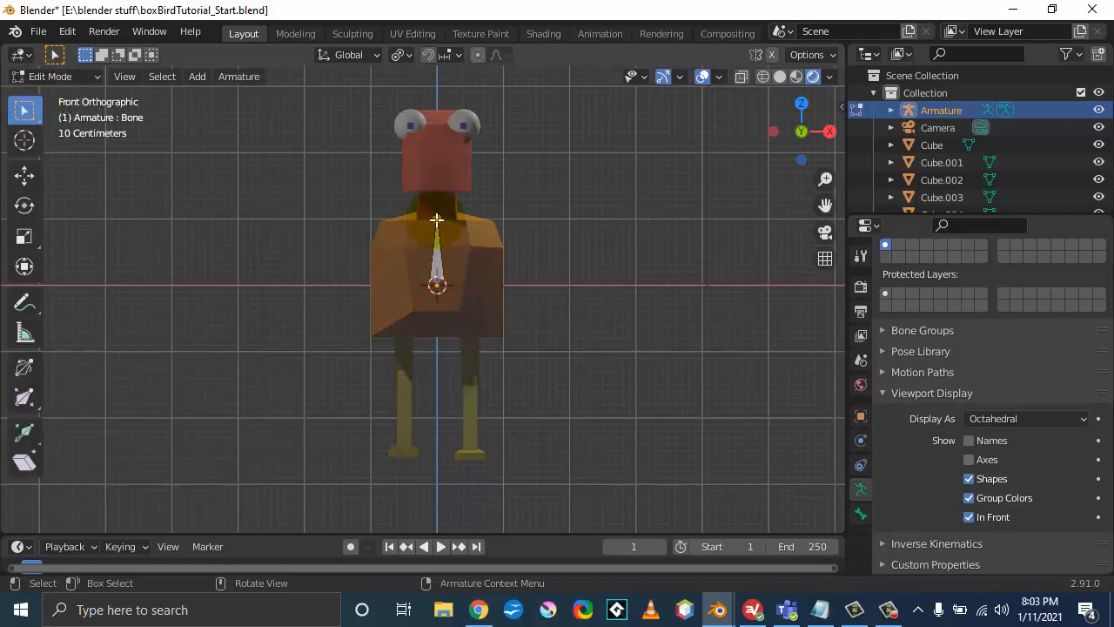
key("g")
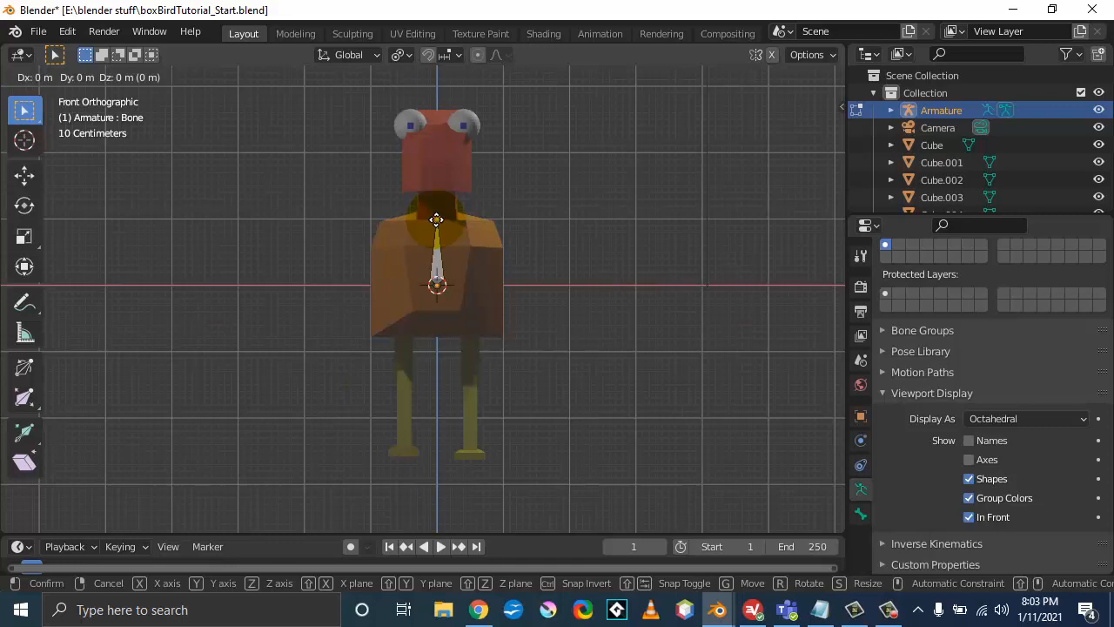
key("z")
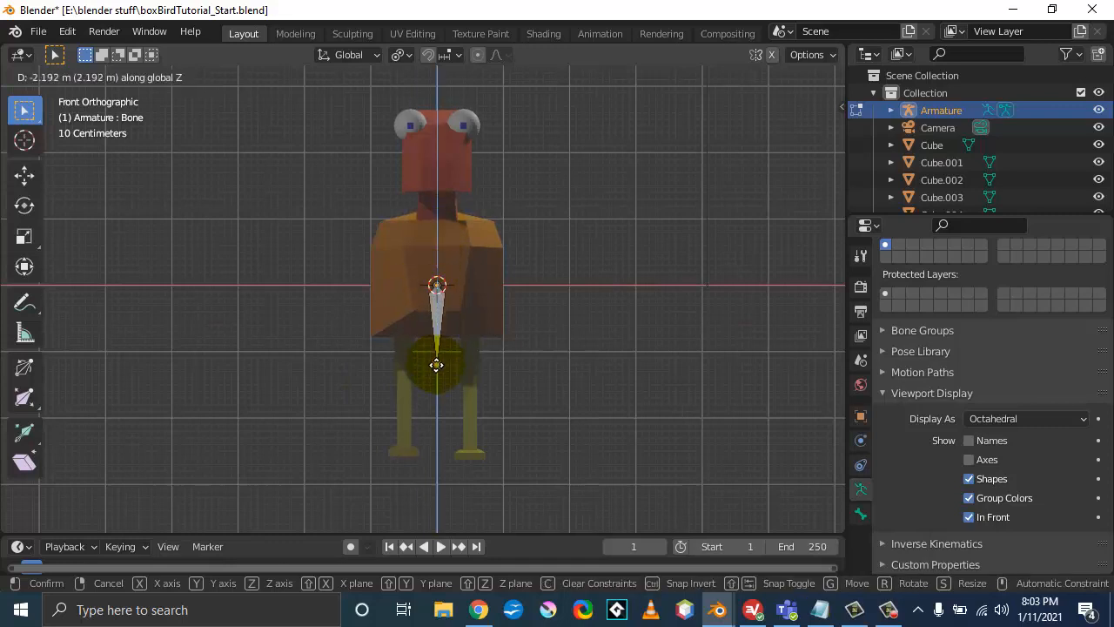
left_click(436, 363)
Step: Move the whole bone up about 1.22 m within the bird's body
left_click(438, 322)
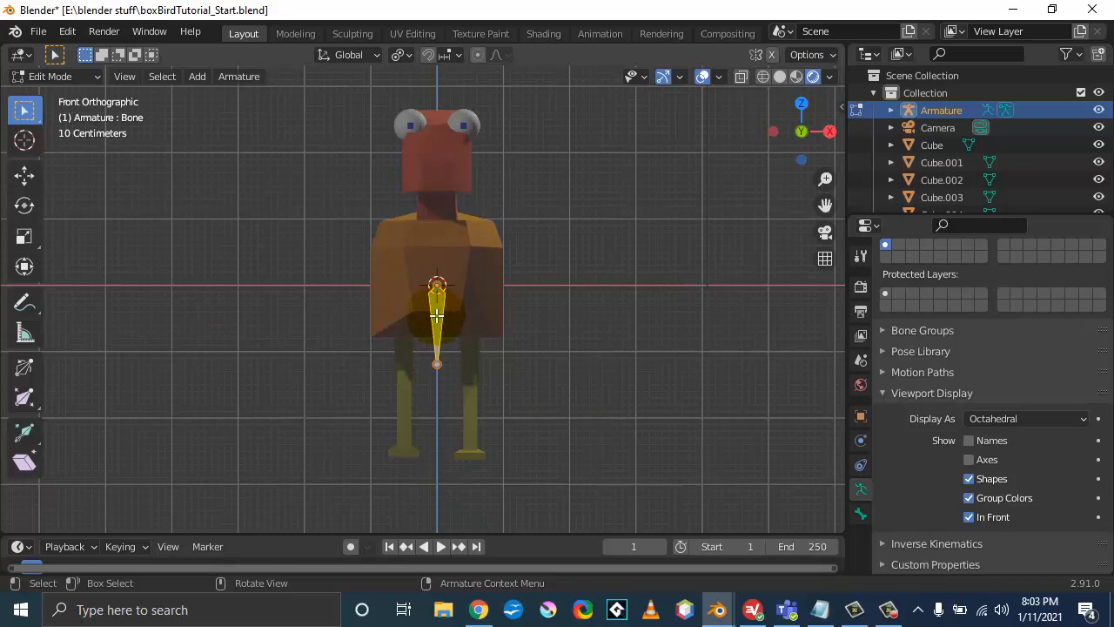
key("g")
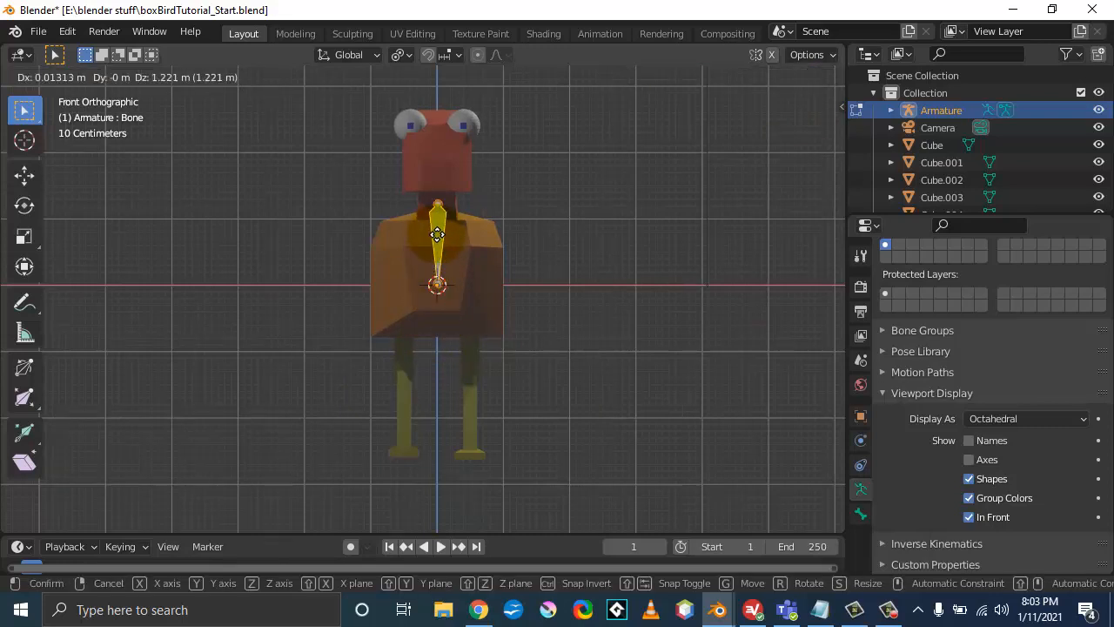
left_click(437, 234)
Step: In the right side view, move the bone about -0.68 m in Y and -0.28 m in Z toward the bird's front
middle_click_drag(609, 276, 426, 277)
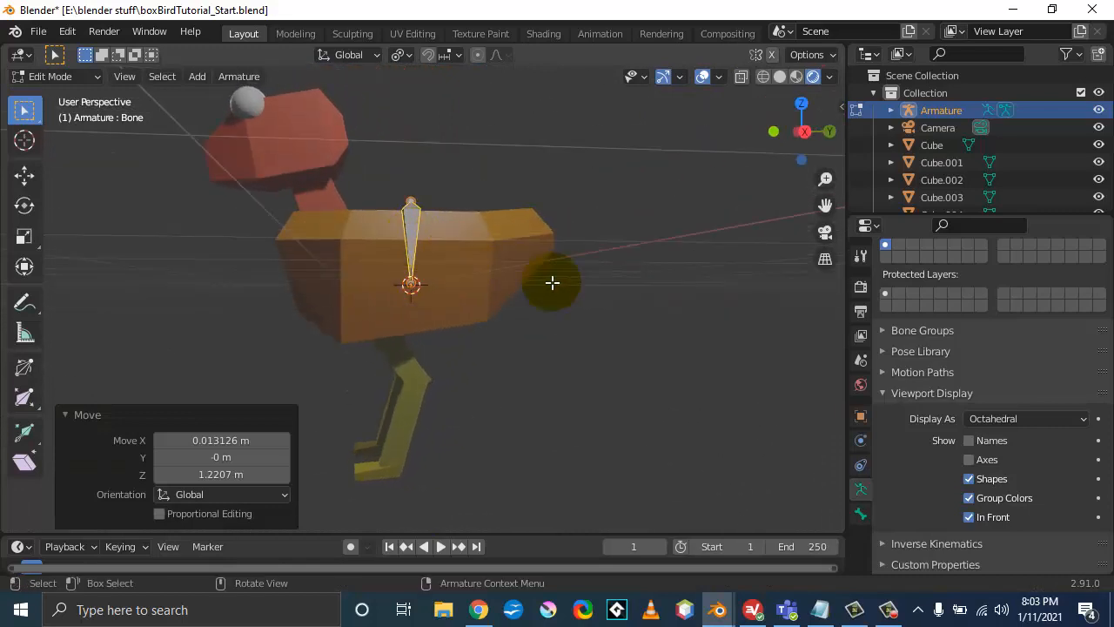
key("KP_3")
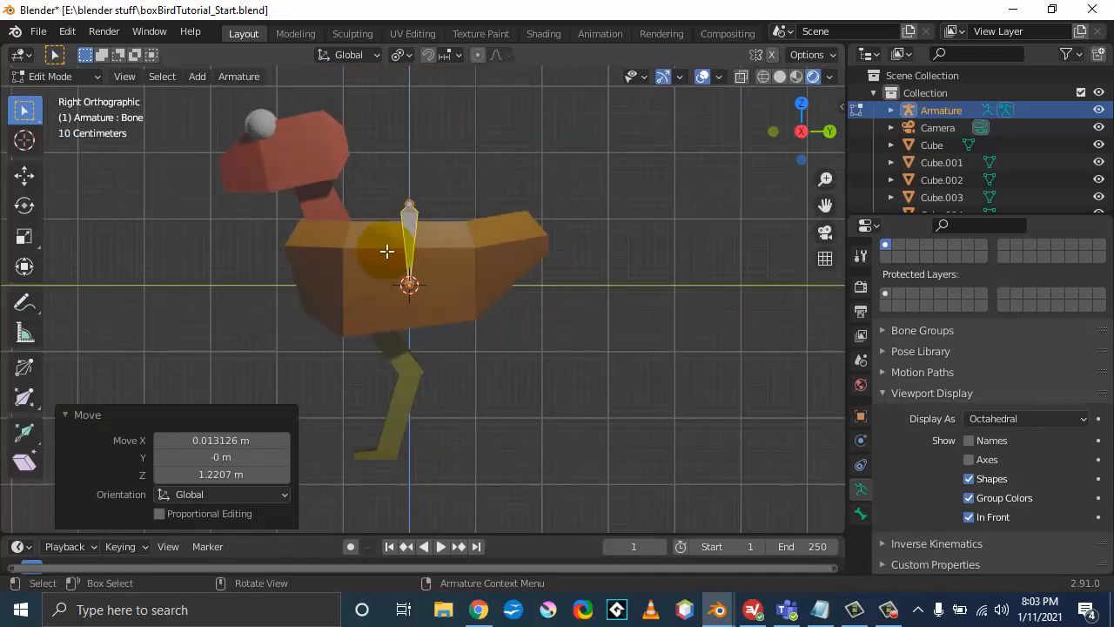
left_click(408, 218)
key("g")
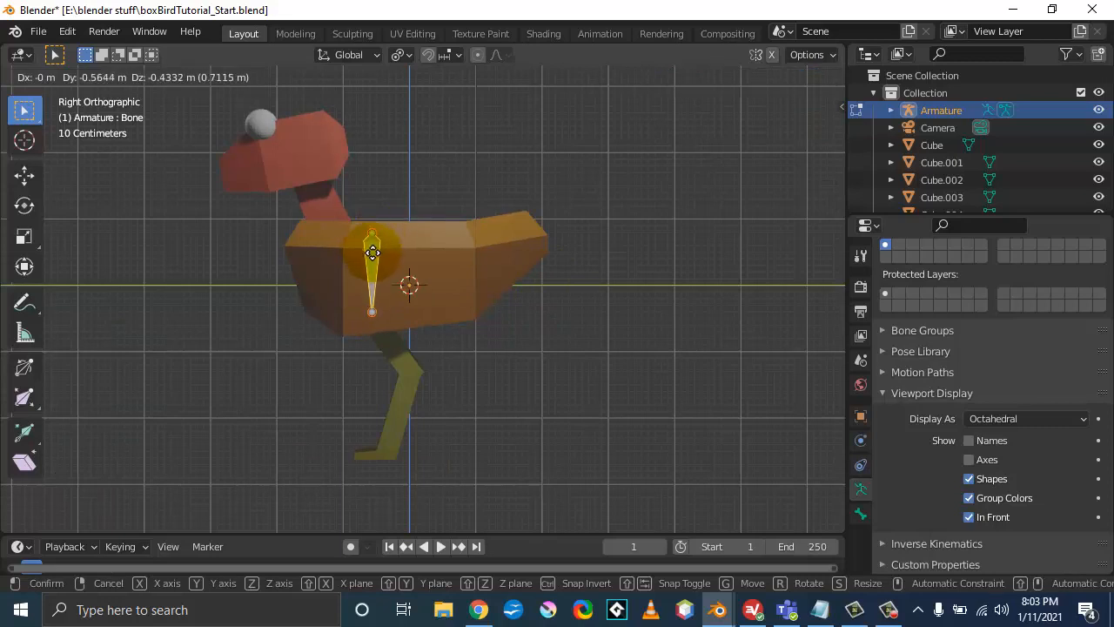
left_click(365, 242)
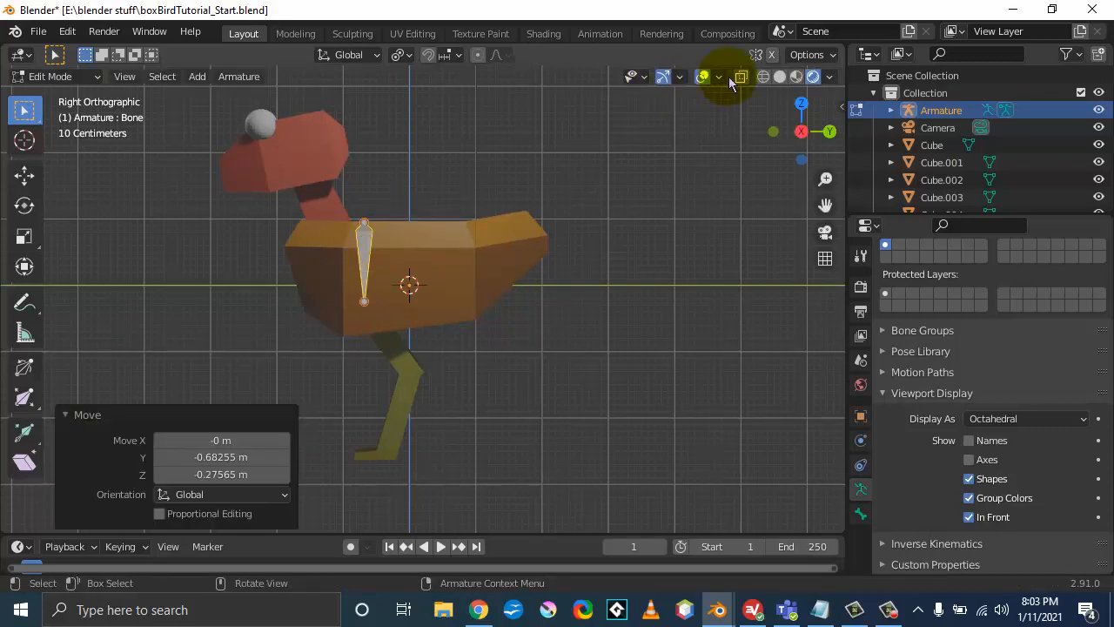
Step: Display the model in wireframe and move the bone about 0.12 m in Y and -0.25 m in Z to the top of the leg
left_click(762, 76)
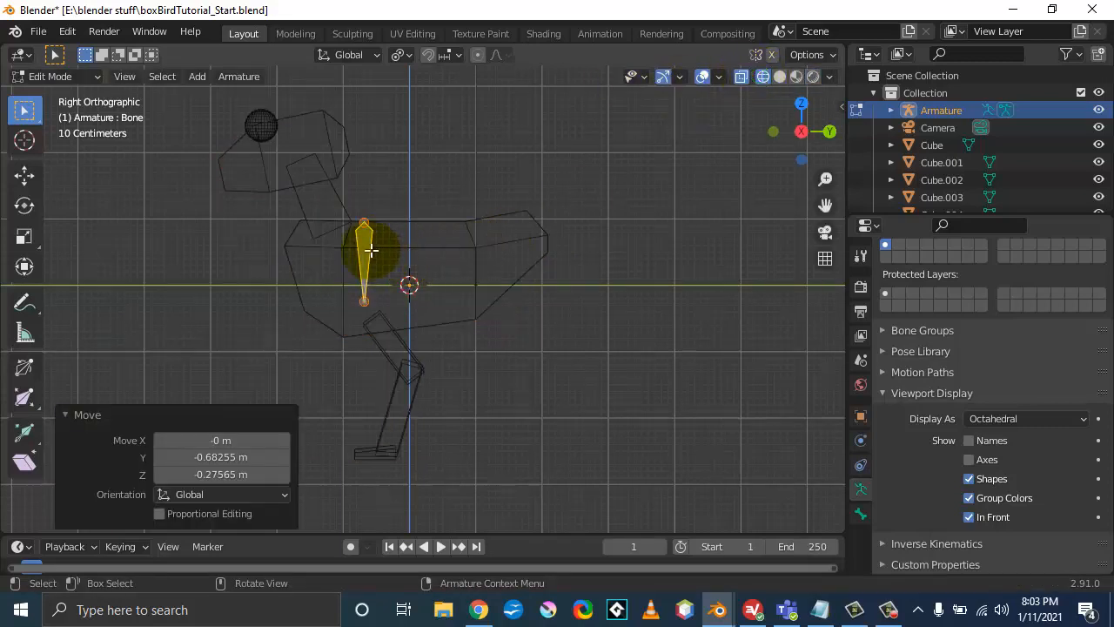
key("g")
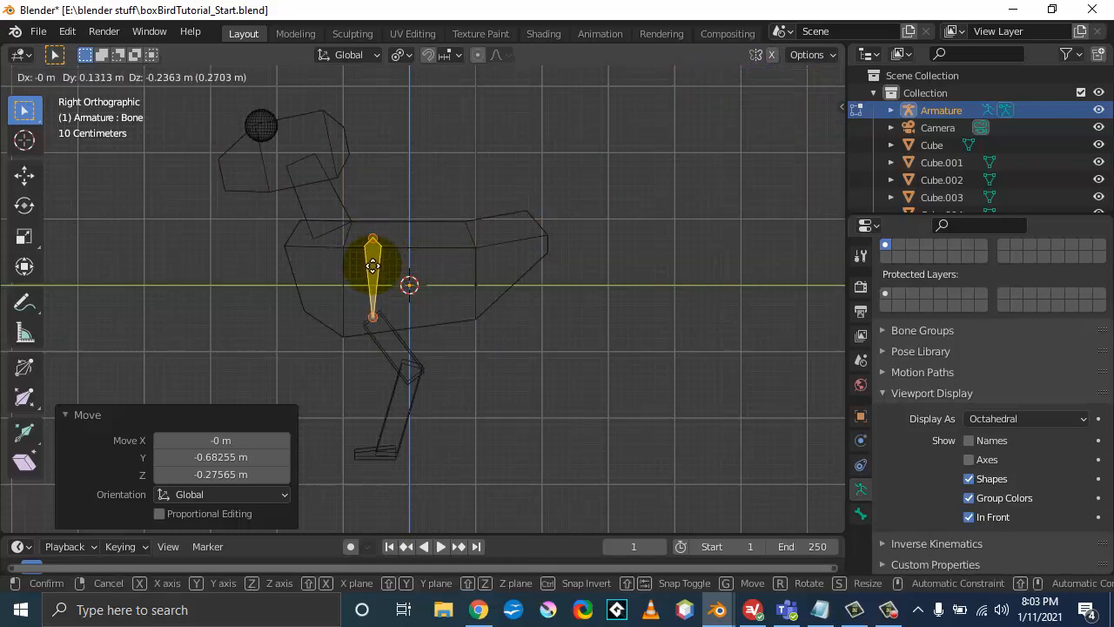
left_click(372, 267)
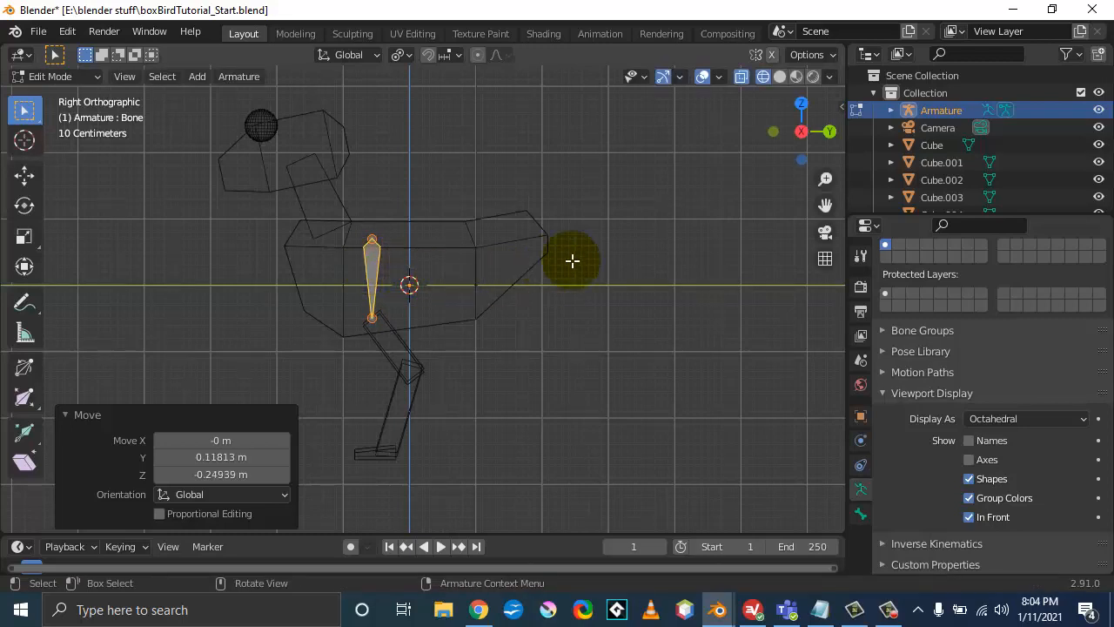
Step: Rename the bone bodyBone
left_click(861, 513)
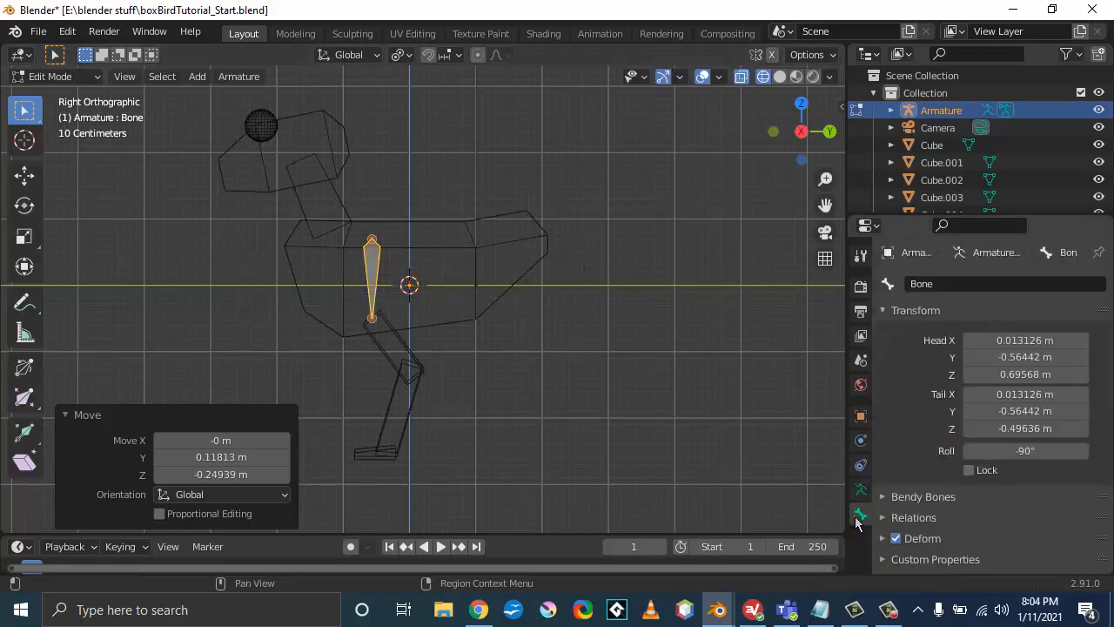
left_click(945, 284)
type("body")
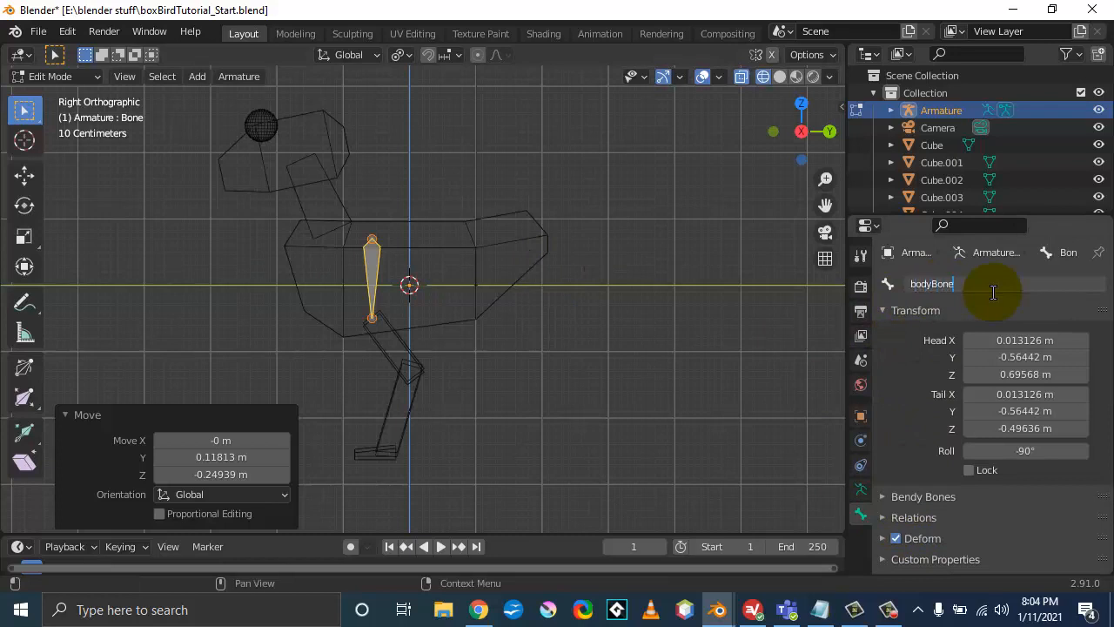
type("Bone")
key("Return")
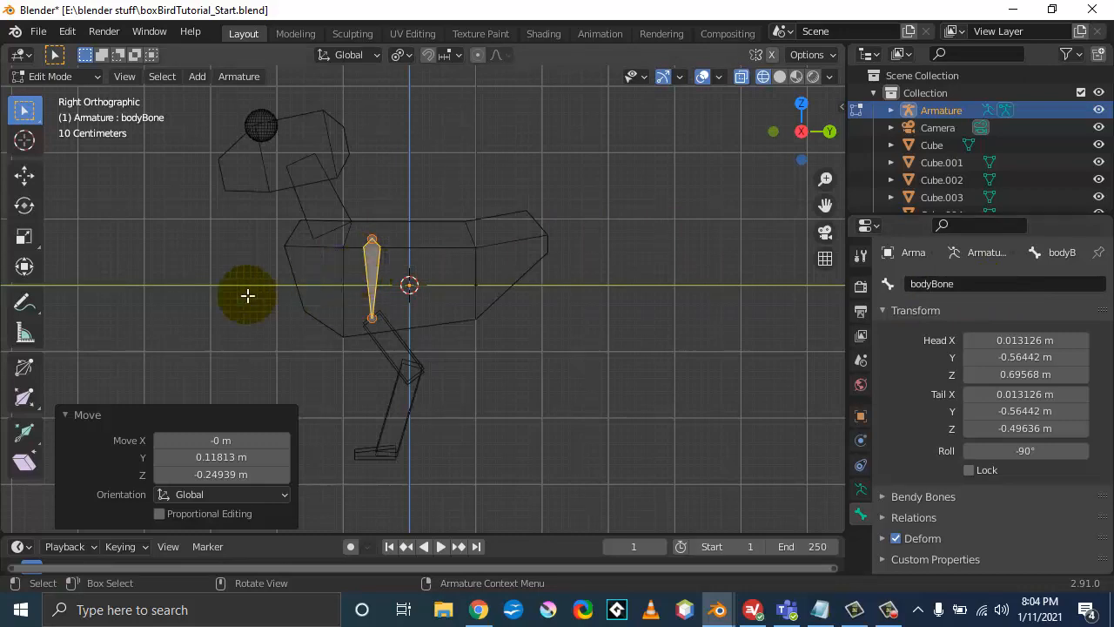
middle_click_drag(246, 296, 371, 299)
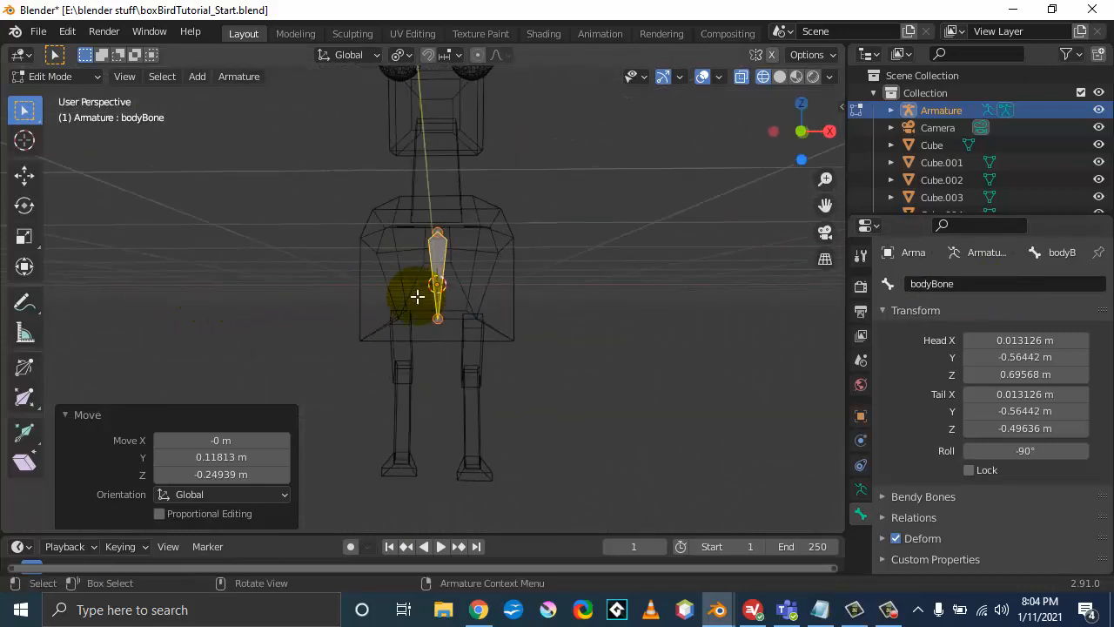
Step: Show the armature from the front and turn on X-Axis Mirror for bone editing
key("KP_1")
scroll(417, 299, "up", 1)
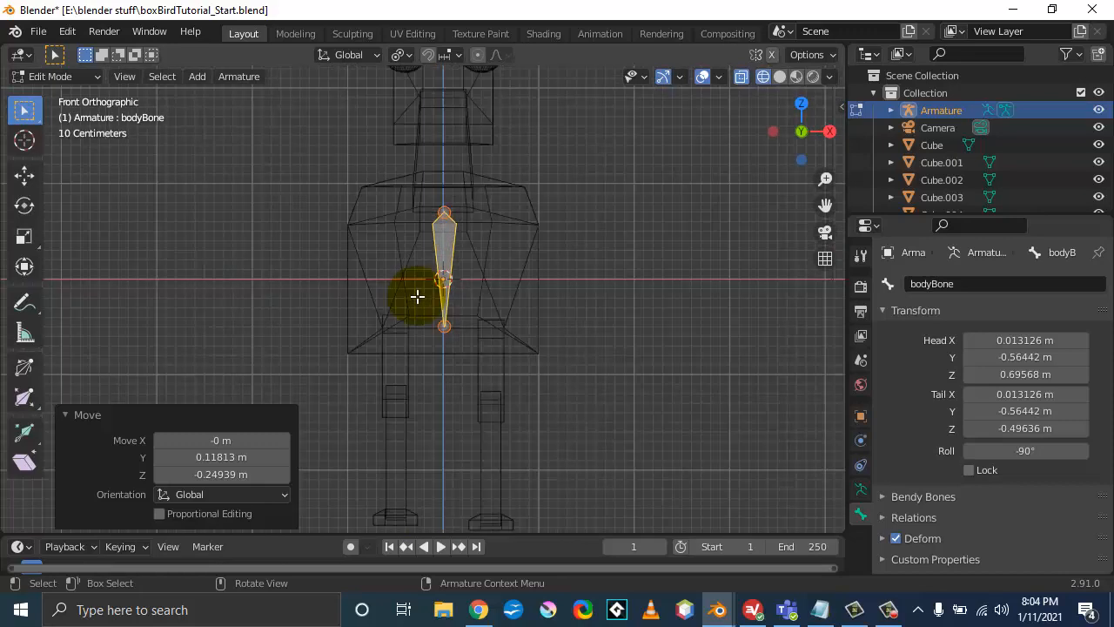
scroll(443, 339, "up", 1)
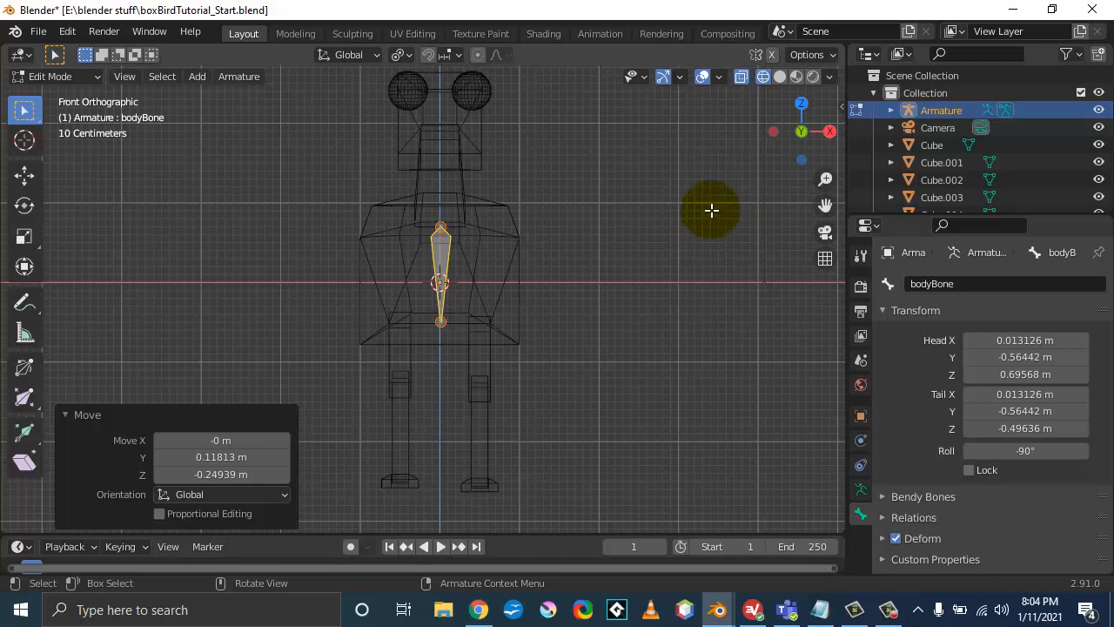
key("n")
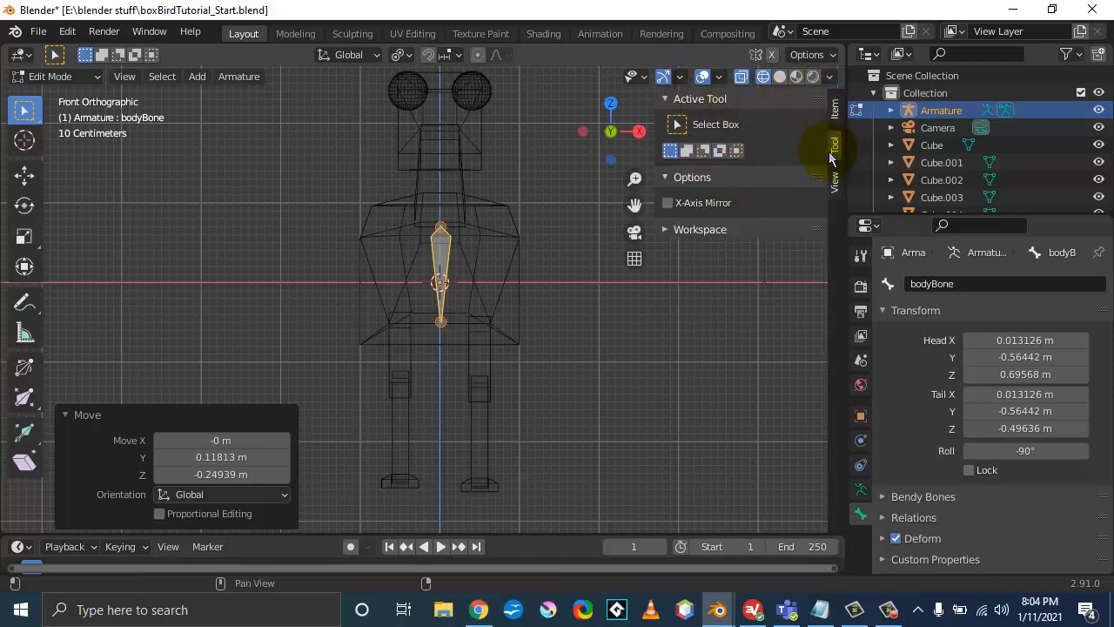
left_click(834, 109)
left_click(835, 146)
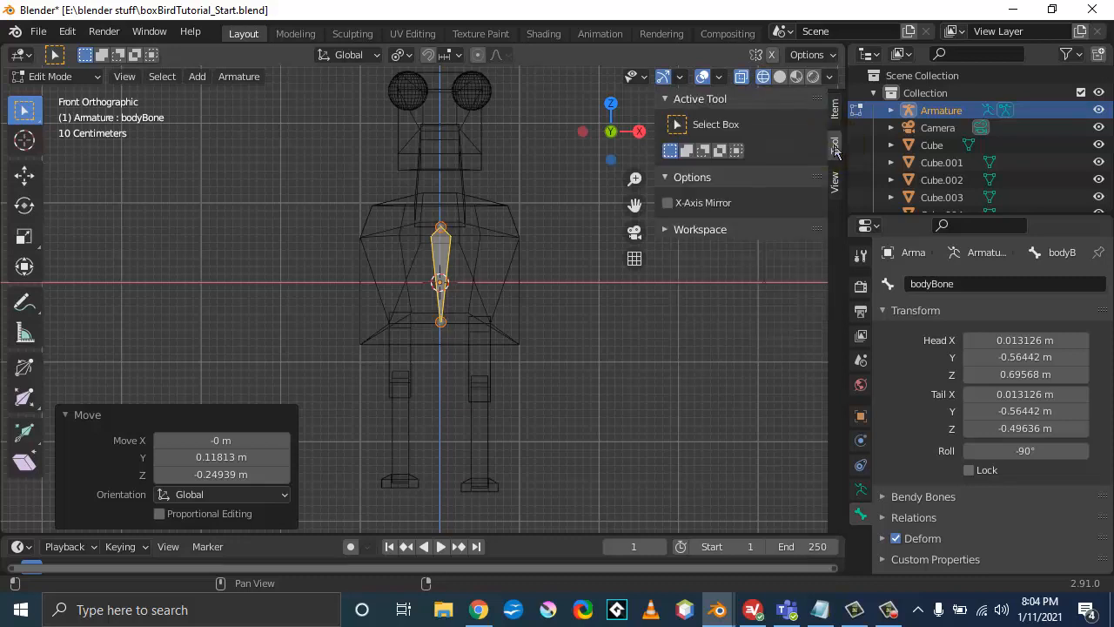
left_click(668, 204)
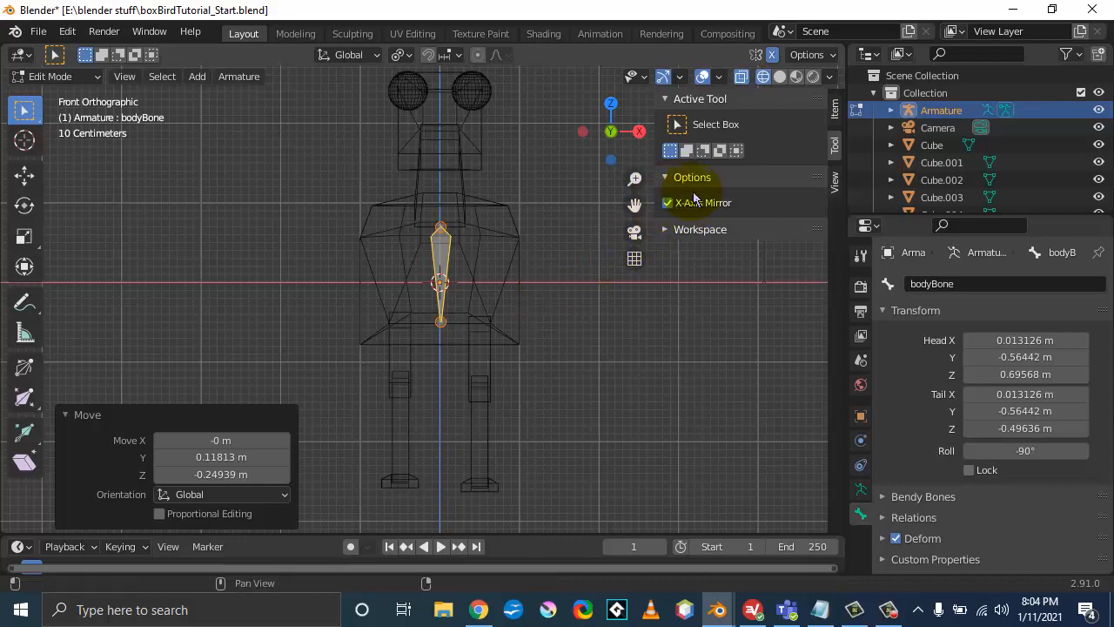
Step: Extrude a hip bone from the lower joint of bodyBone about 0.51 m along X, with Forked enabled to create both sides
left_click(441, 323)
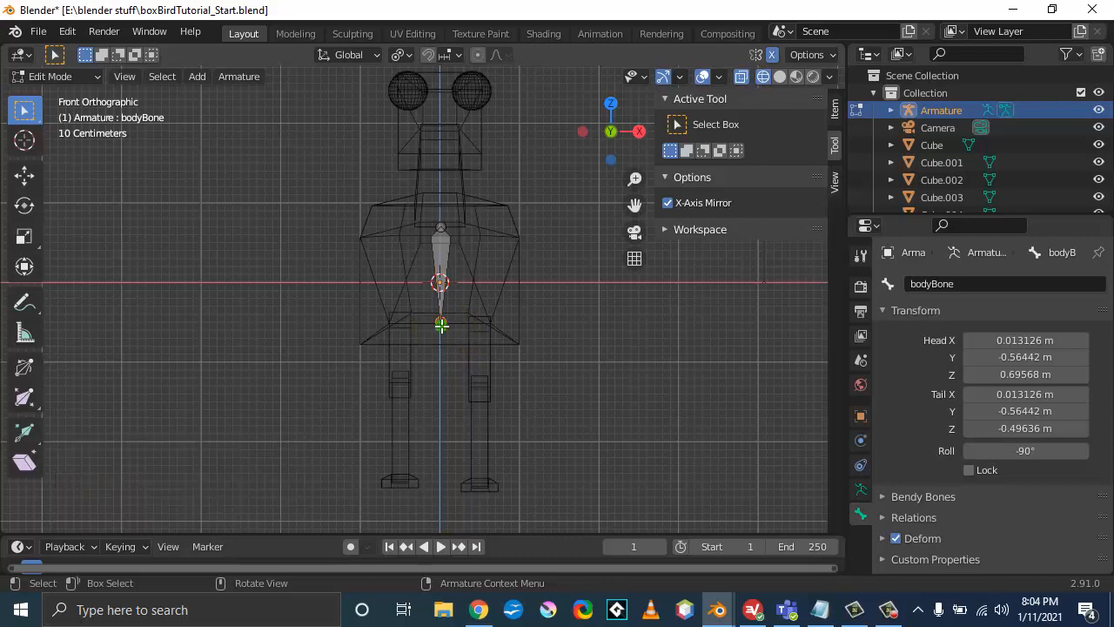
left_click(442, 324)
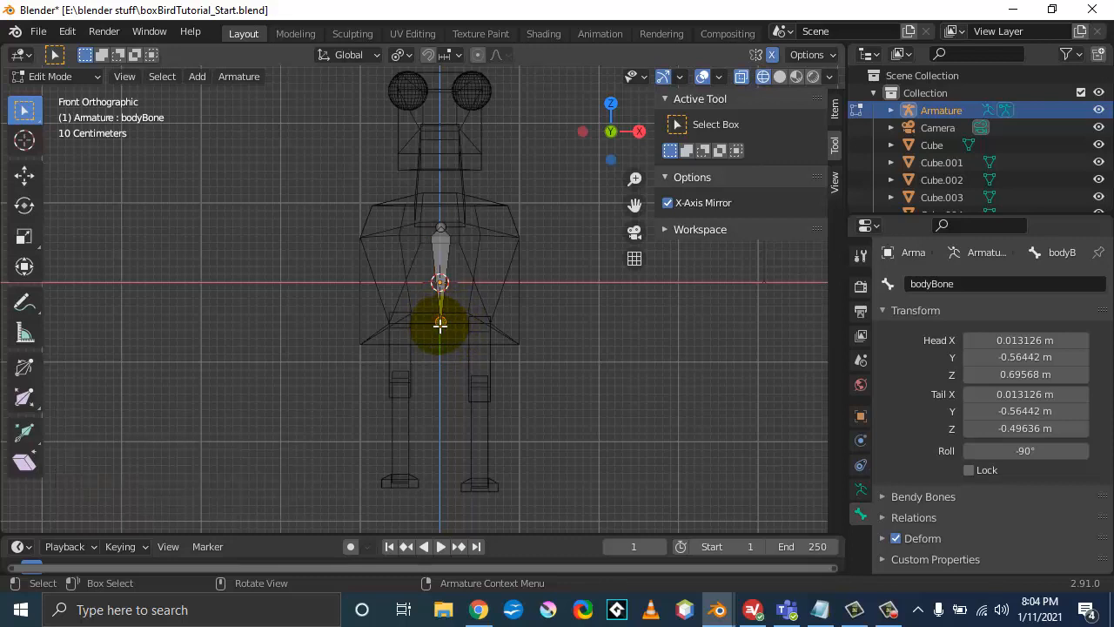
key("e")
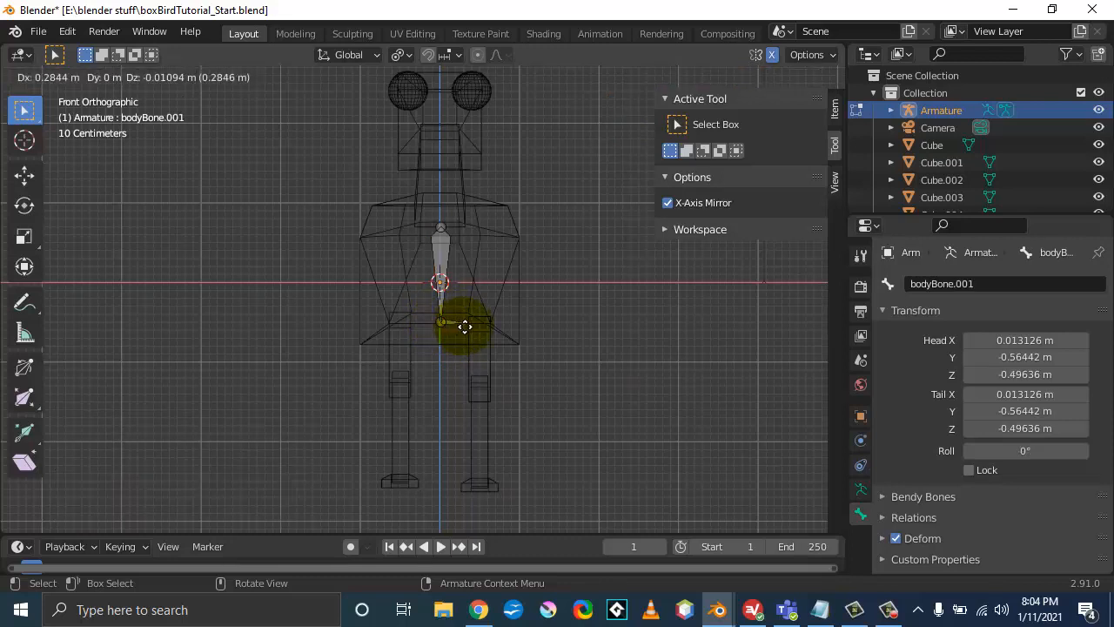
key("x")
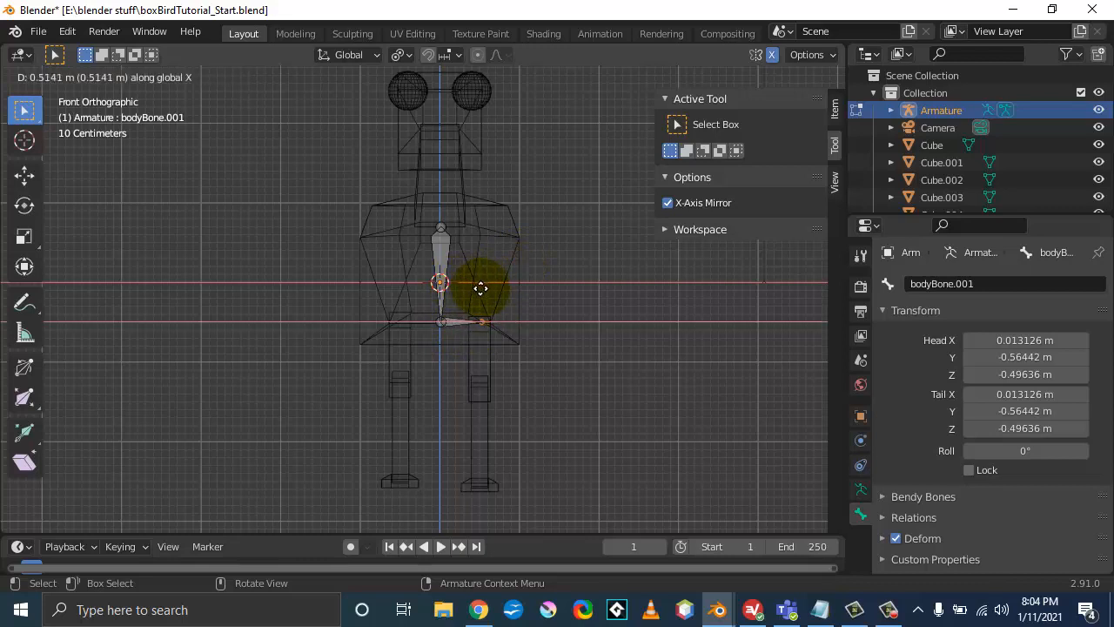
left_click(481, 288)
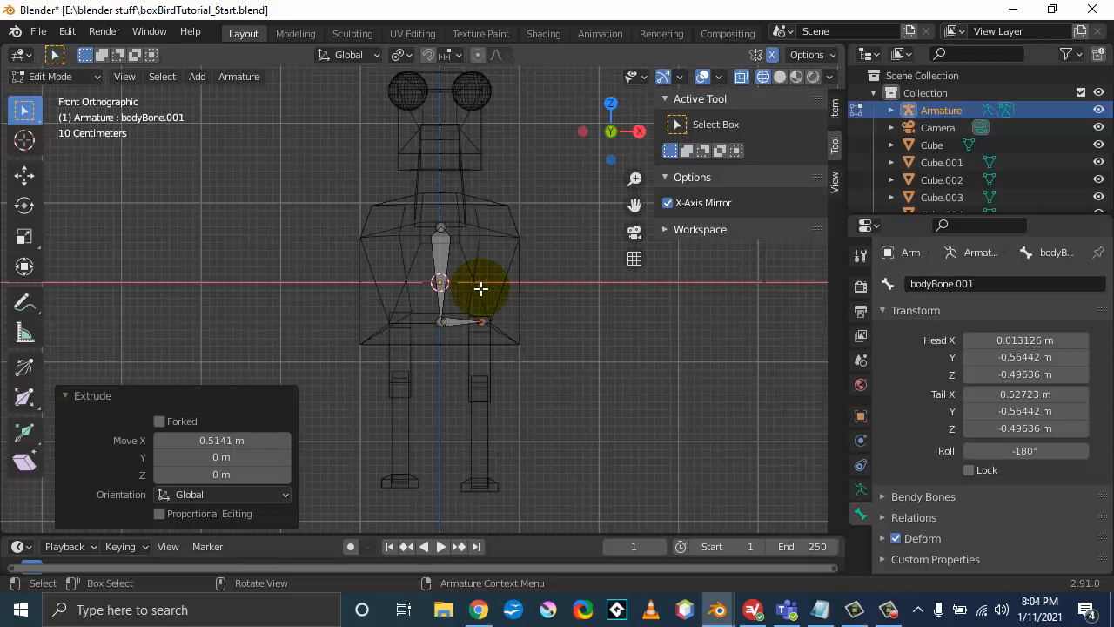
left_click(65, 396)
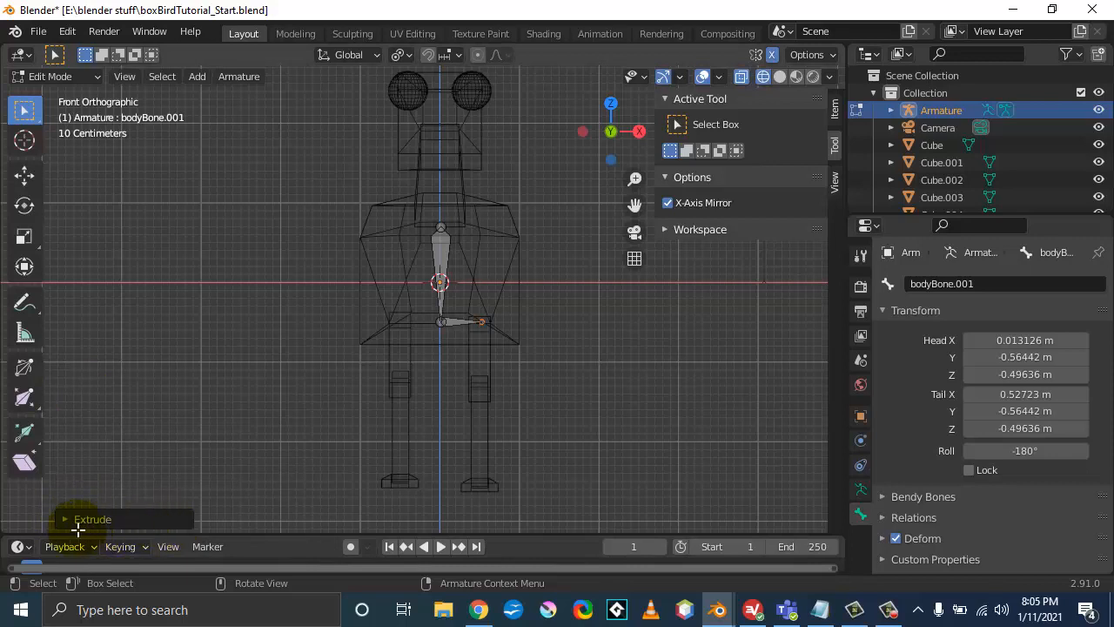
left_click(64, 518)
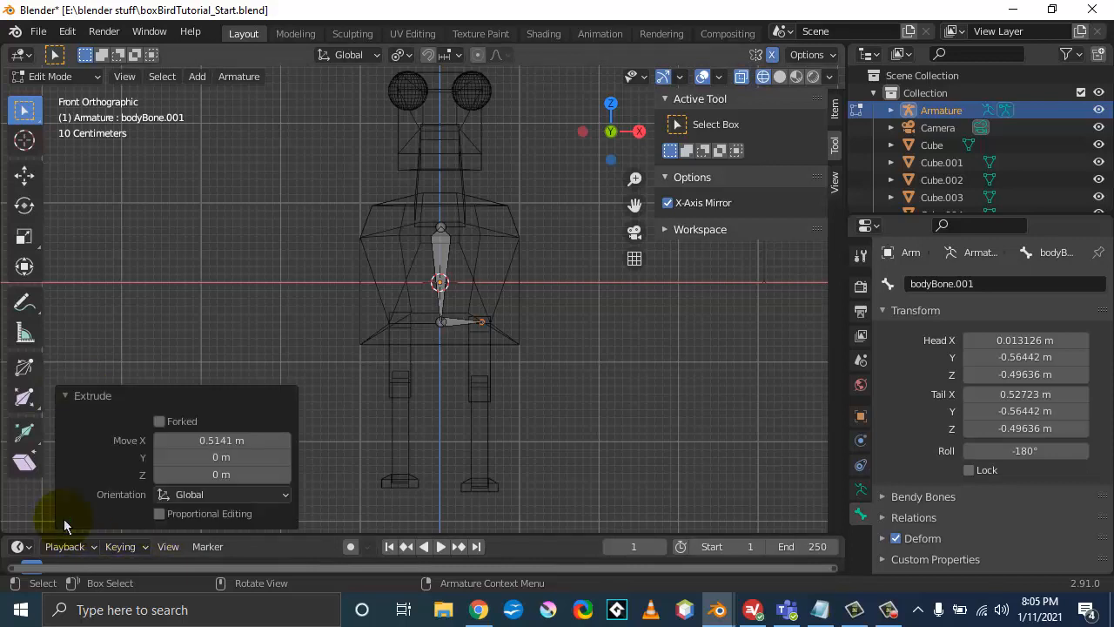
left_click(158, 421)
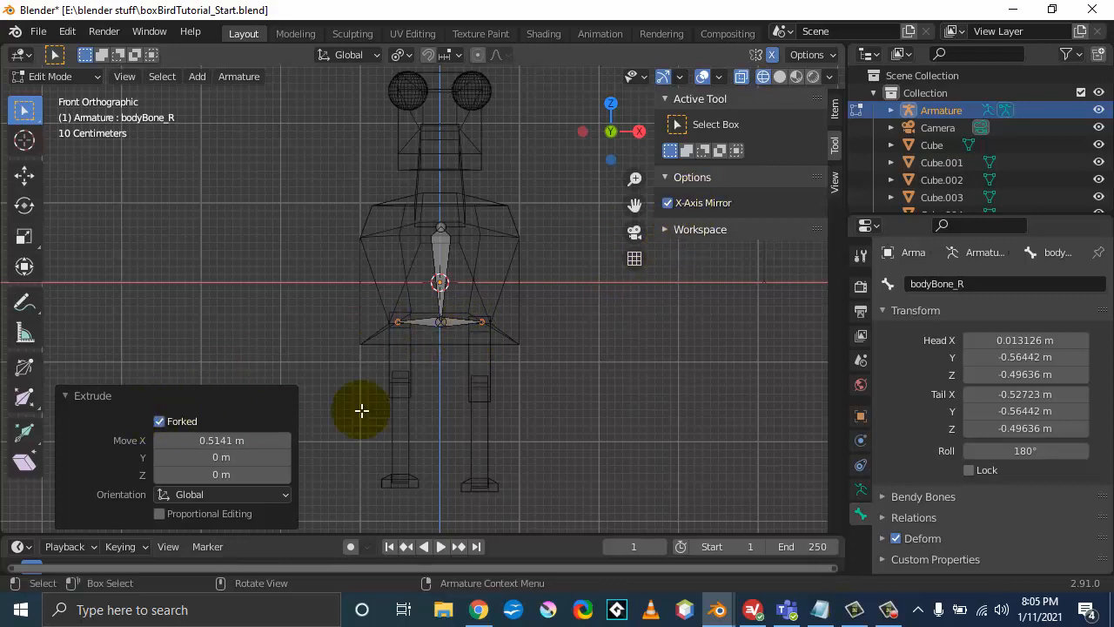
Step: Extrude mirrored upper leg bones from the outer hip joint about 0.85 m straight down along Z to knee height
left_click(481, 322)
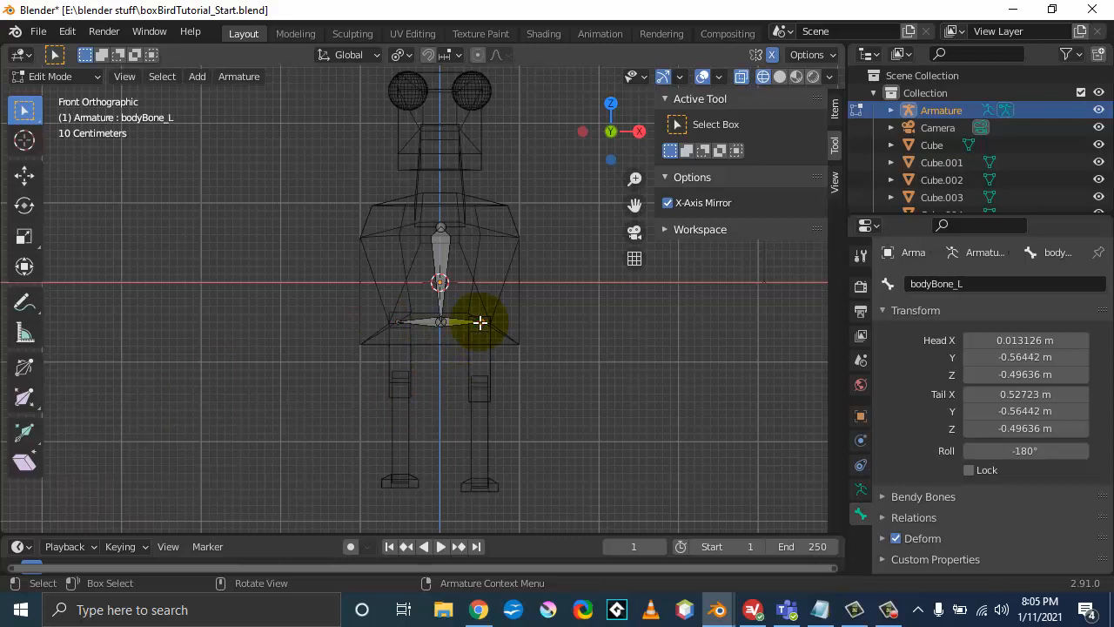
left_click(580, 323)
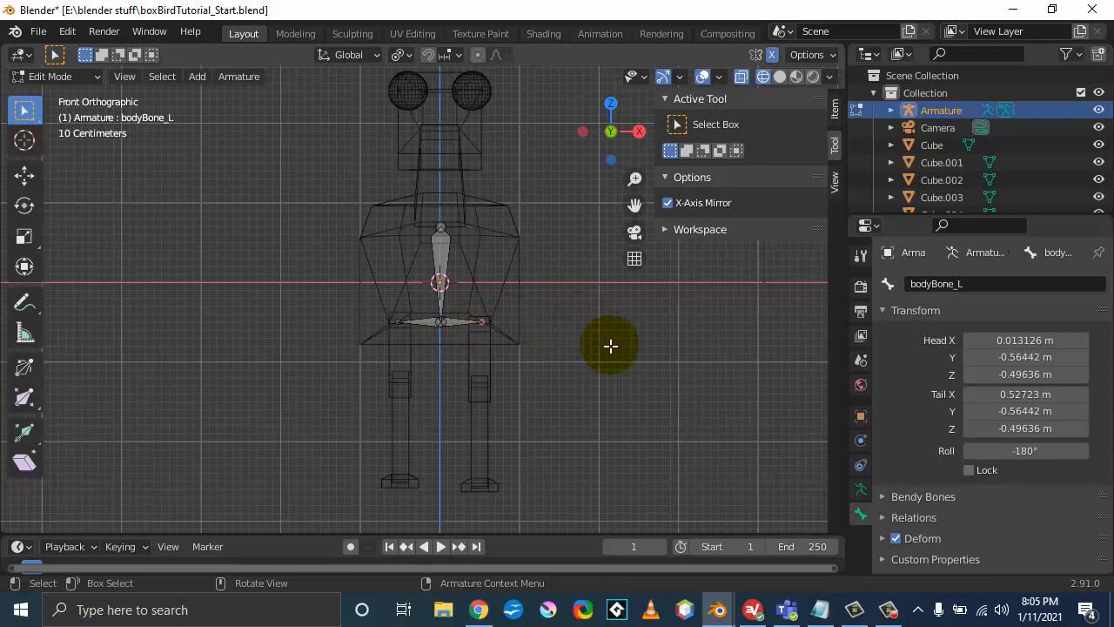
key("KP_3")
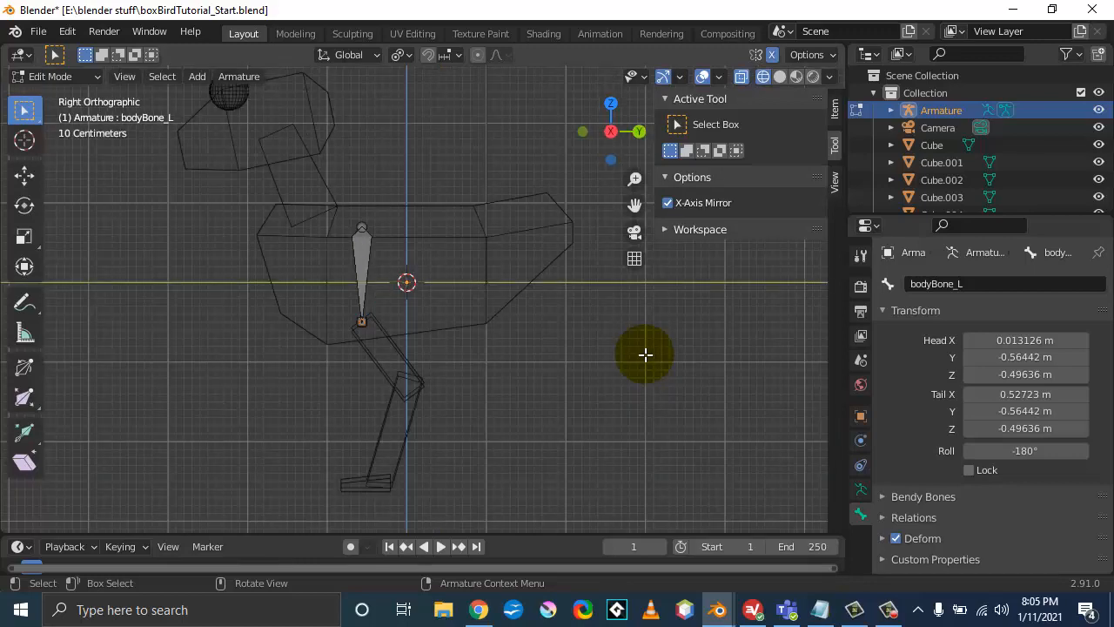
key("KP_1")
key("KP_3")
key("KP_1")
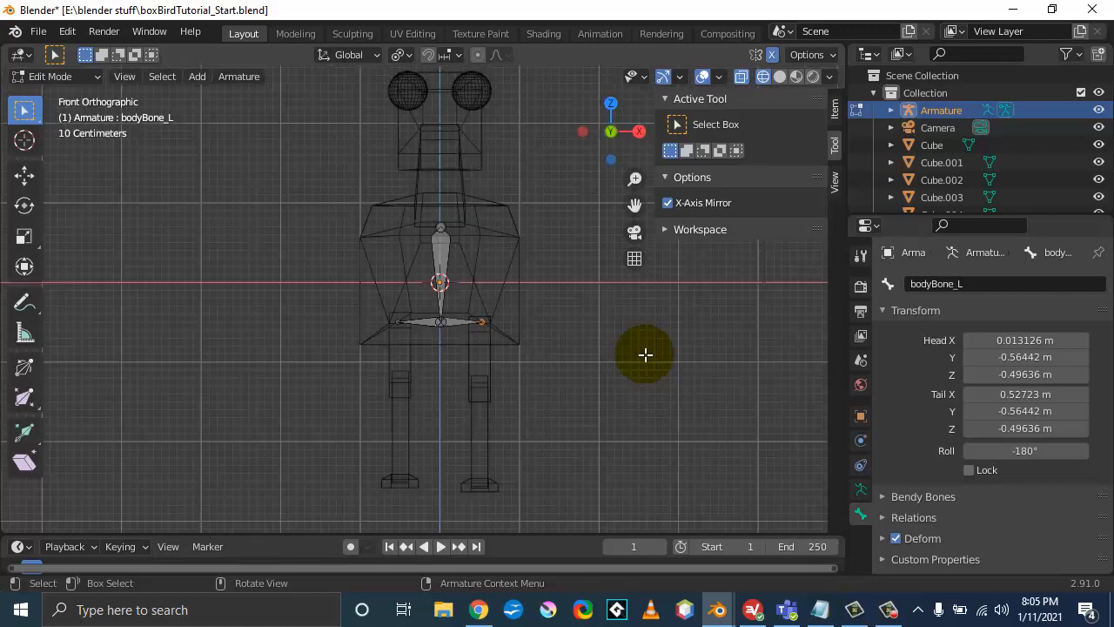
key("KP_3")
key("KP_1")
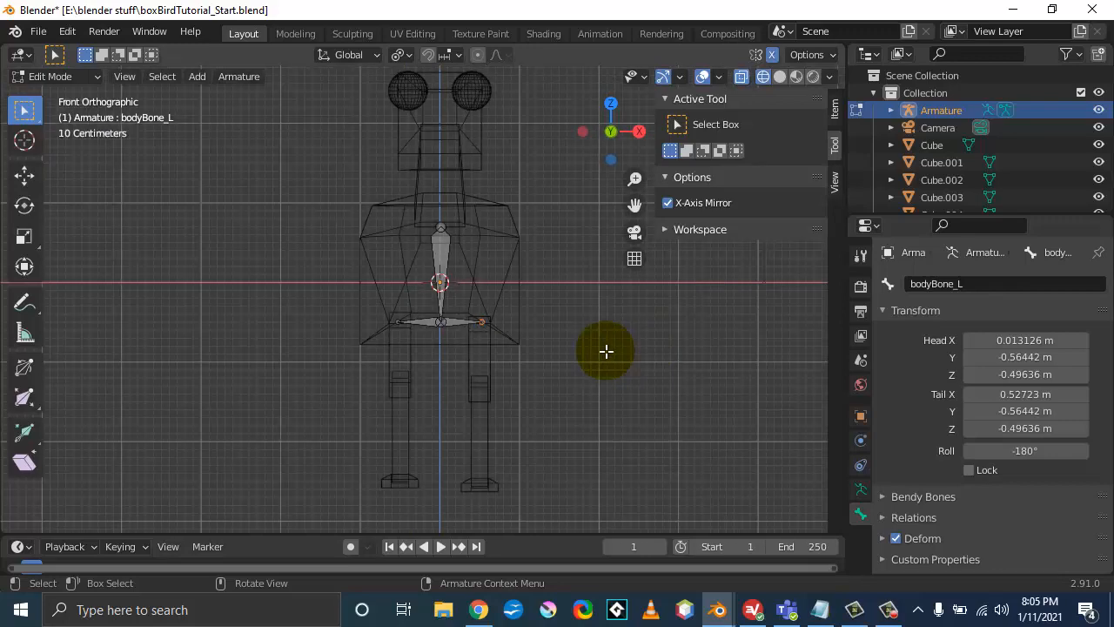
key("e")
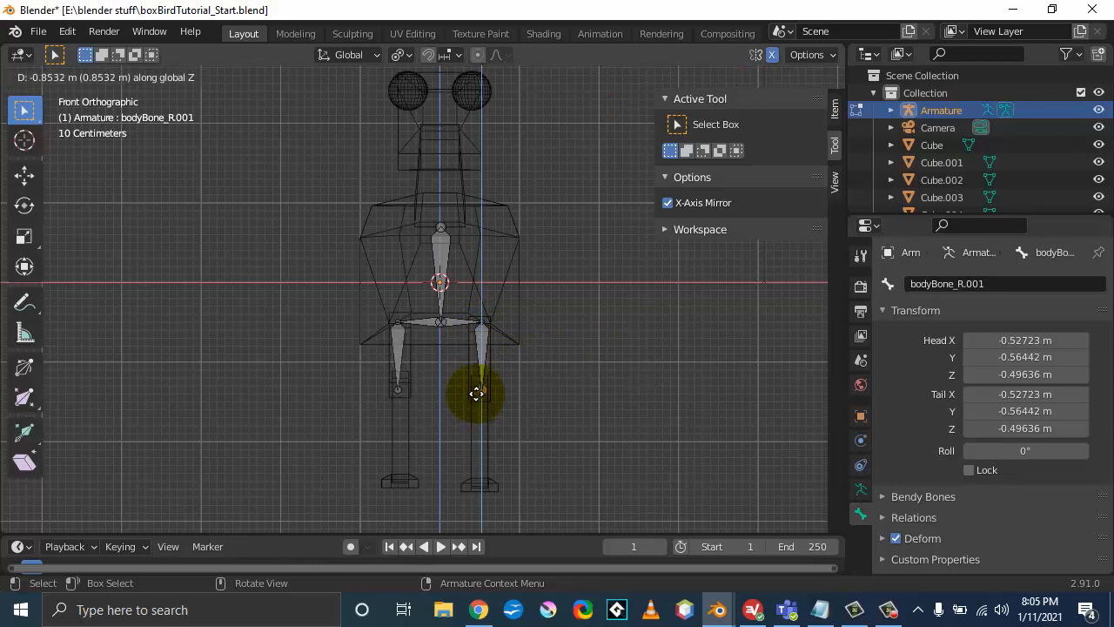
left_click(477, 393)
Step: In the right side view, move the knee joint about 0.60 m along Y into the bird's knee
key("KP_3")
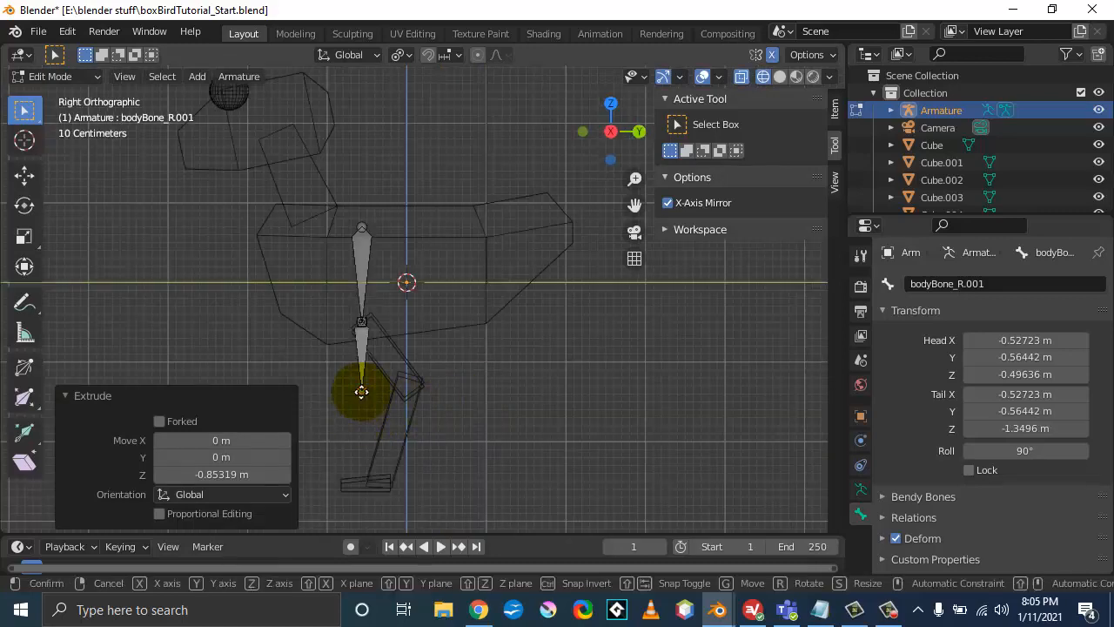
key("g")
key("y")
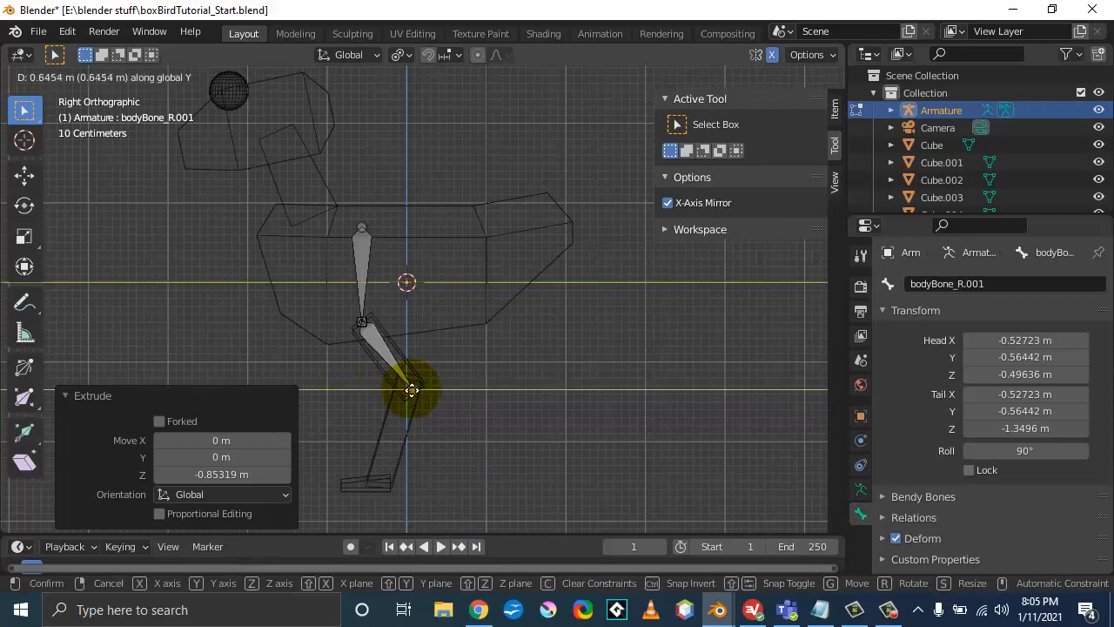
left_click(409, 391)
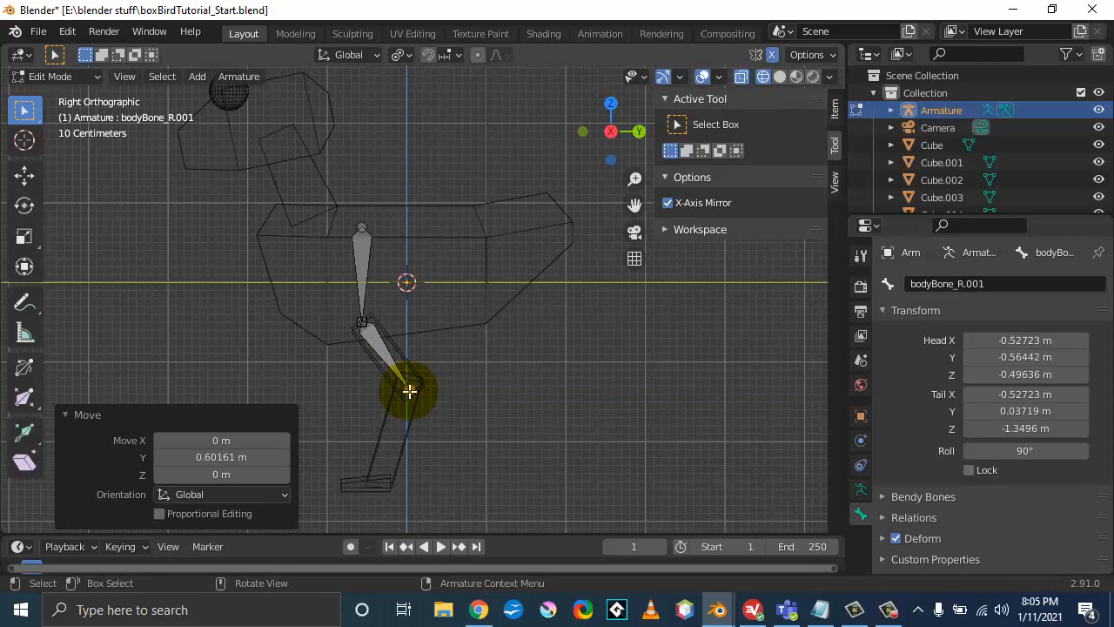
Step: Extrude the lower leg bone about -0.37 m in Y and -1.19 m in Z to the ankle, plus a foot bone about -0.45 m along Y
key("e")
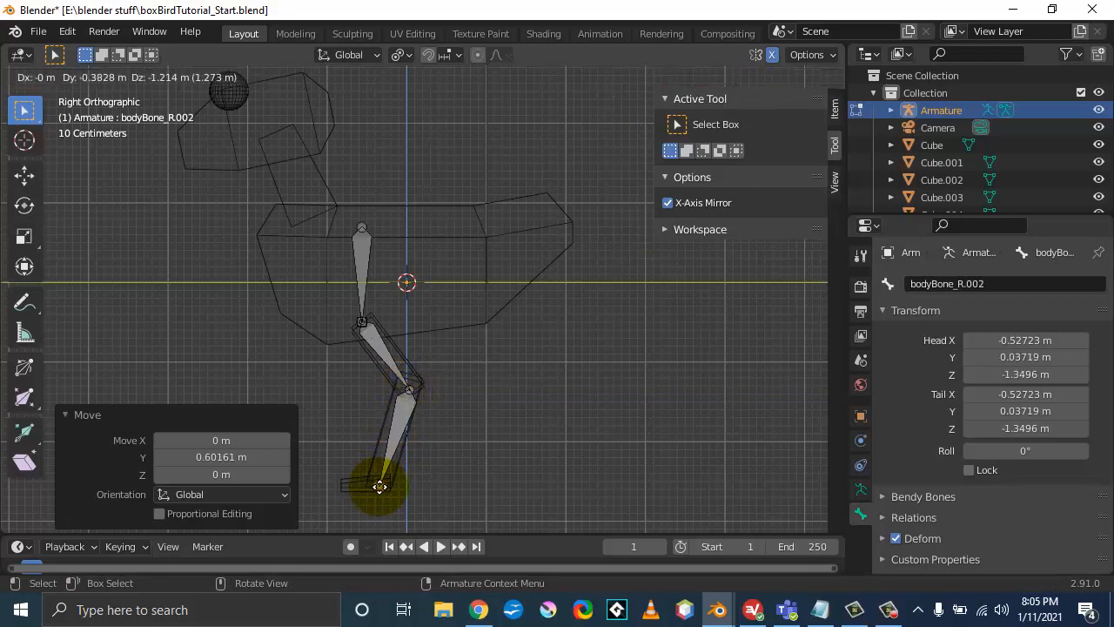
left_click(380, 485)
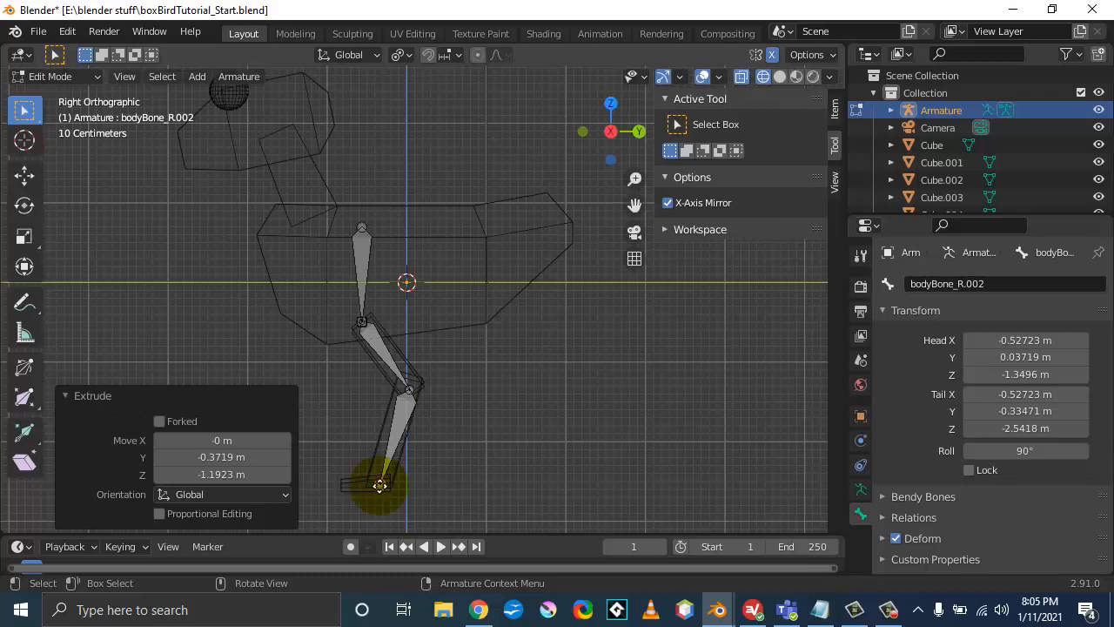
key("e")
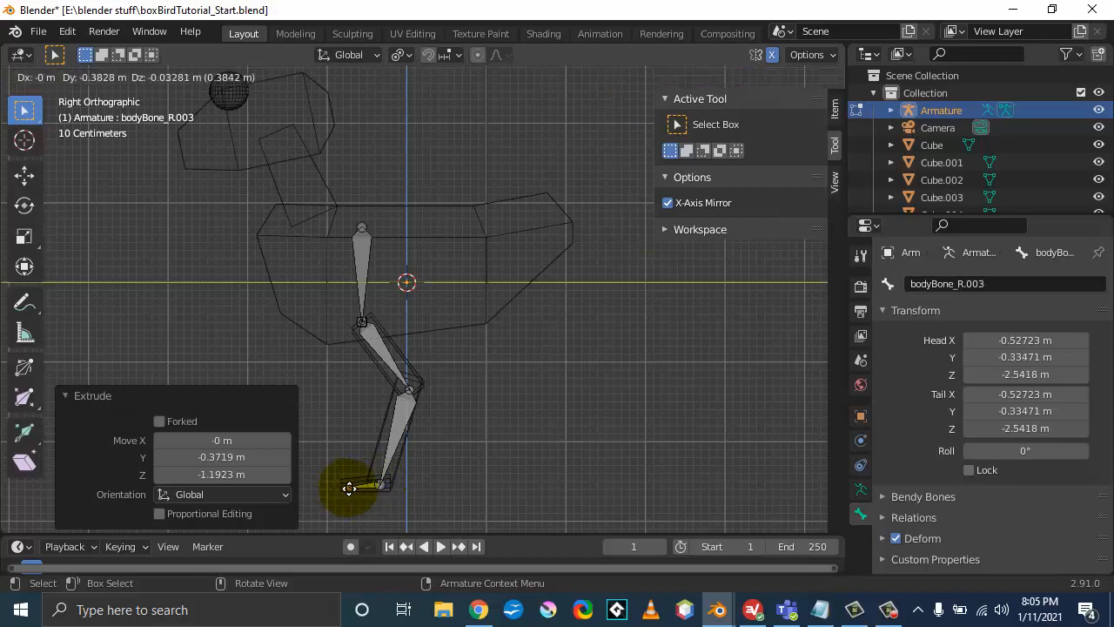
key("y")
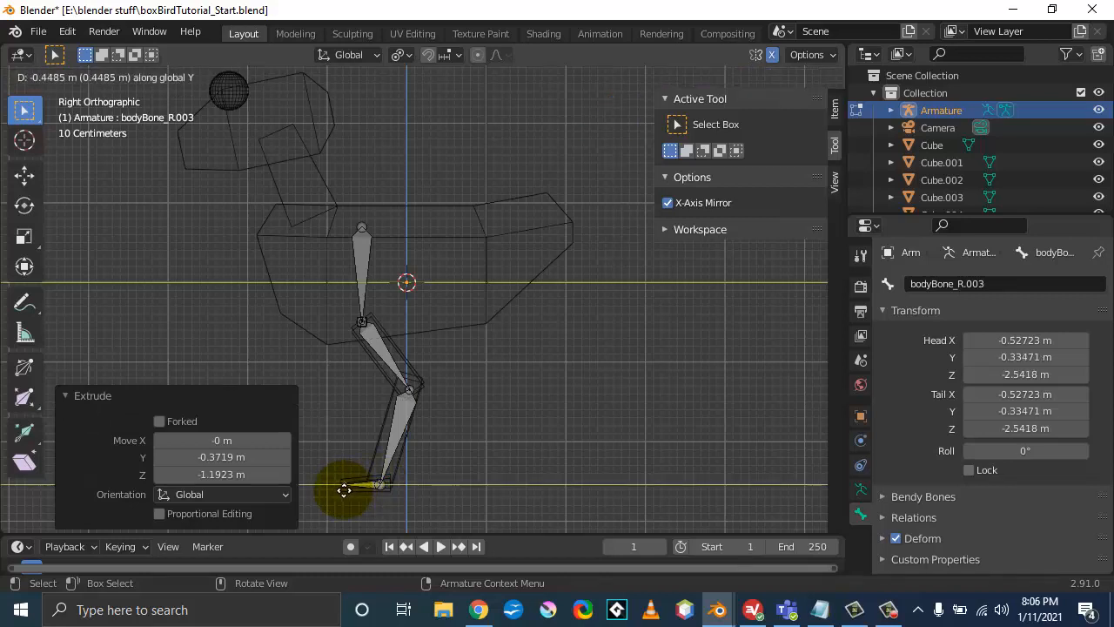
left_click(345, 490)
Step: Extrude a heel bone backward from the ankle joint about 0.58 m along Y
left_click(373, 502)
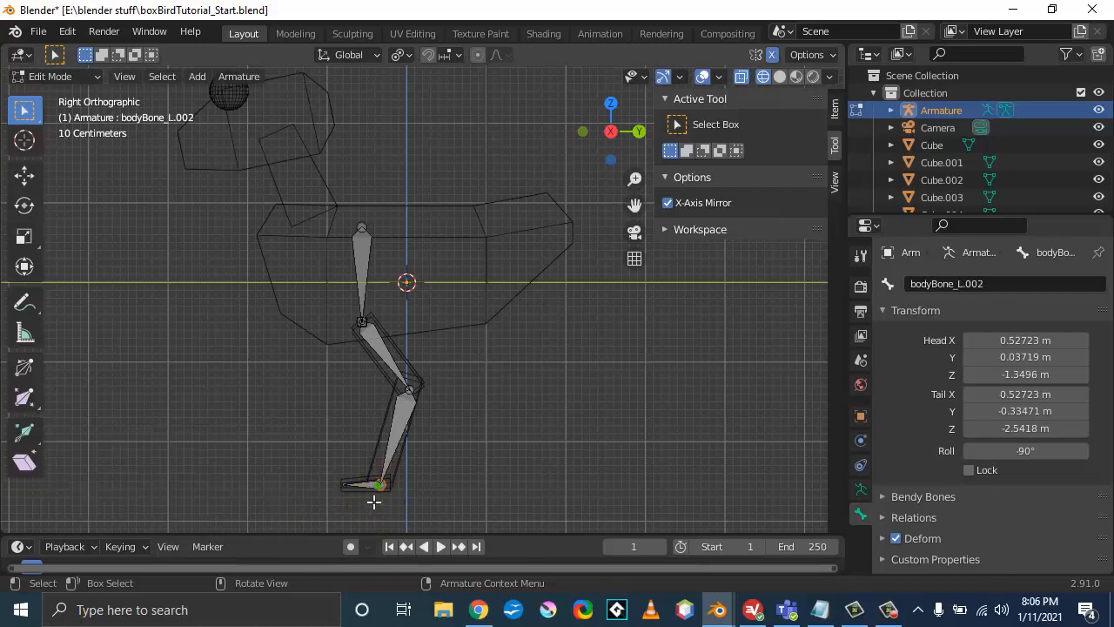
scroll(387, 503, "up", 4)
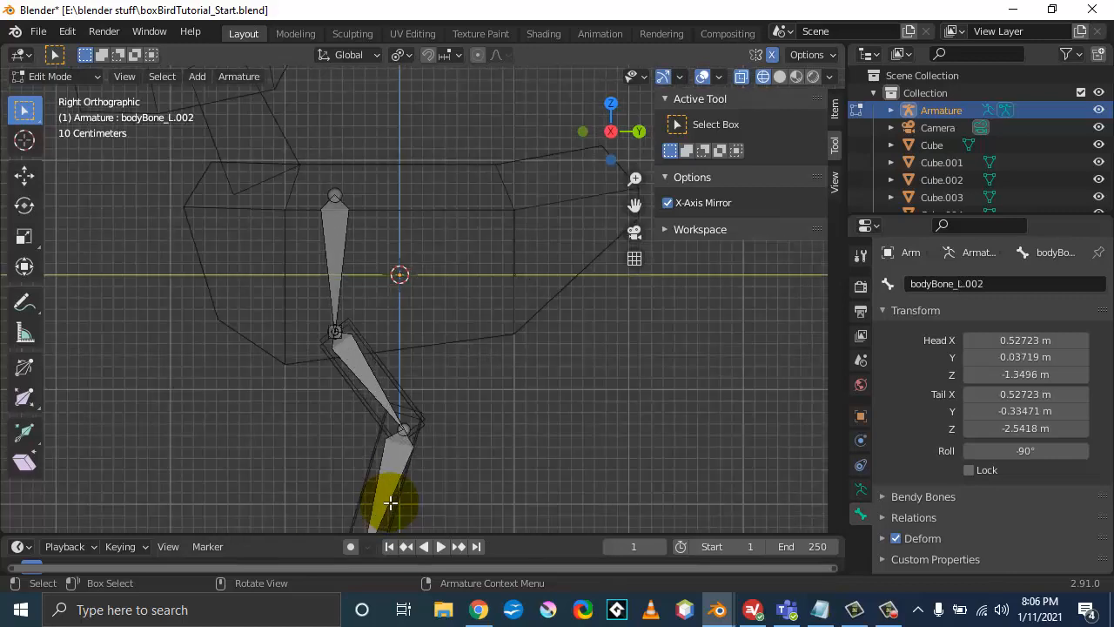
middle_click_drag(380, 507, 407, 239, "shift")
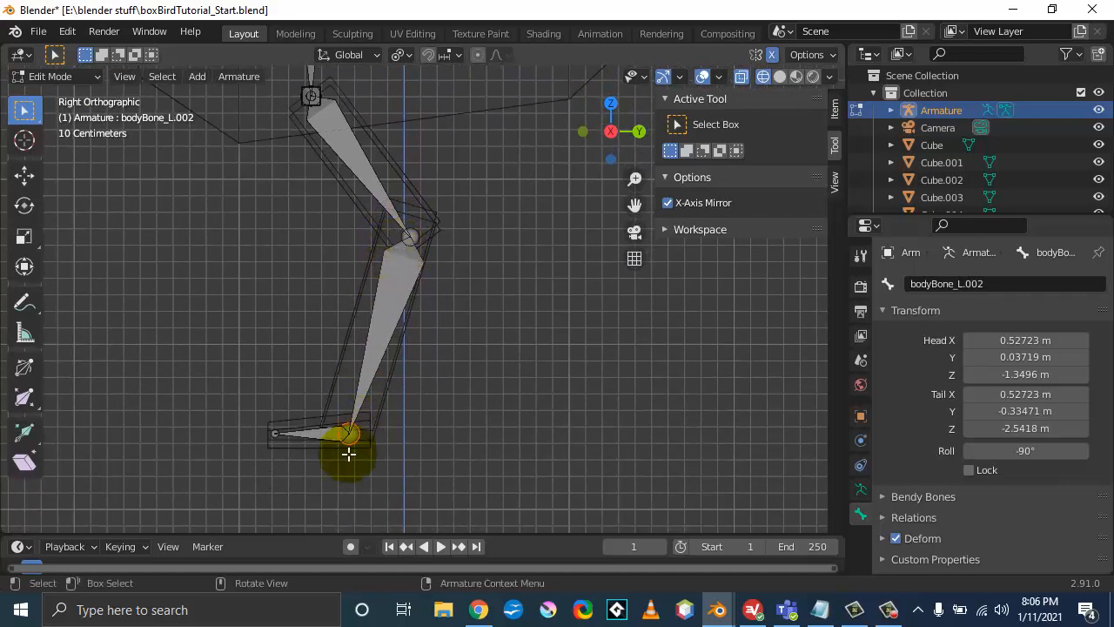
key("e")
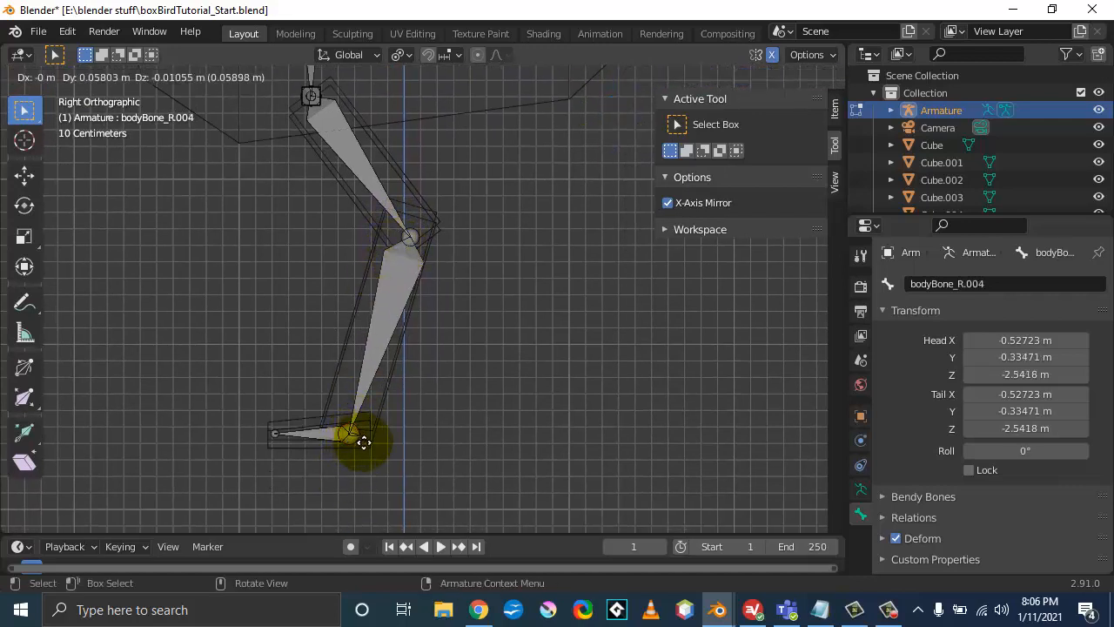
key("y")
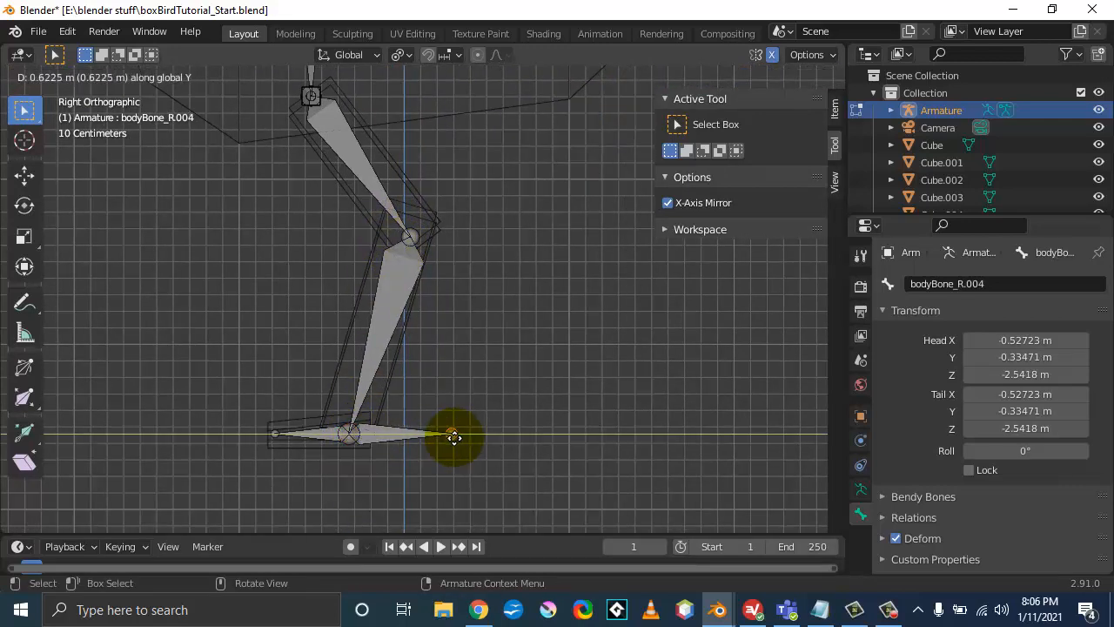
left_click(449, 438)
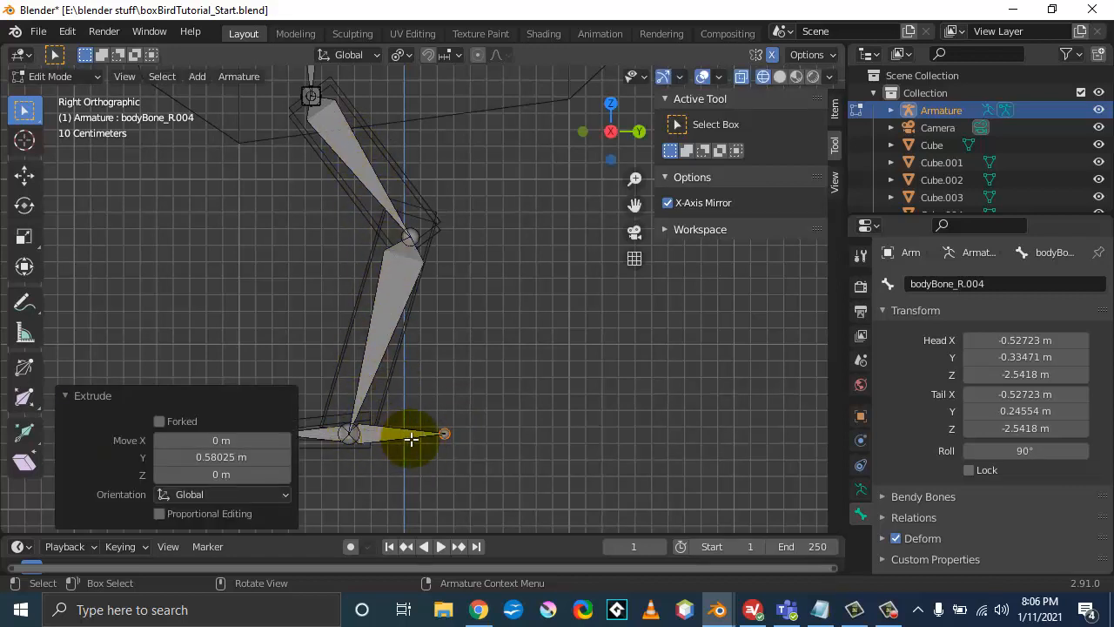
Step: Examine the mirrored leg bones in perspective, and select bodyBone and frame it in the view
middle_click_drag(508, 433, 631, 427)
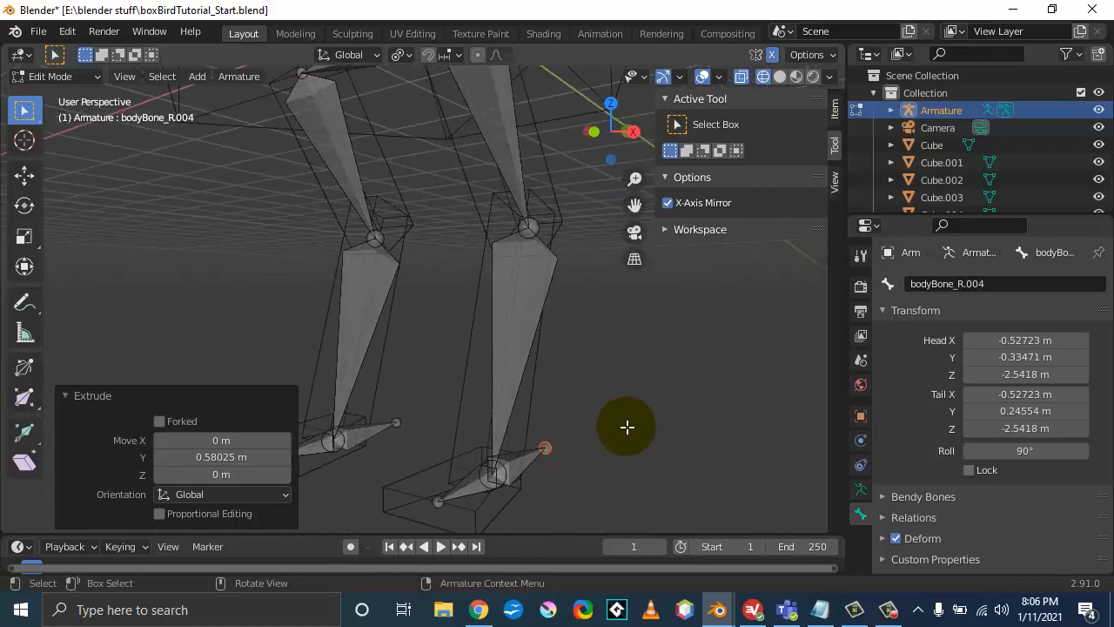
scroll(623, 428, "down", 5)
middle_click_drag(520, 413, 449, 386)
scroll(488, 457, "up", 2)
scroll(488, 456, "down", 5)
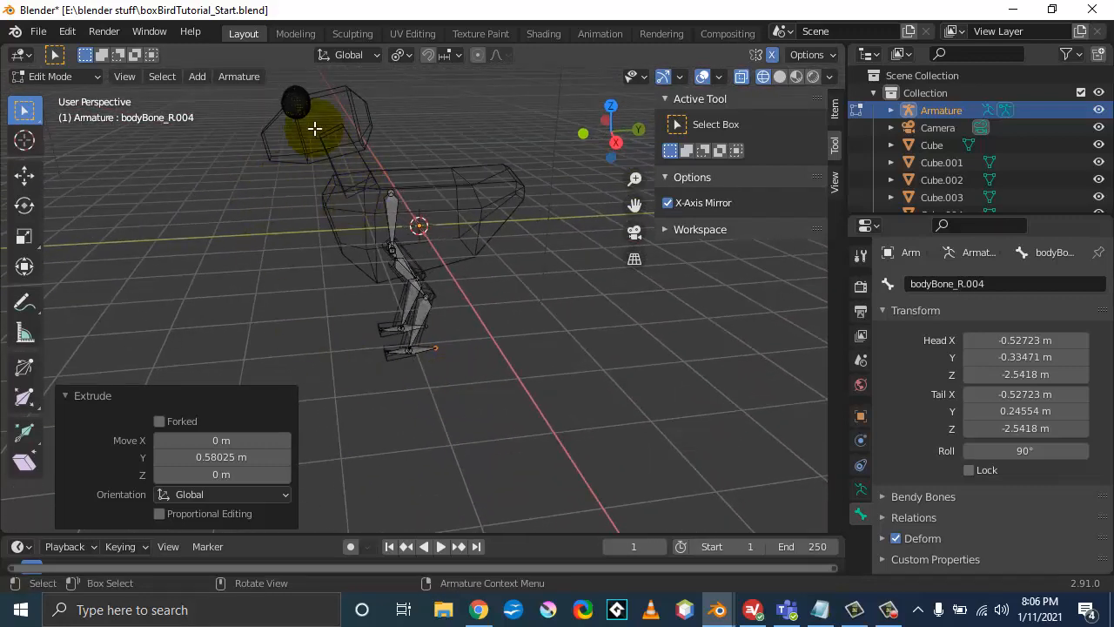
middle_click_drag(270, 151, 377, 279)
left_click(436, 258)
left_click(436, 257)
key("KP_Decimal")
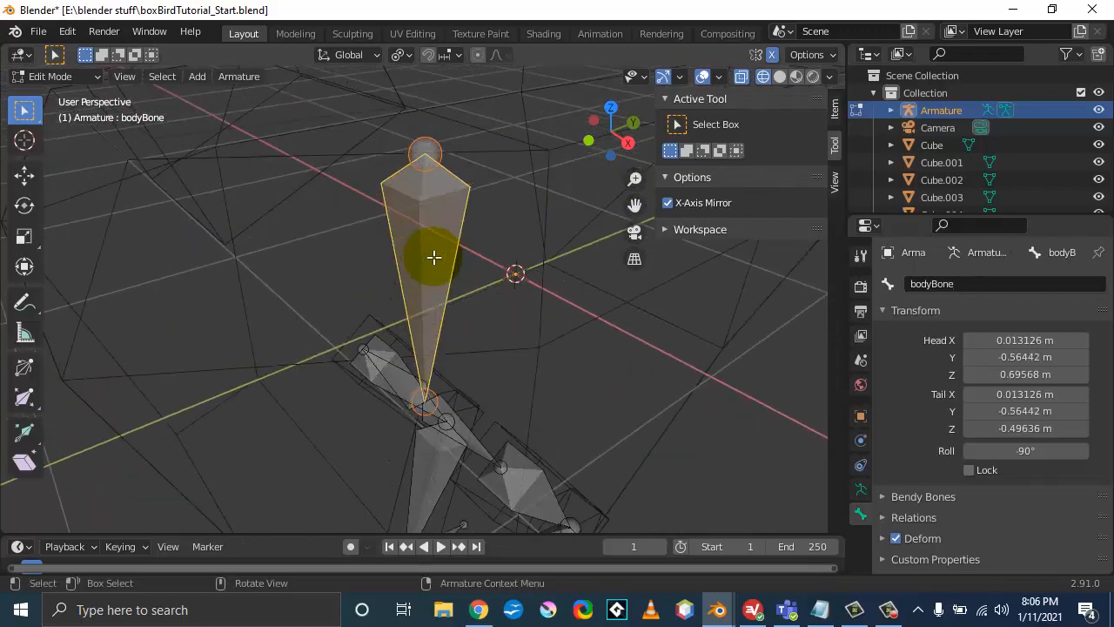
Step: In the front view, add a separate single bone at the 3D cursor and move its tip about 0.03 m in X and 0.19 m in Z
middle_click_drag(448, 255, 413, 256)
scroll(412, 256, "down", 5)
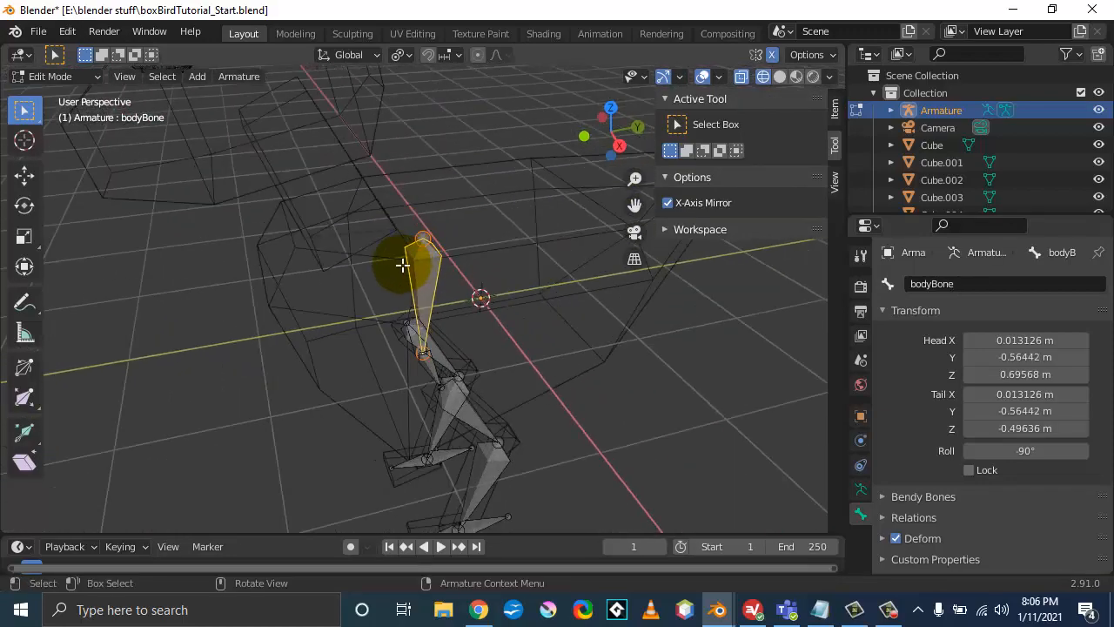
middle_click_drag(357, 302, 337, 274)
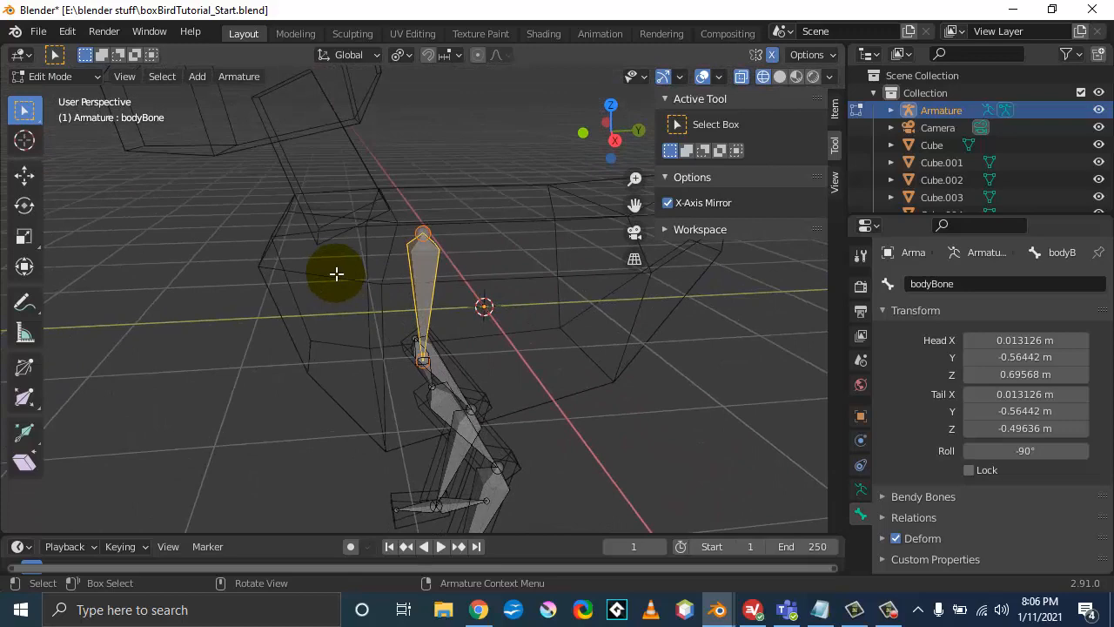
key("KP_1")
scroll(350, 245, "down", 2)
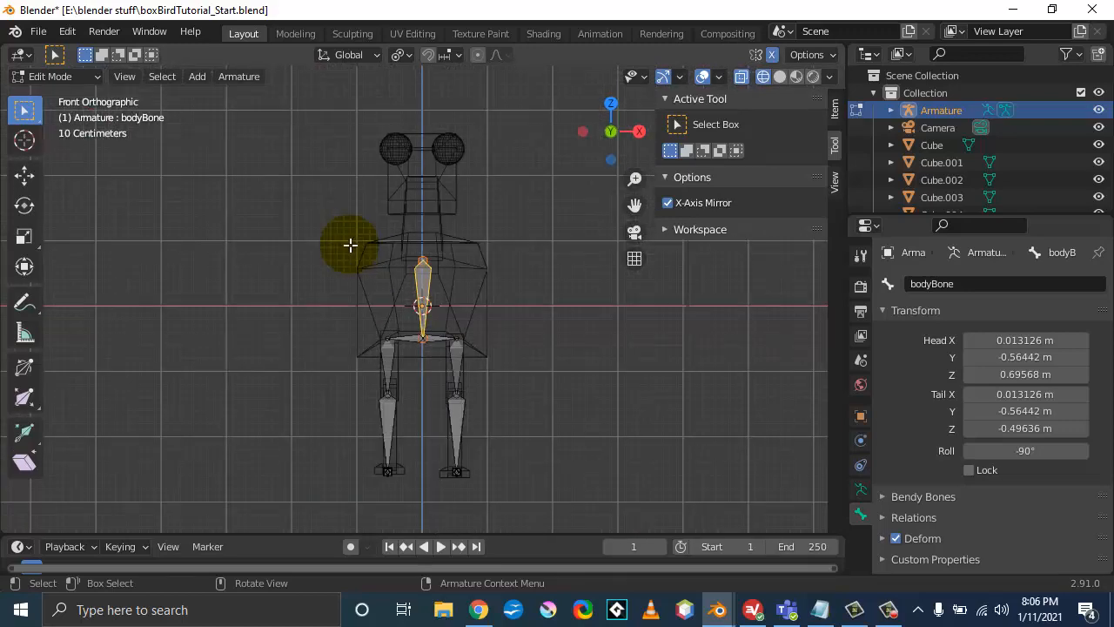
key("alt+a")
left_click(196, 76)
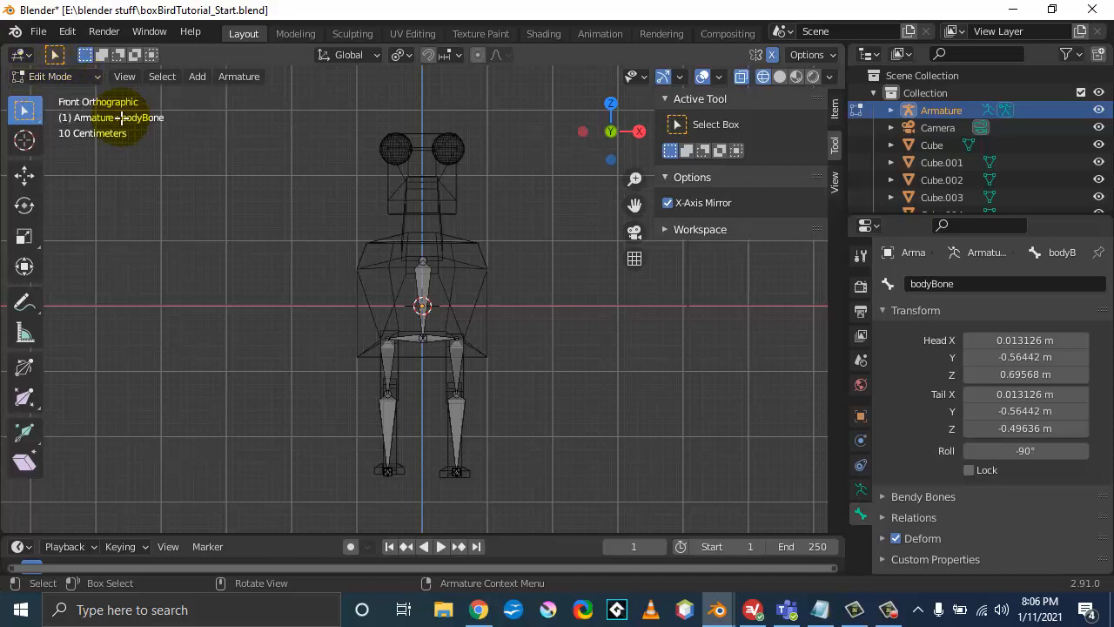
left_click(196, 76)
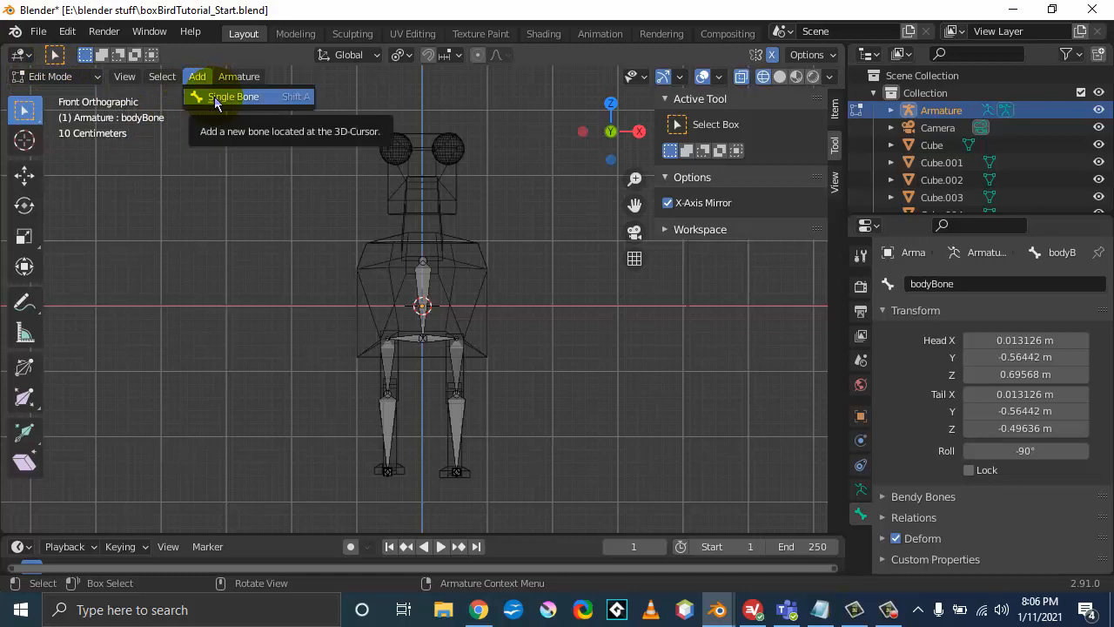
left_click(215, 98)
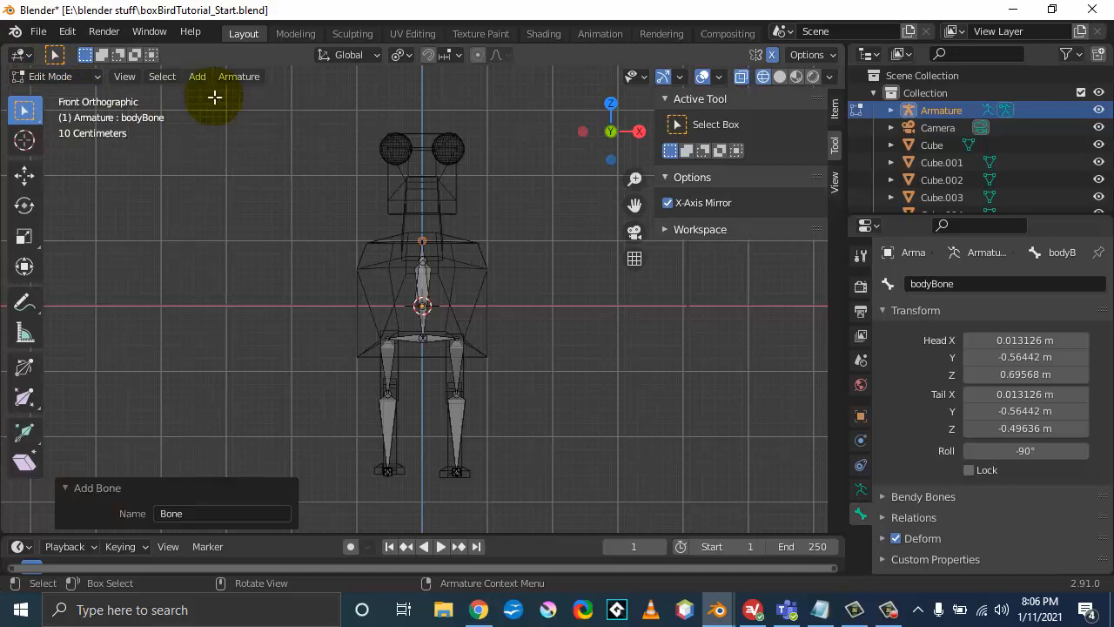
key("g")
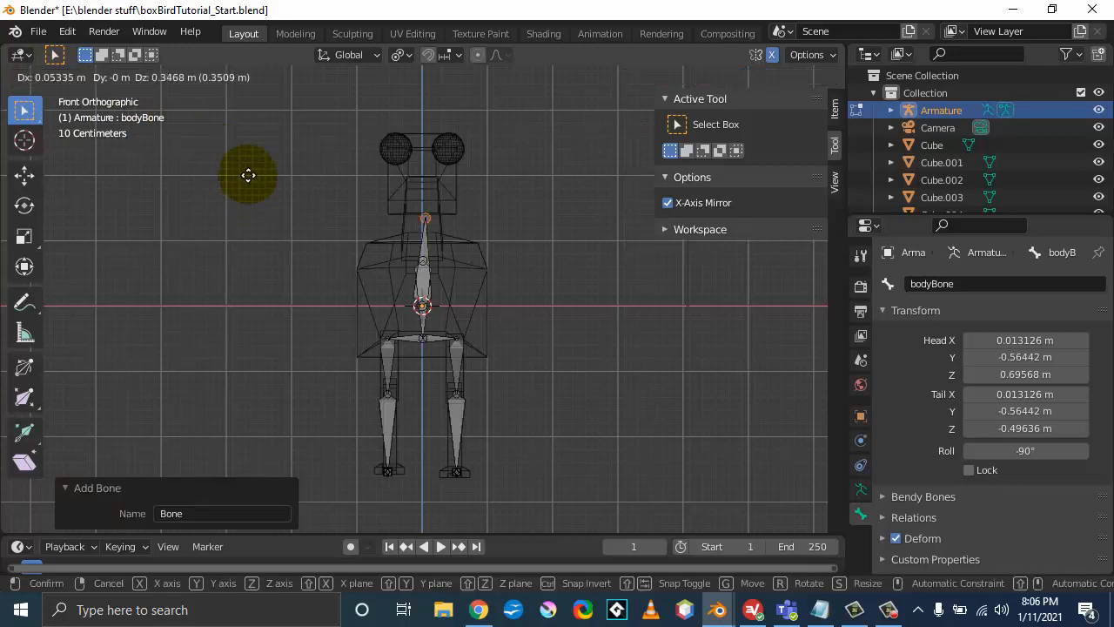
left_click(246, 191)
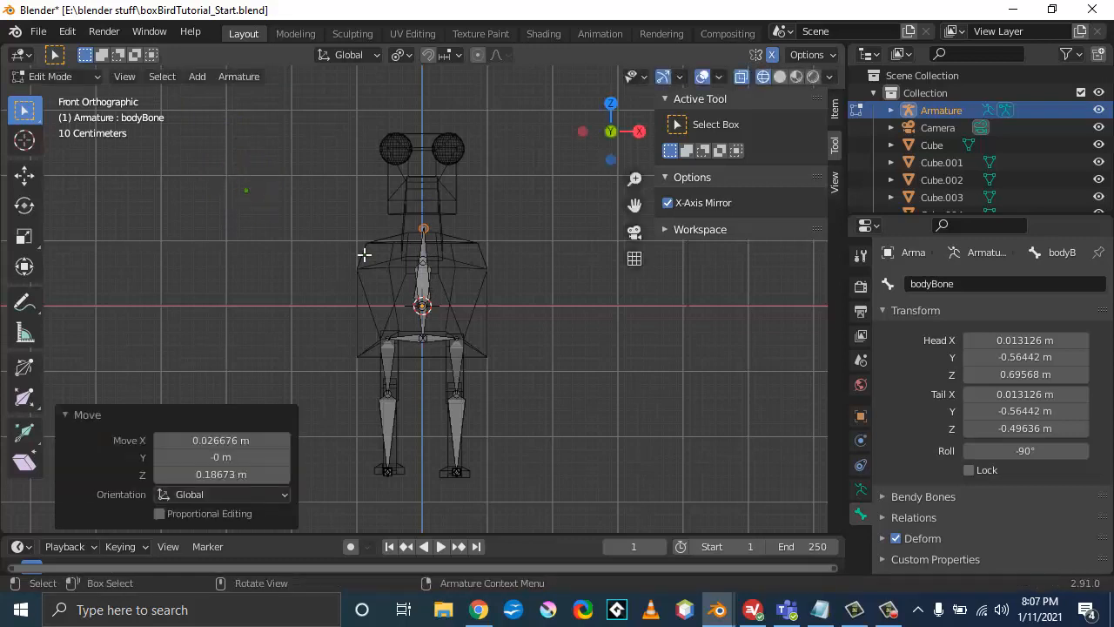
Step: Select the whole new bone and raise it about 0.88 m along Z to neck height
left_click(423, 270)
left_click(424, 250)
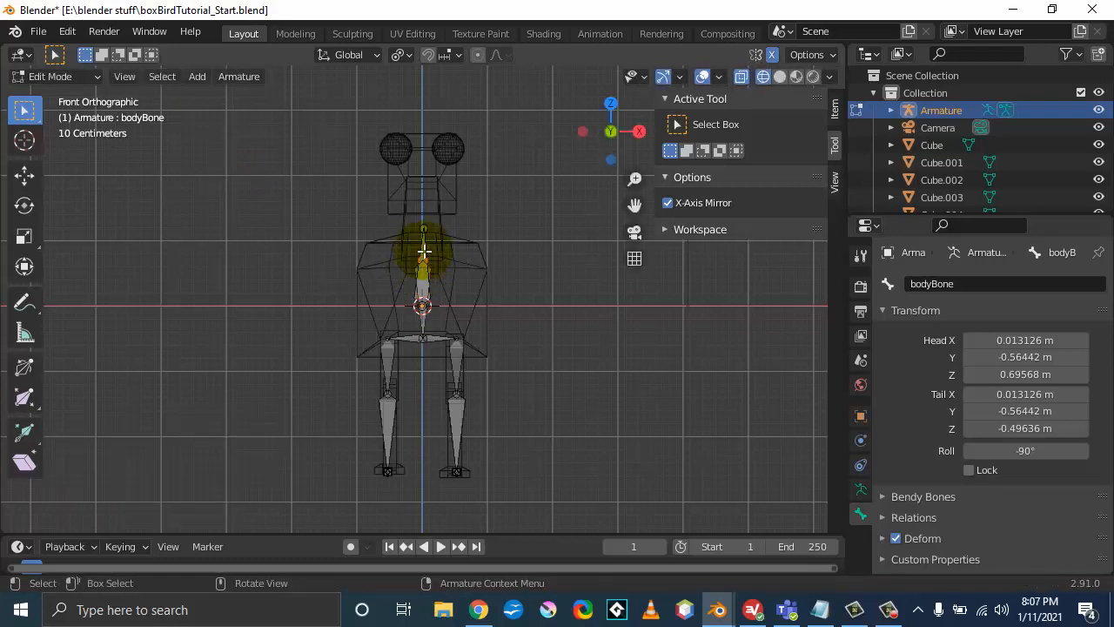
left_click(424, 251)
key("g")
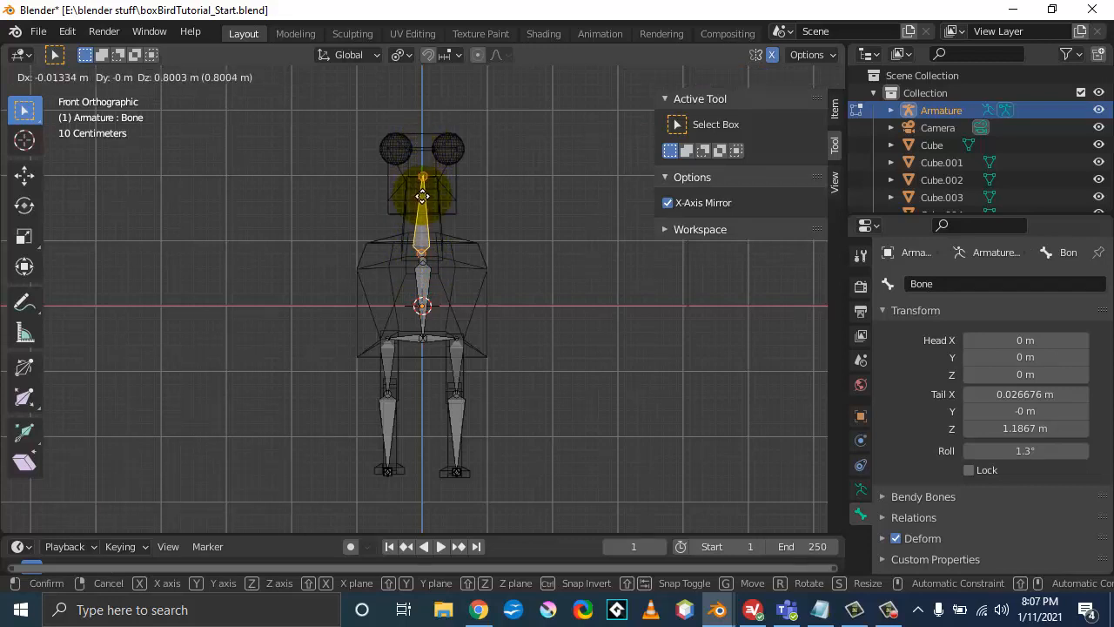
key("z")
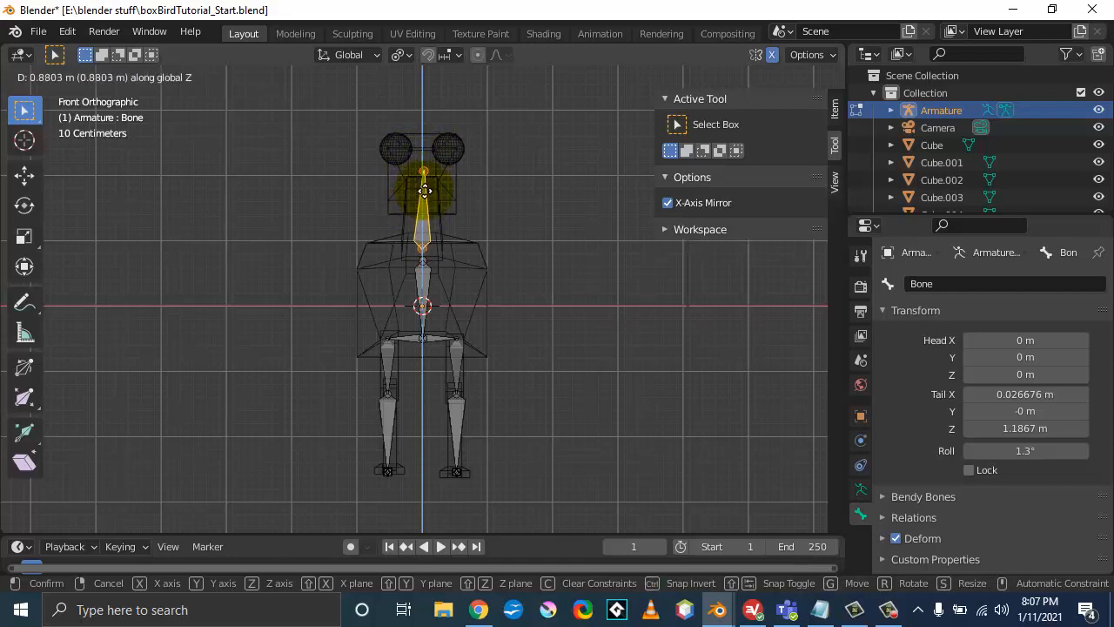
left_click(424, 190)
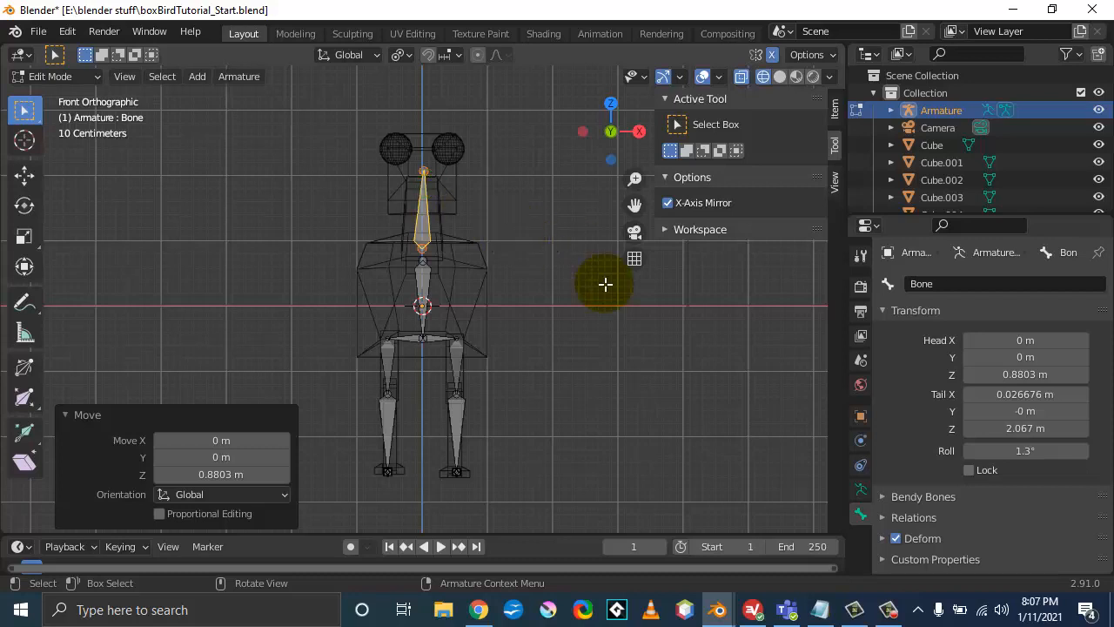
Step: In the right side view, move the neck bone about -1.28 m along Y, and its tip -0.40 m in Y and -0.05 m in Z
key("KP_3")
left_click(460, 228)
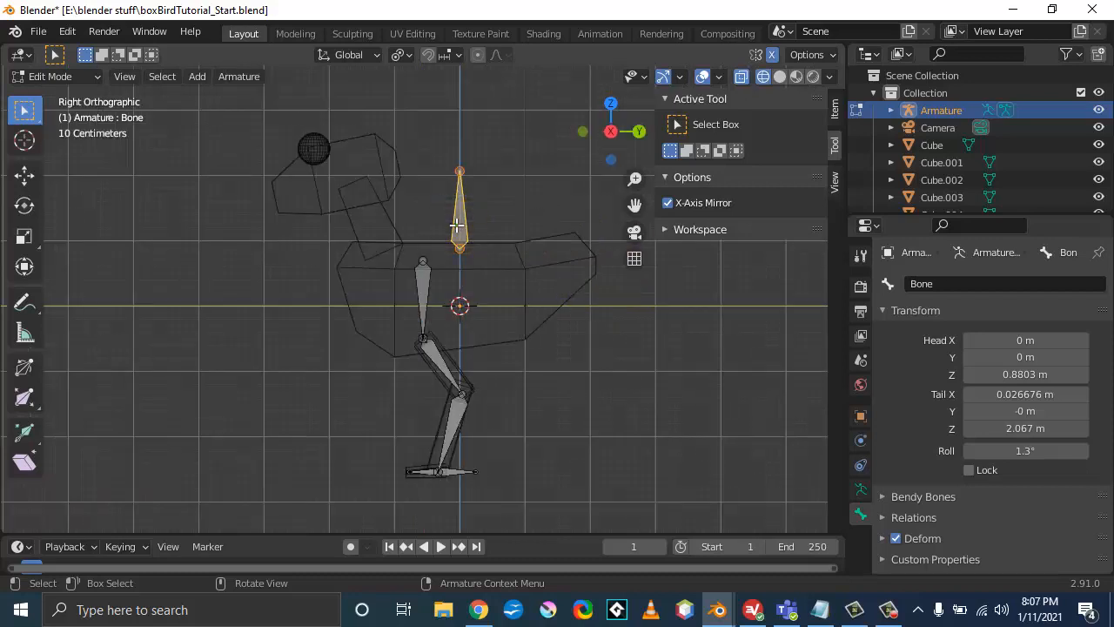
key("g")
key("y")
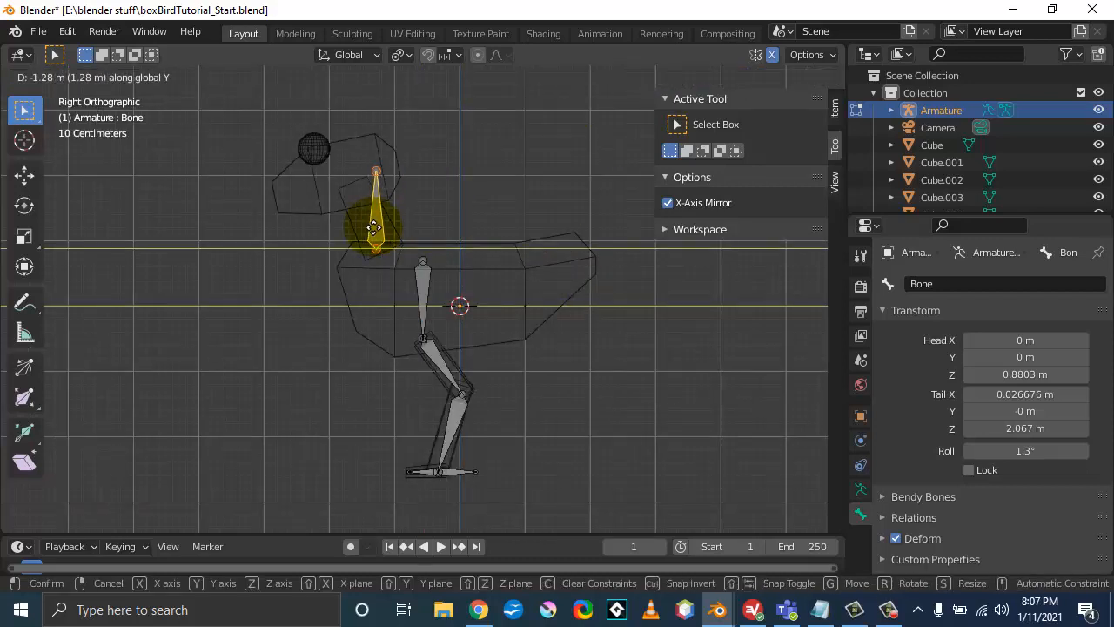
left_click(374, 225)
left_click(377, 171)
mouse_move(377, 171)
left_mouse_down()
mouse_move(353, 181)
mouse_move(351, 167)
mouse_move(361, 182)
mouse_move(351, 174)
left_mouse_up()
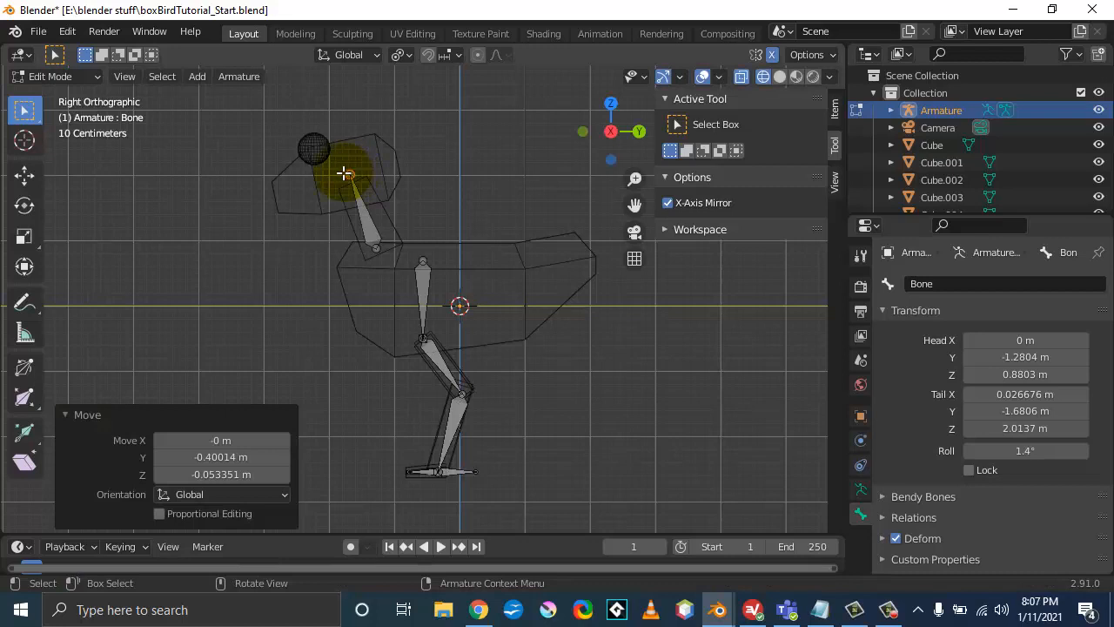
Step: Extrude a head bone from the neck bone's tip about -0.89 m in Y and -0.28 m in Z
key("e")
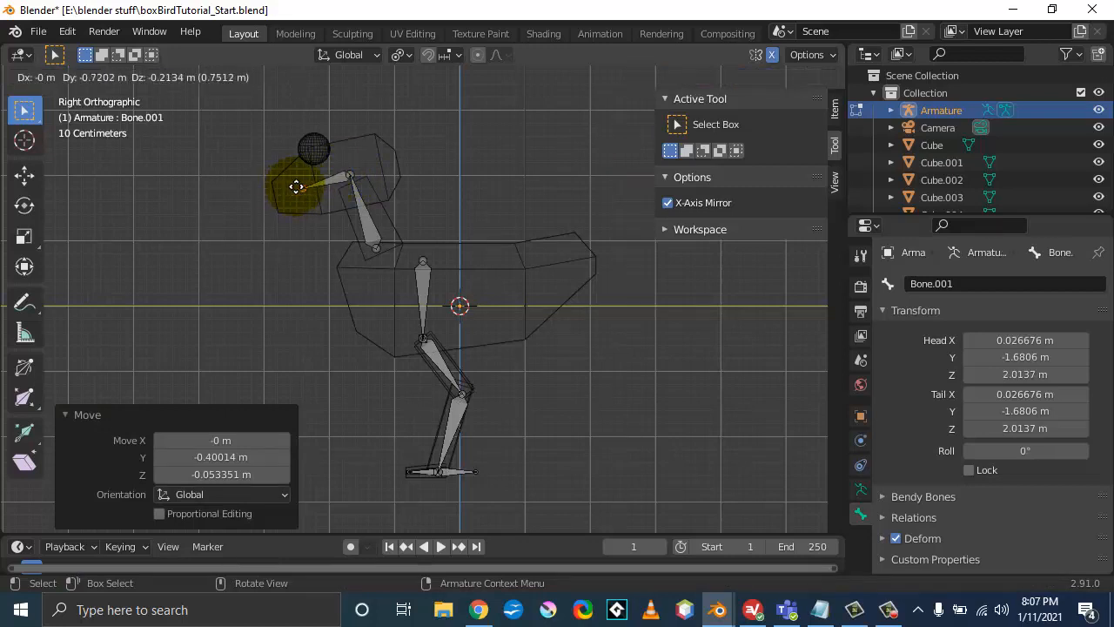
left_click(284, 190)
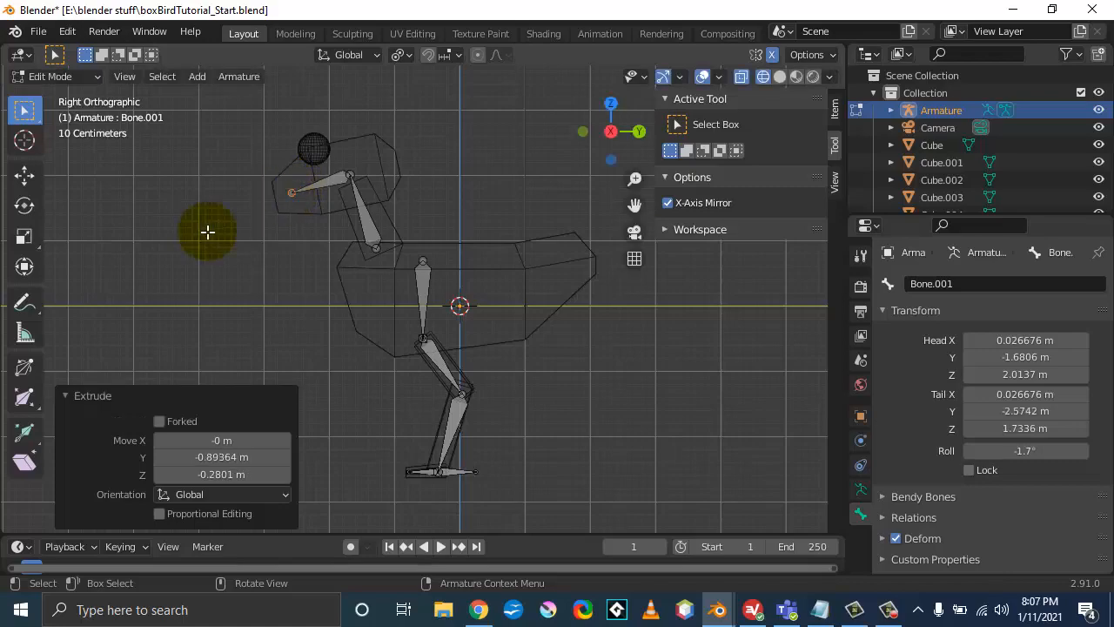
middle_click_drag(206, 231, 256, 281)
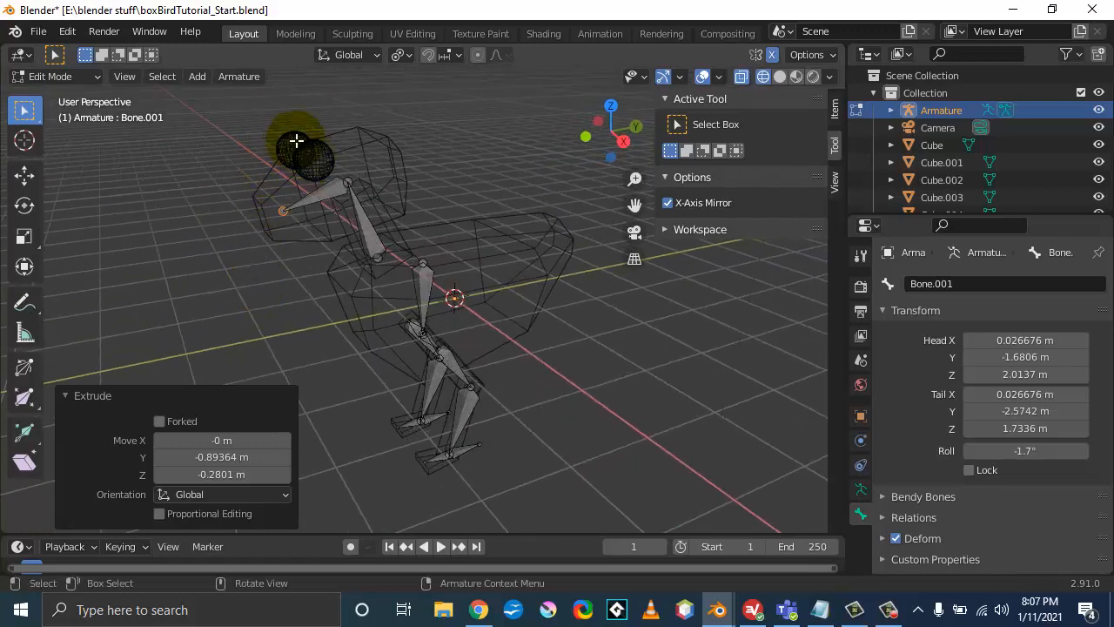
middle_click_drag(653, 339, 706, 322)
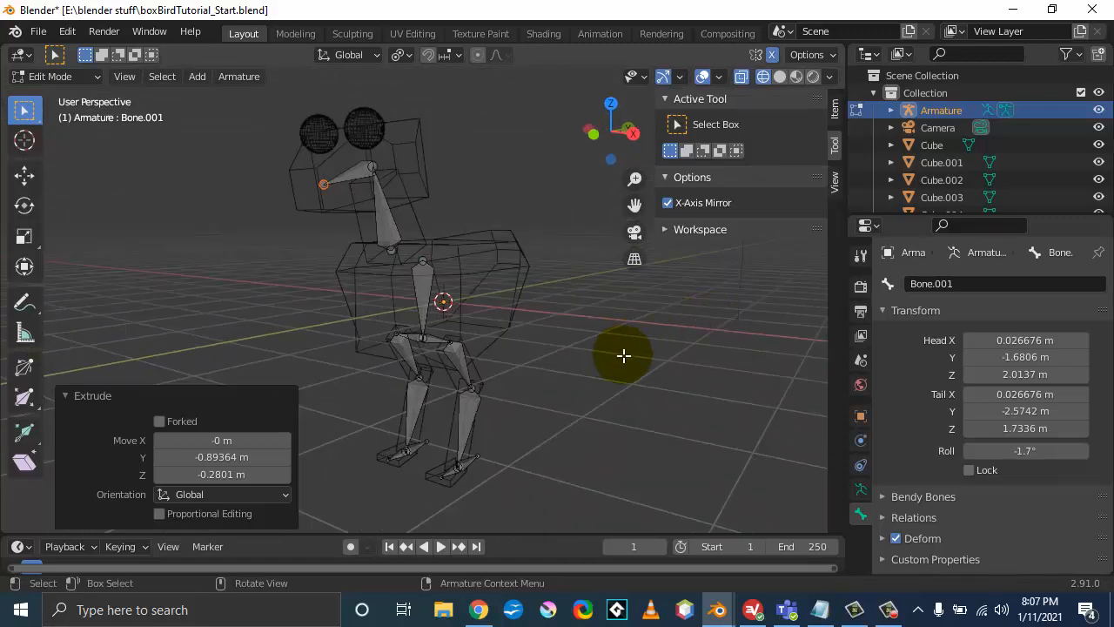
left_click(67, 396)
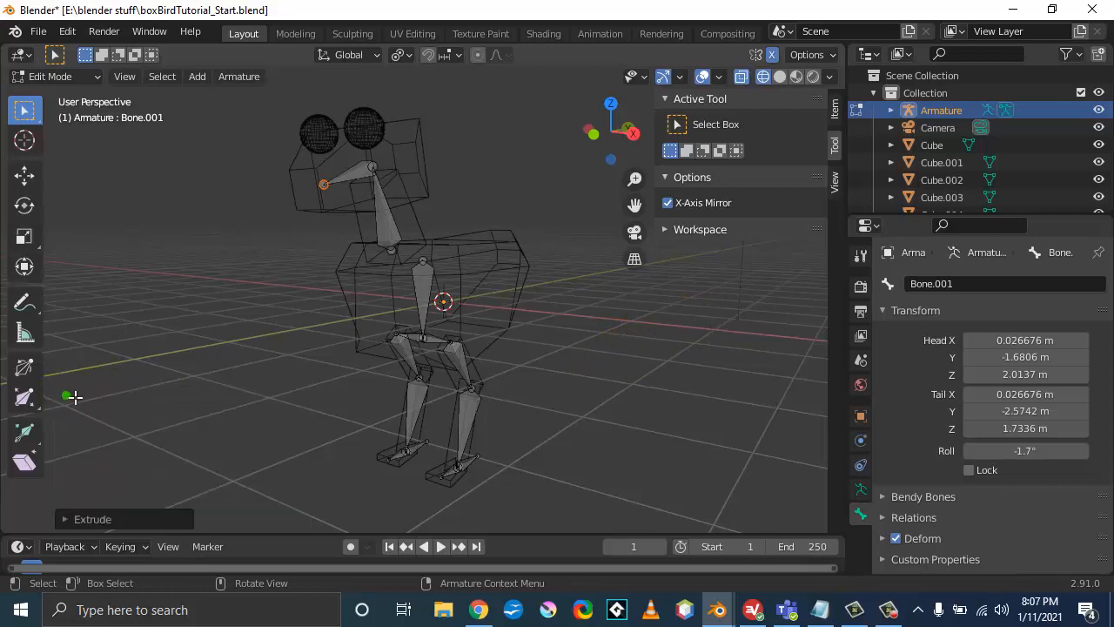
Step: Rename the left hip bone, extending from the lower end of bodyBone, as hip.L
left_click(423, 290)
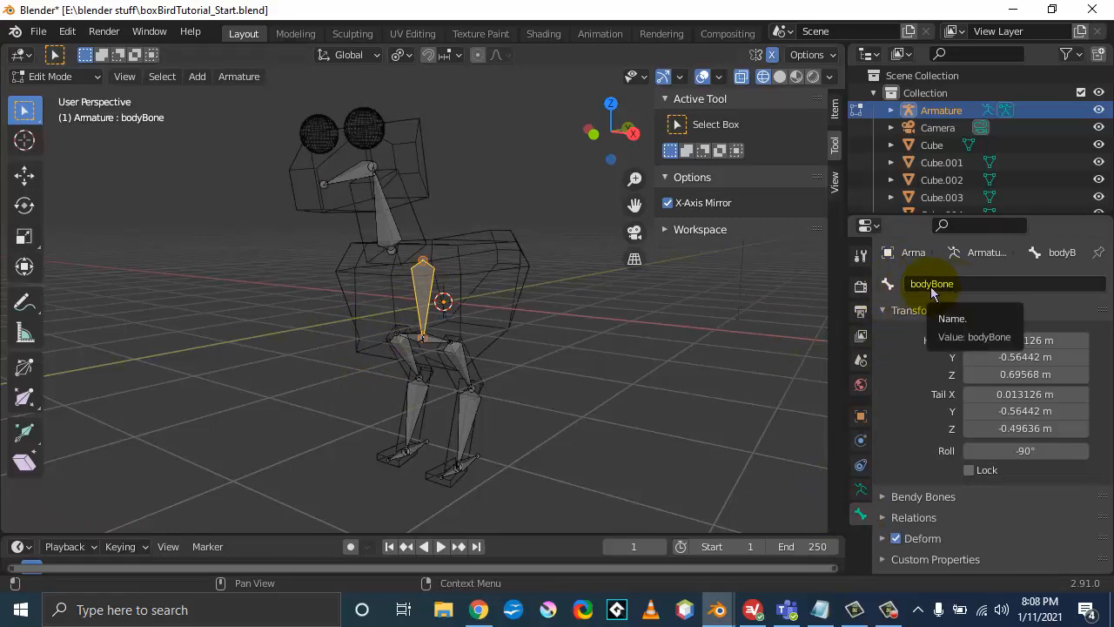
left_click(432, 341)
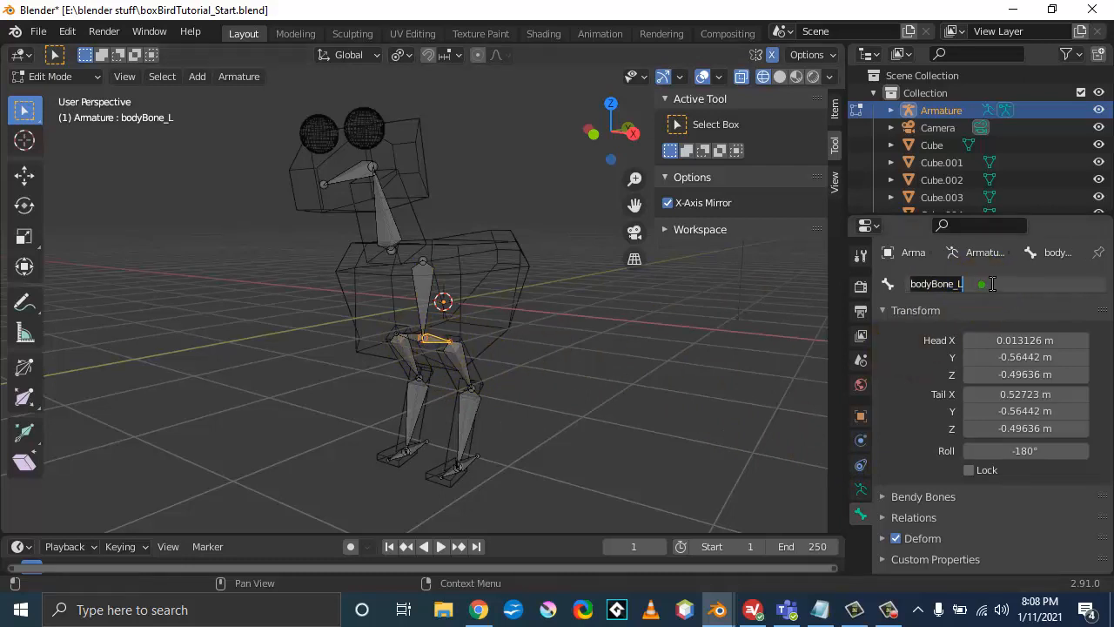
left_click(939, 289)
type("hip.L")
key("Return")
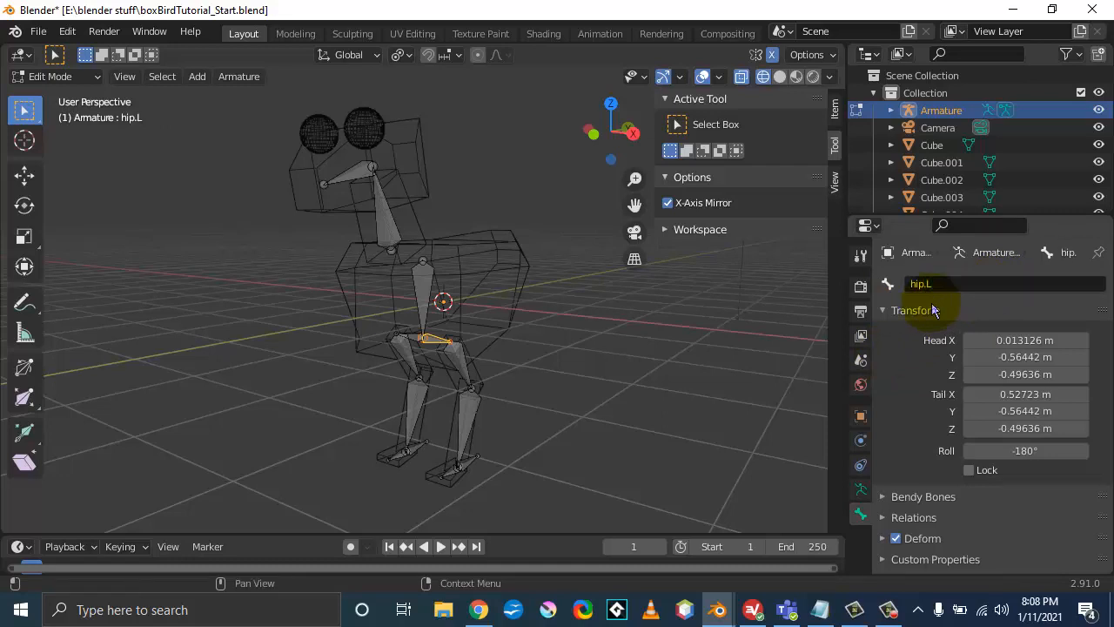
Step: Rename the mirrored right hip bone as hip.R
left_click(415, 340)
left_click(968, 282)
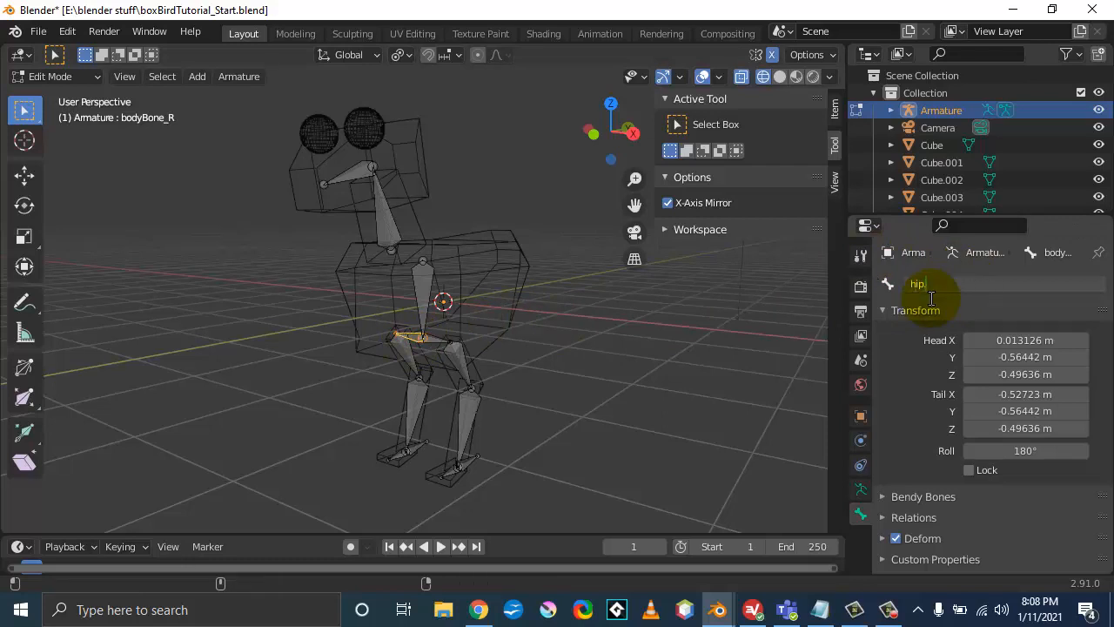
key("Return")
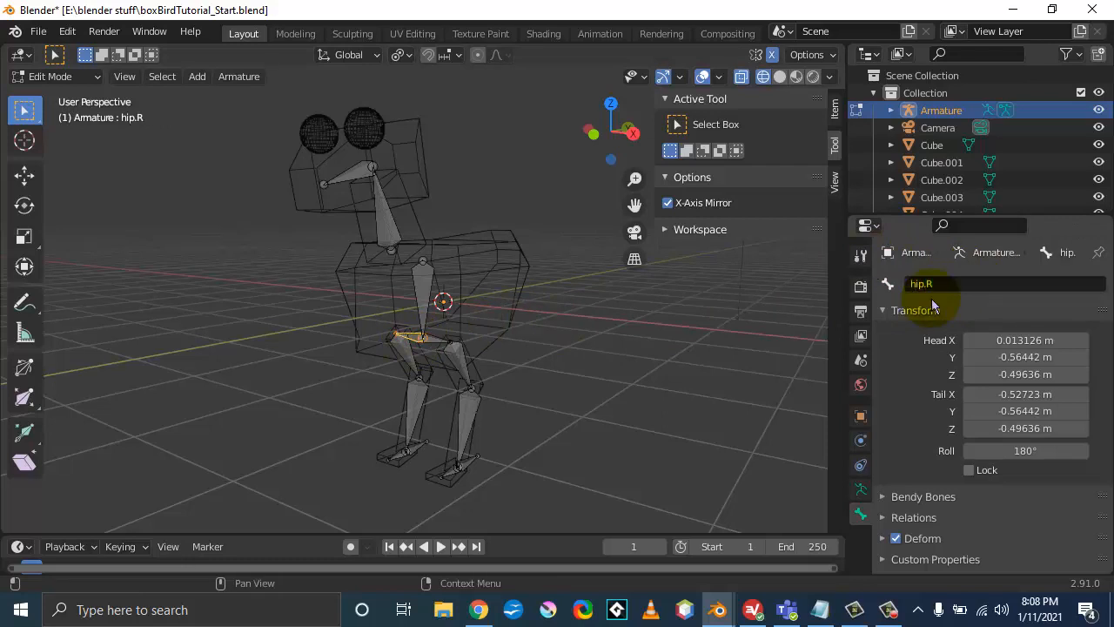
Step: Rename the left heel bone, extending backward from the ankle, as footTarget.L
middle_click_drag(624, 455, 614, 423)
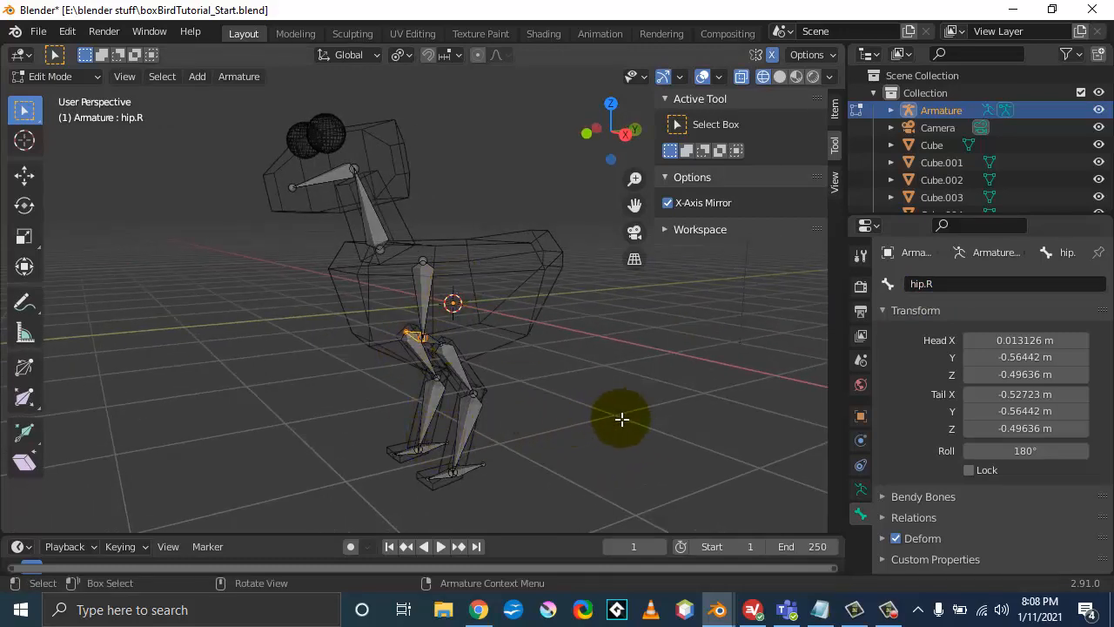
middle_click_drag(612, 427, 587, 400)
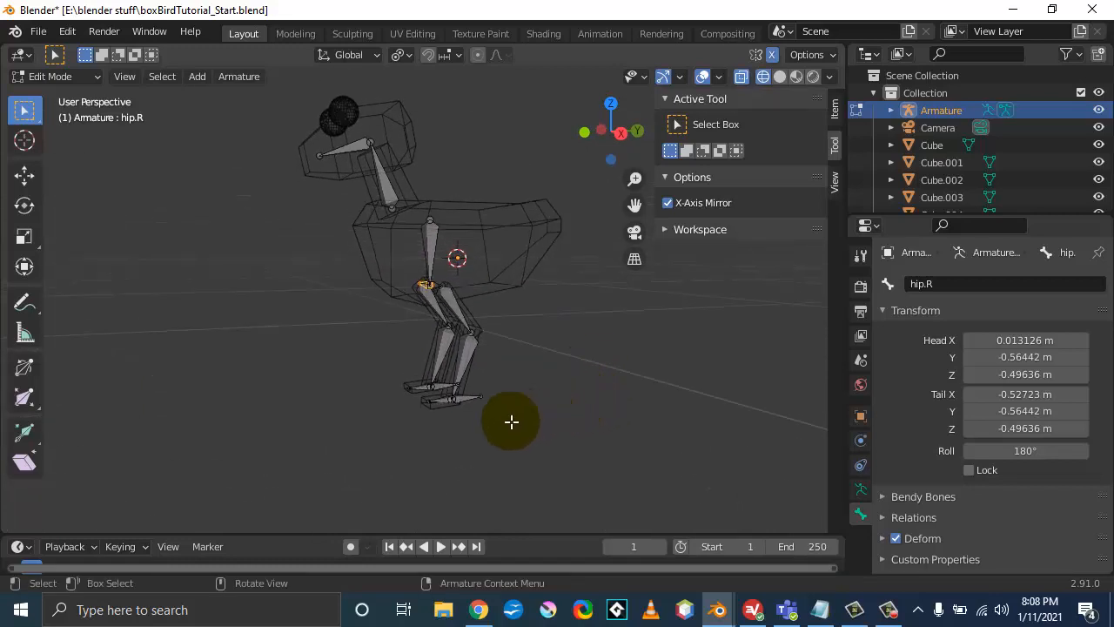
left_click(467, 400)
left_click(462, 399)
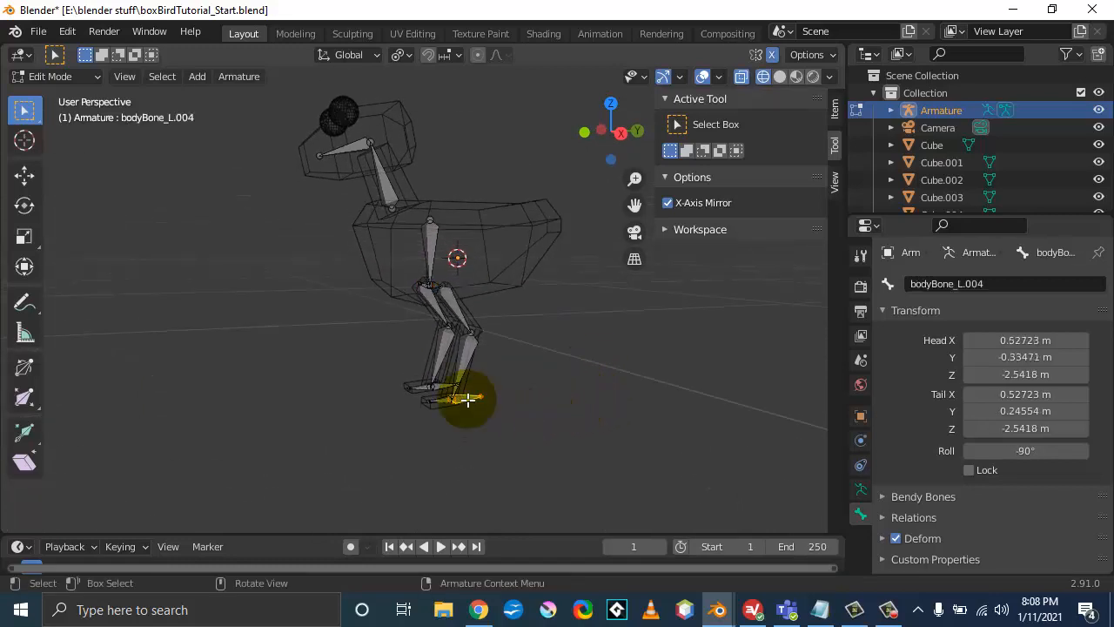
left_click(990, 283)
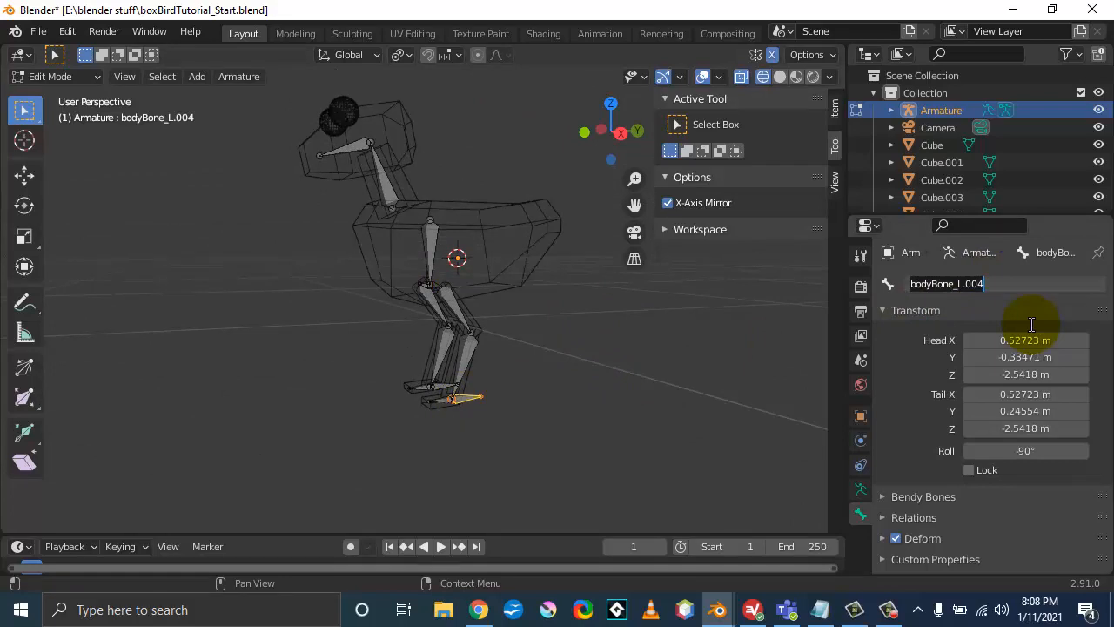
type("f")
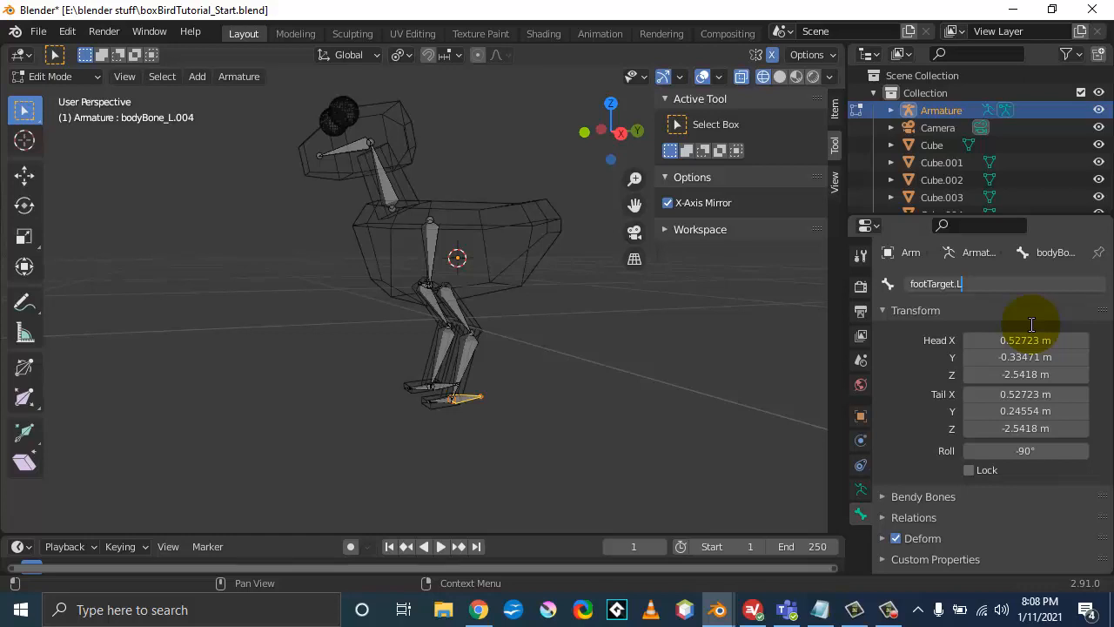
type("ootTarget.L")
key("Return")
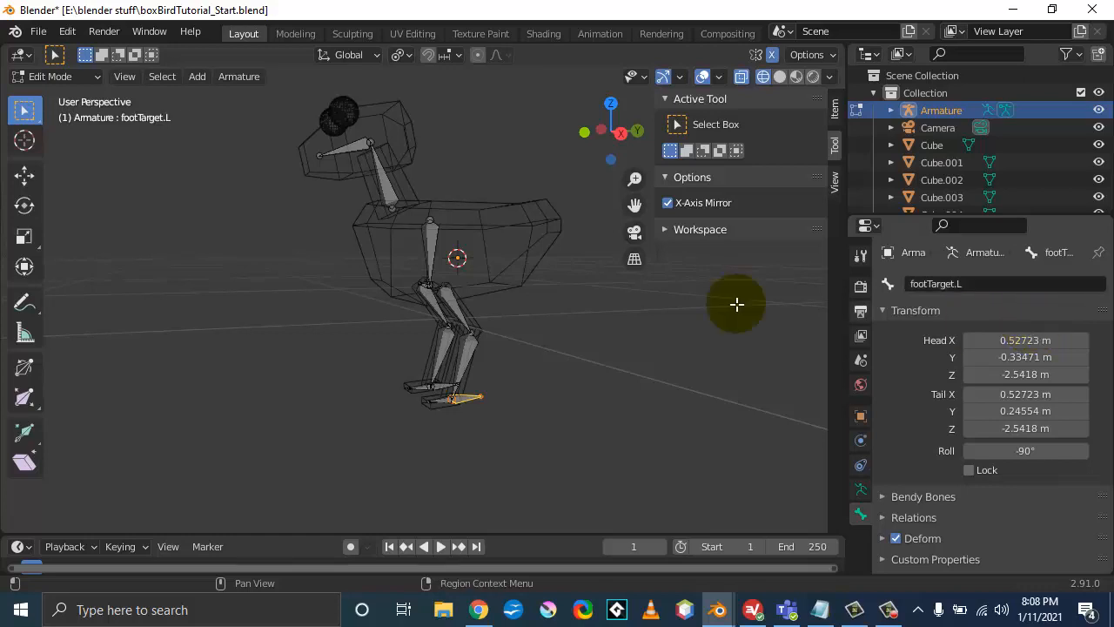
Step: Rename the mirrored right heel bone as footTarget.R
left_click(440, 386)
double_click(966, 284)
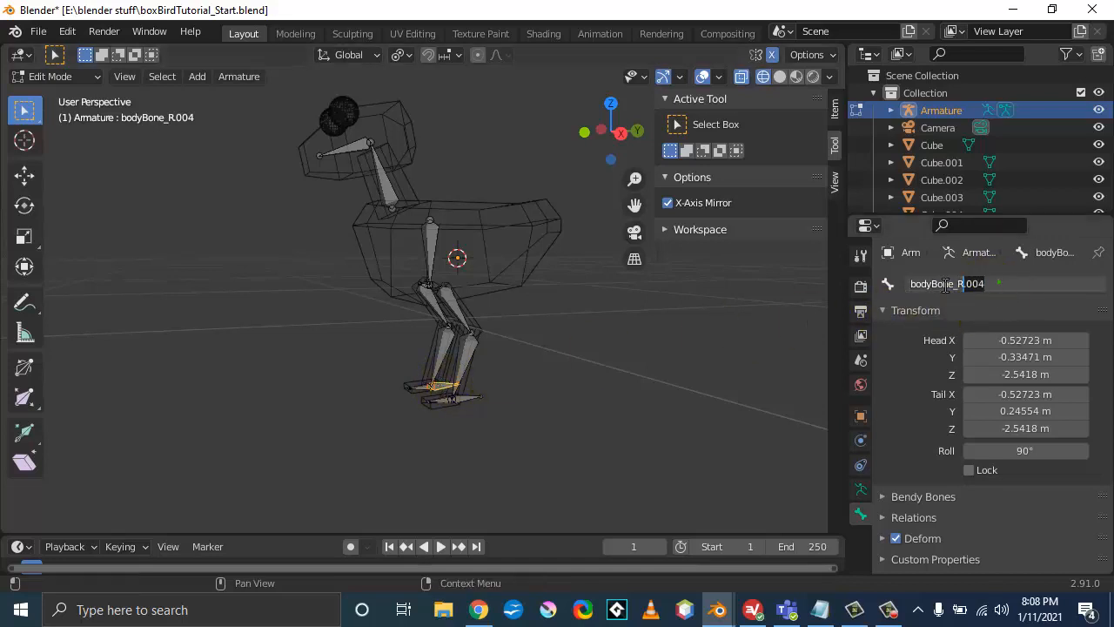
left_click_drag(946, 284, 880, 291)
type("footTarget.R")
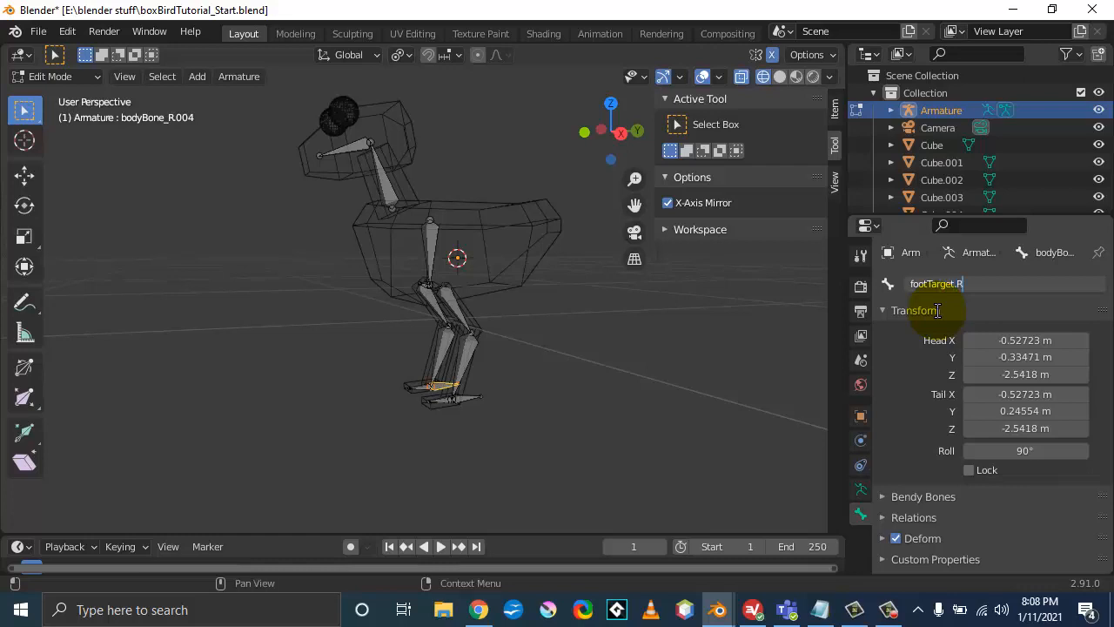
key("Return")
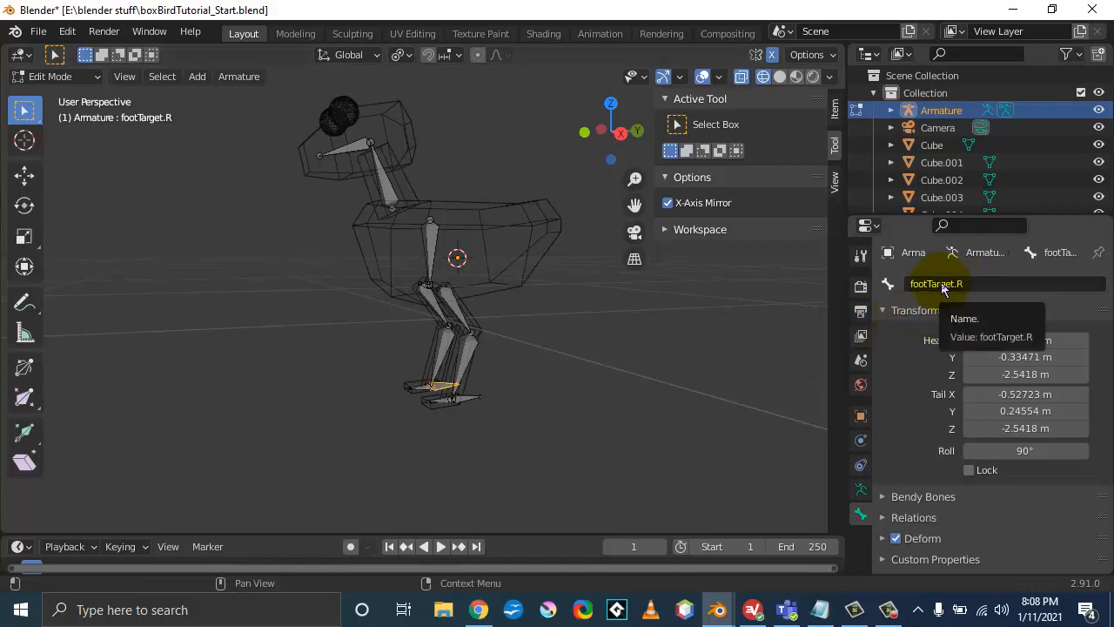
Step: Clear the parent of the footTarget.L bone in its Relations settings so it is detached from the left lower leg
left_click(466, 397)
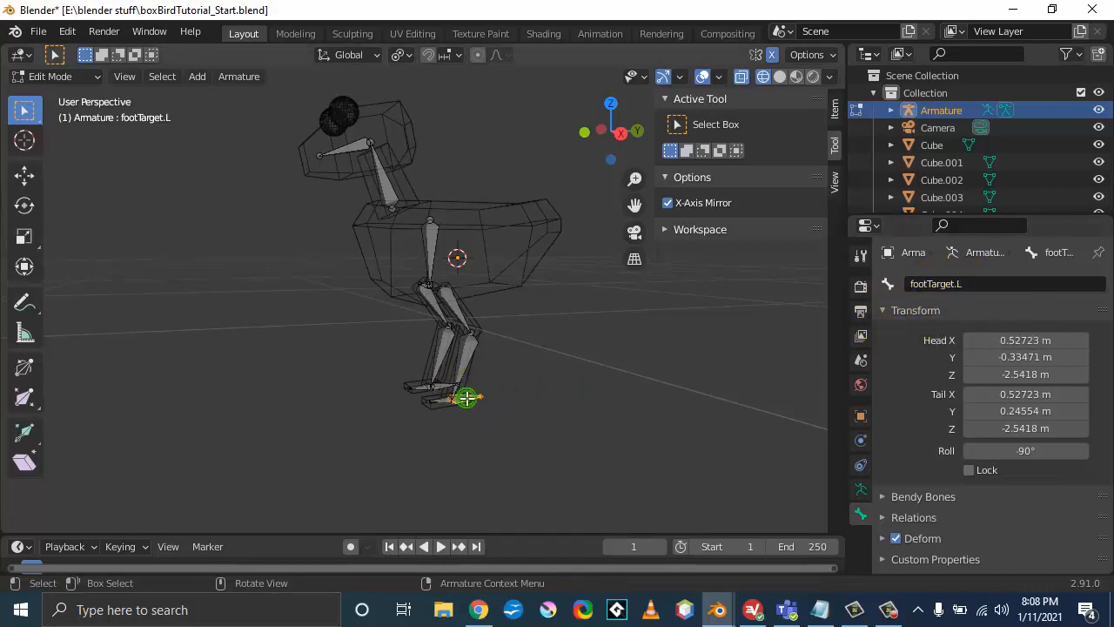
left_click(448, 391)
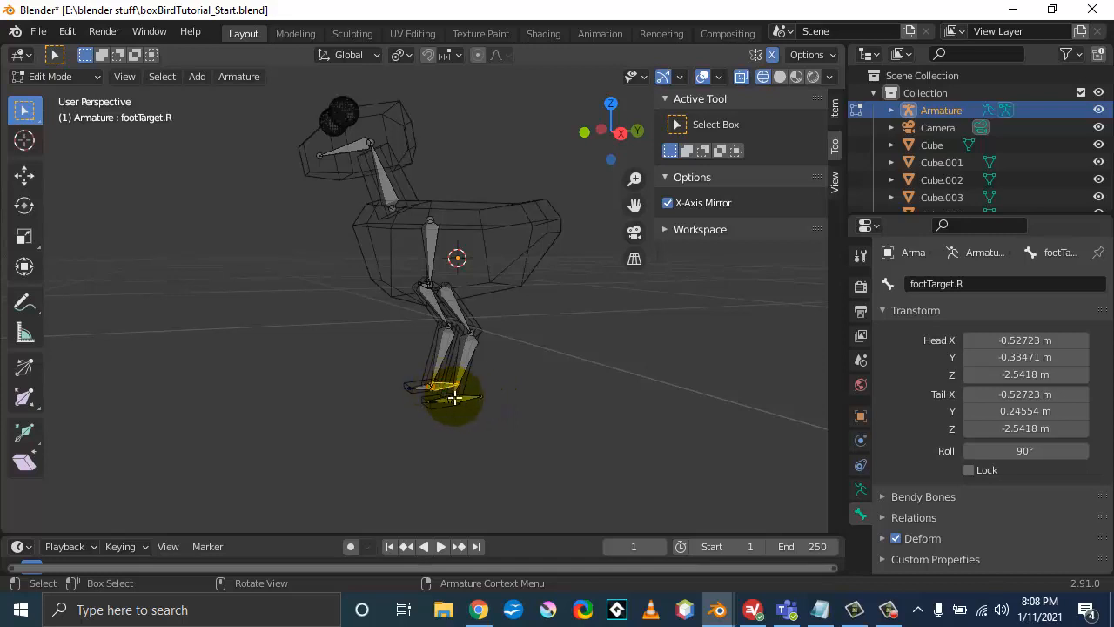
left_click(468, 398)
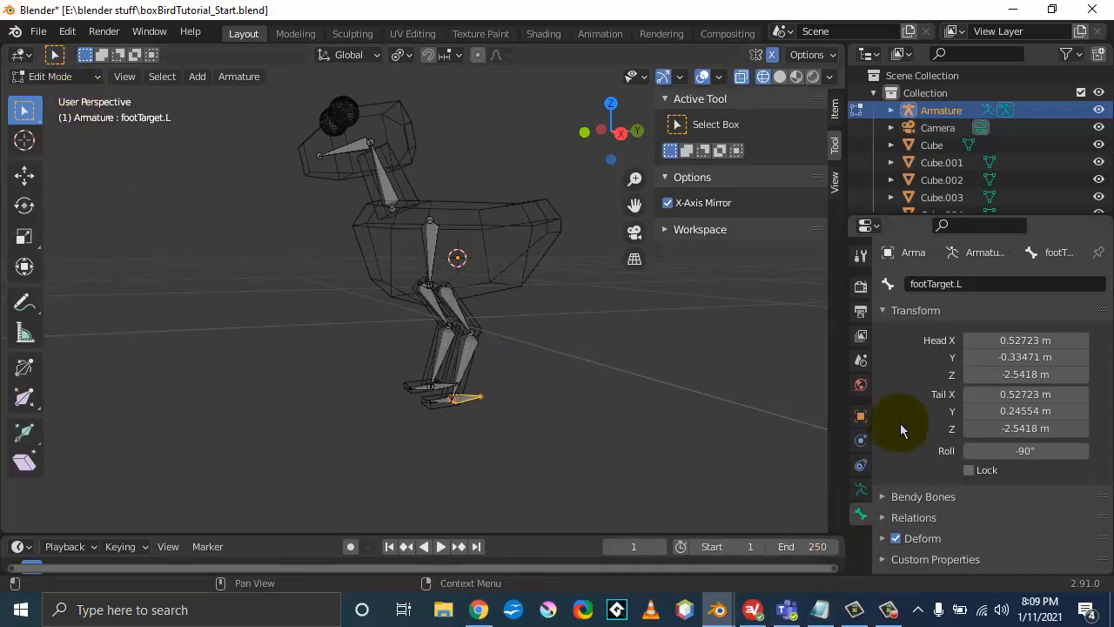
left_click(890, 309)
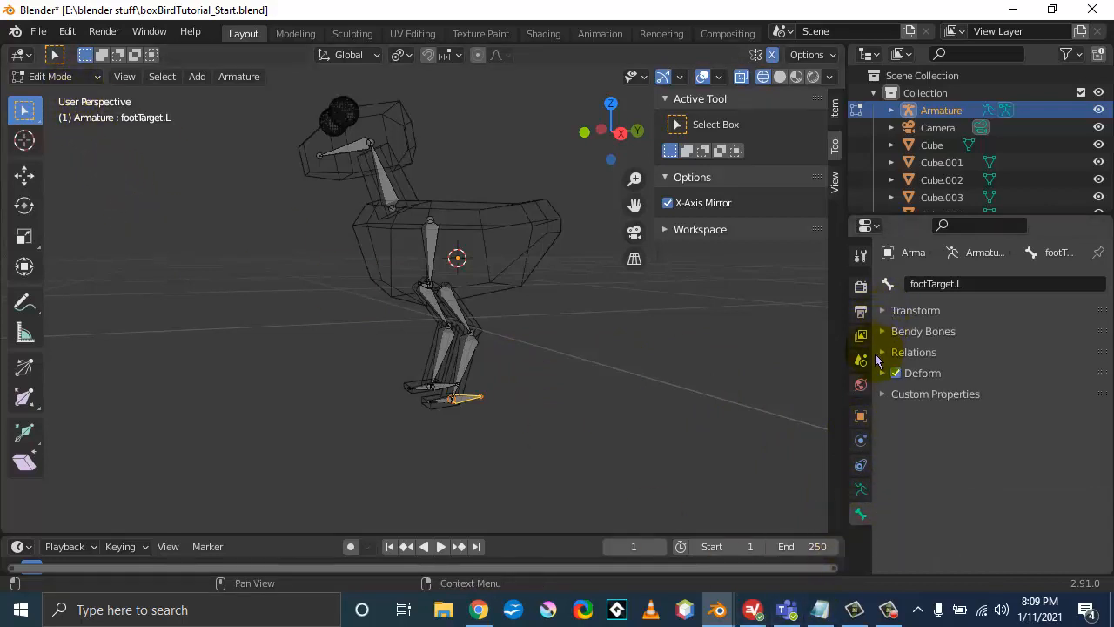
left_click(882, 353)
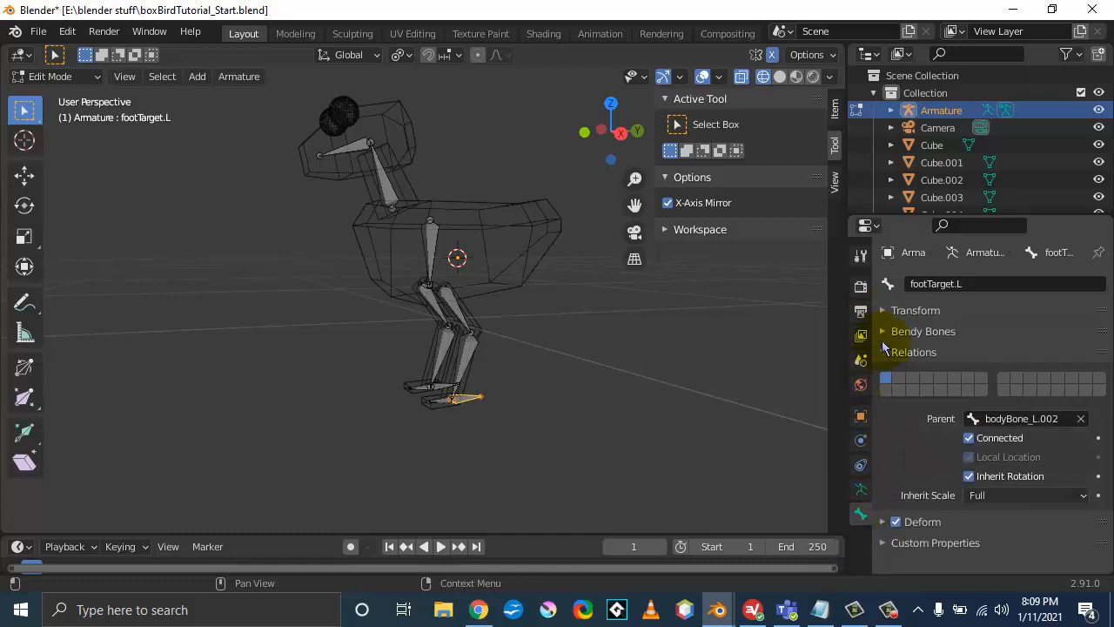
left_click(1080, 420)
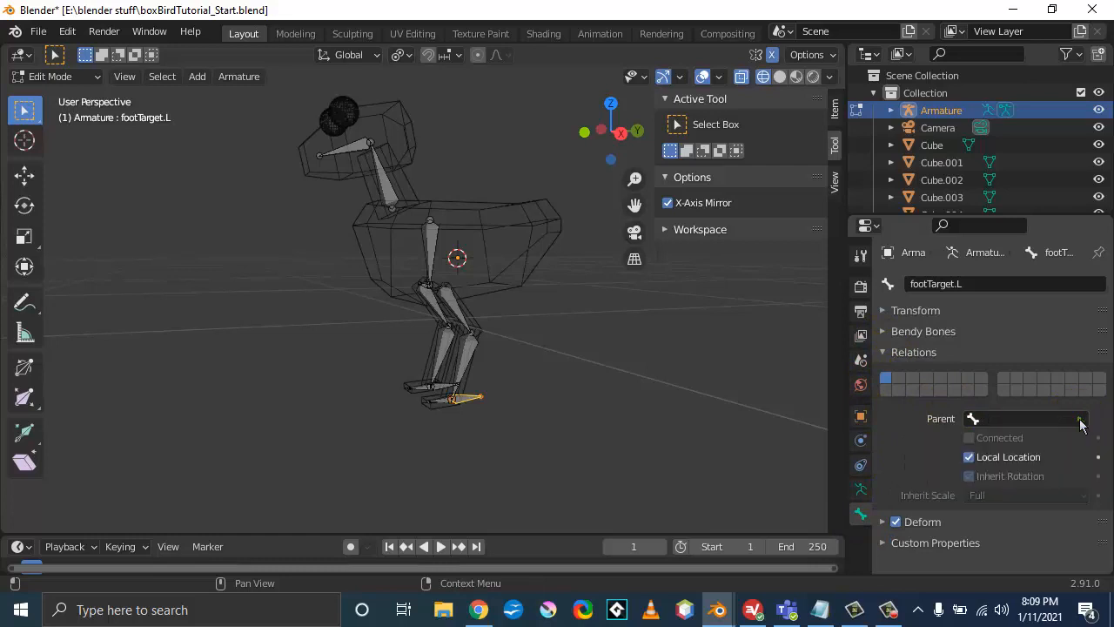
Step: Clear the parent of the footTarget.R bone so it is detached from the right lower leg
left_click(437, 387)
left_click(435, 386)
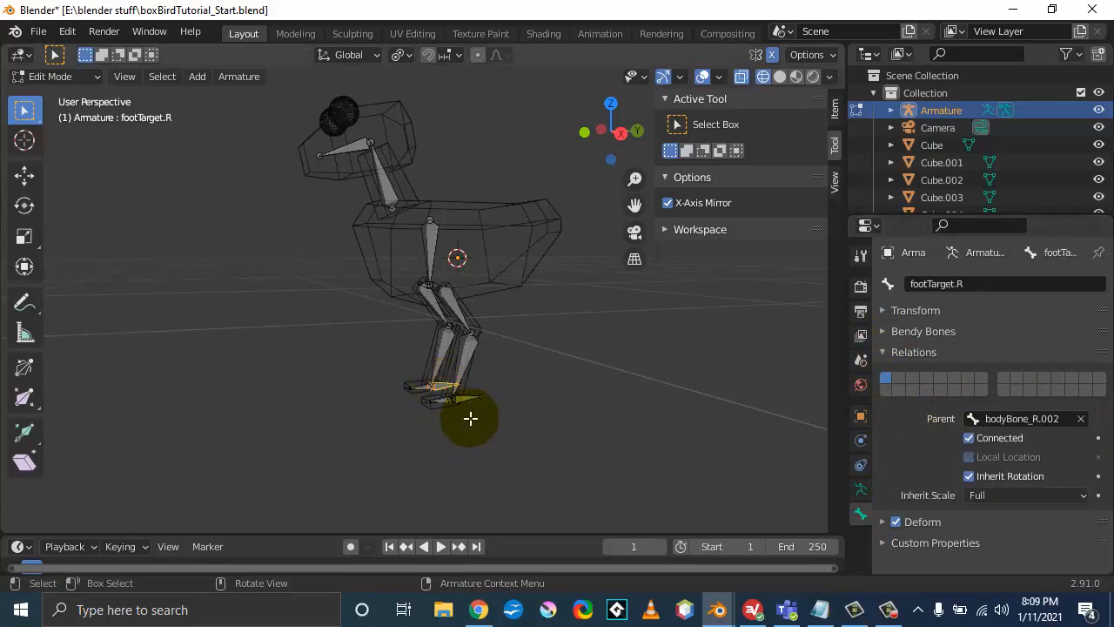
left_click(1081, 421)
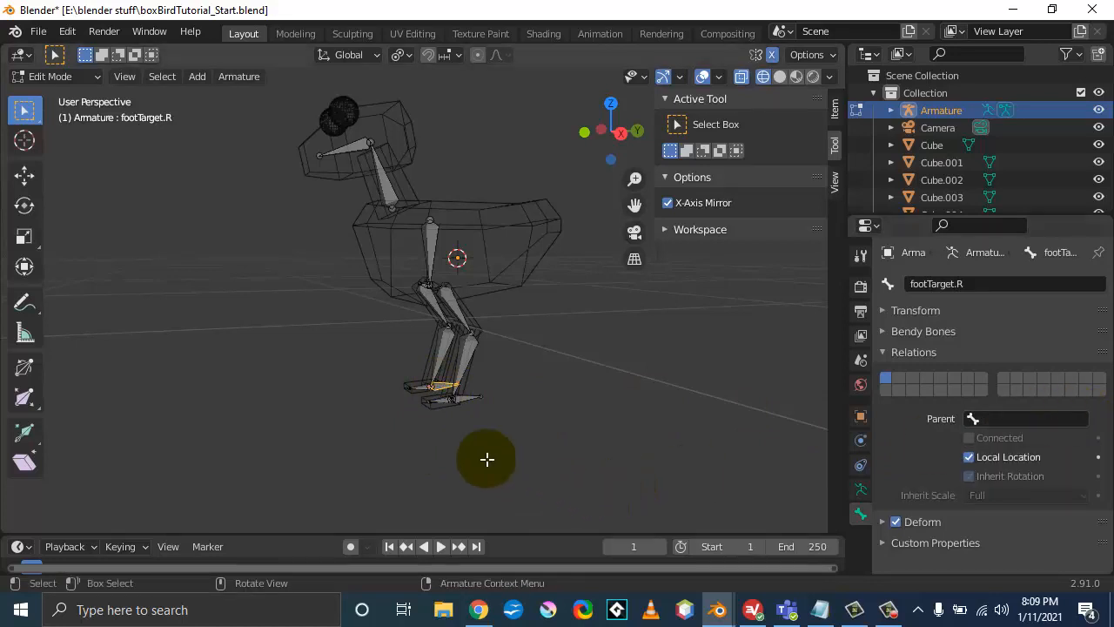
Step: Turn off Inherit Rotation for the right and left foot bones, bodyBone_R.003 and bodyBone_L.003
scroll(488, 458, "up", 3)
middle_click_drag(521, 480, 495, 386)
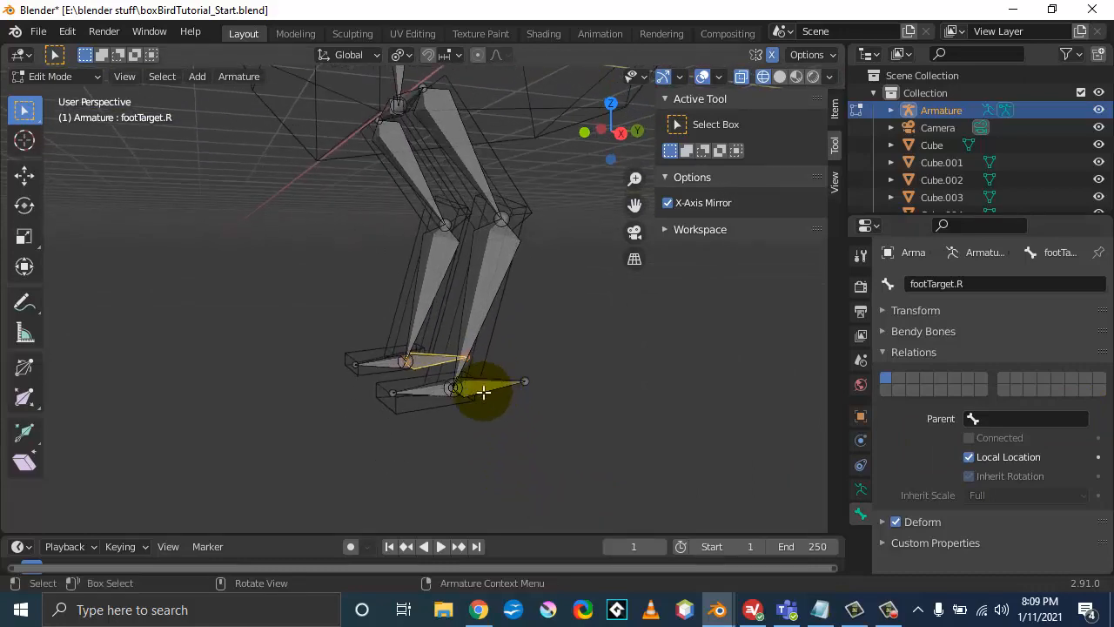
left_click(385, 363)
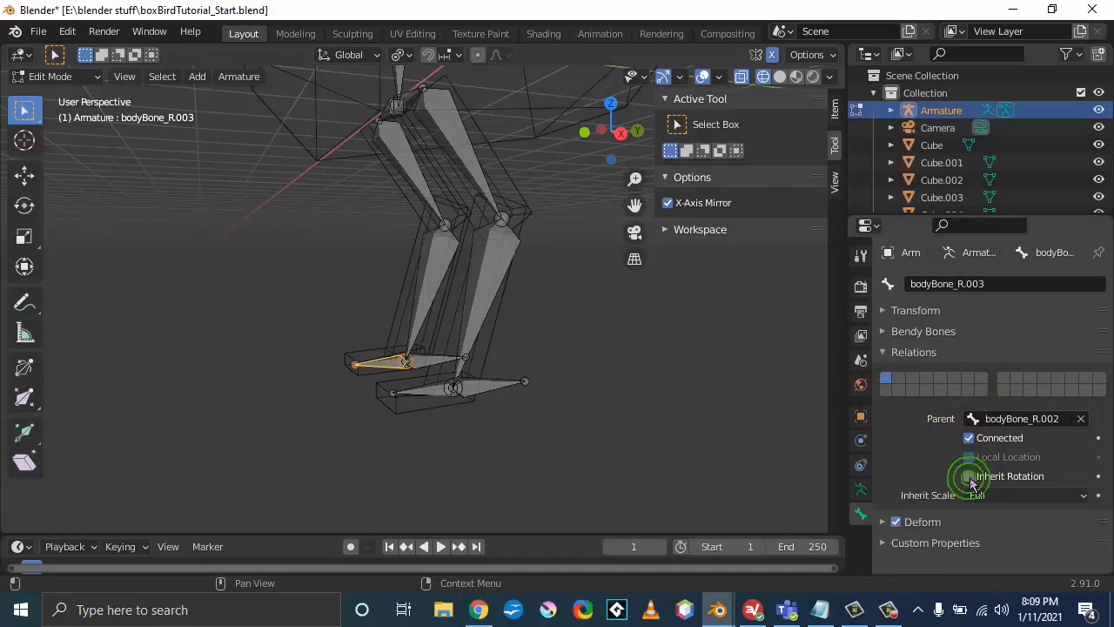
left_click(427, 391)
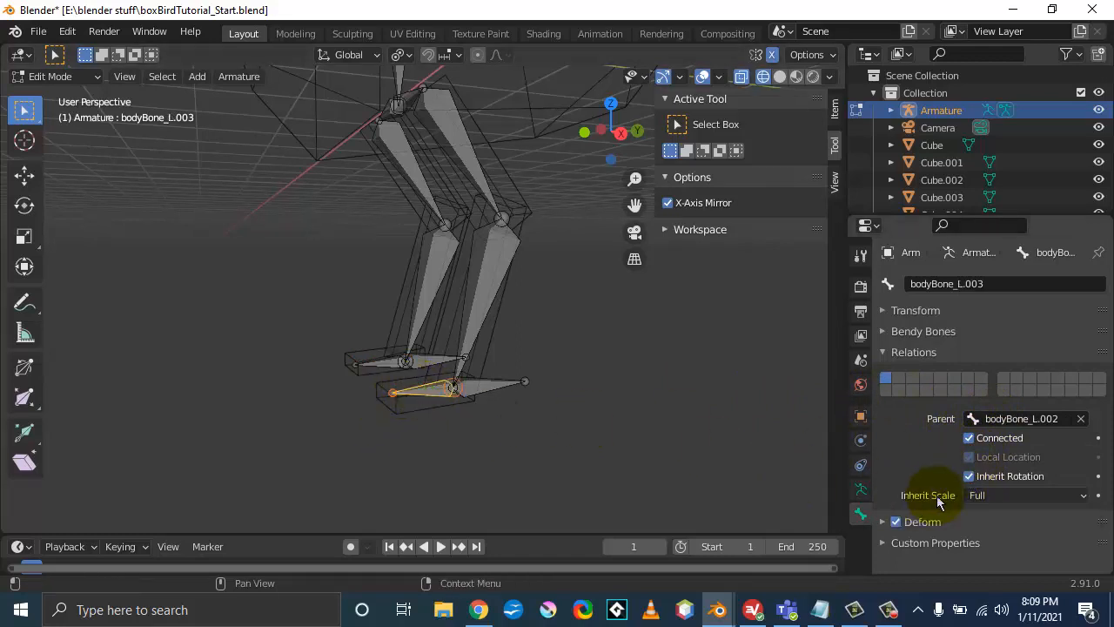
left_click(969, 477)
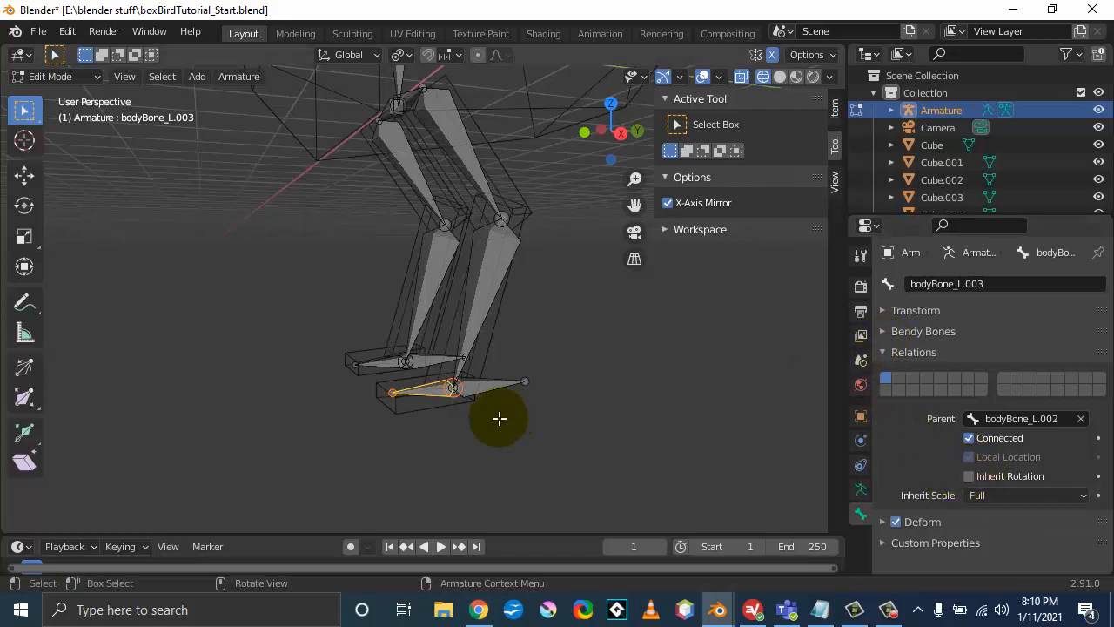
Step: Rename the left lower leg bone, between the knee and ankle, as lowerLeg.L
left_click(479, 309)
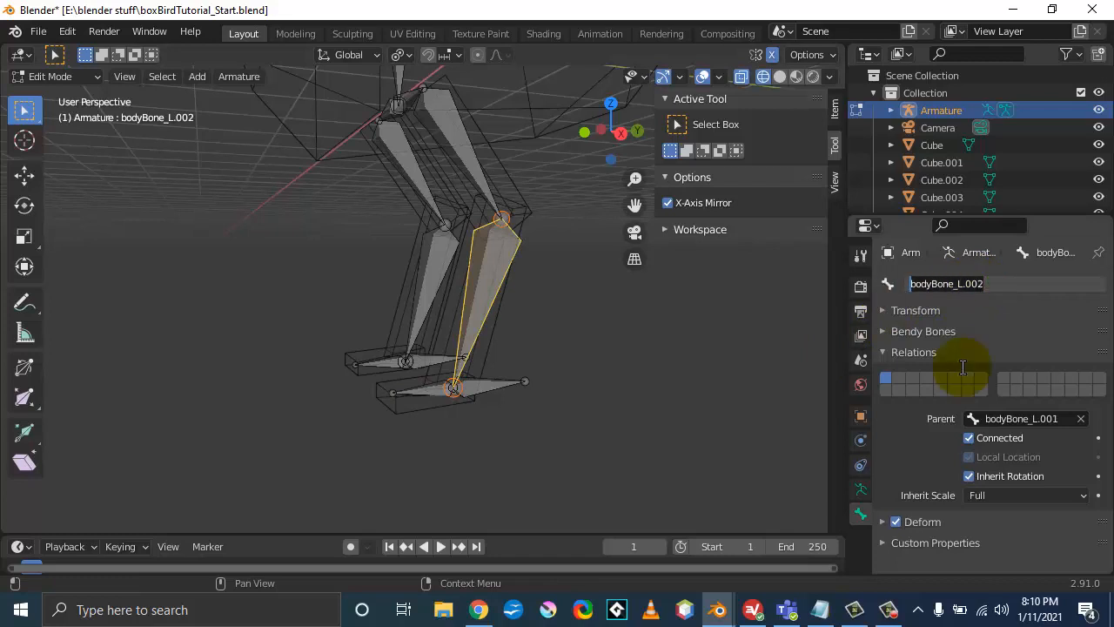
type("low")
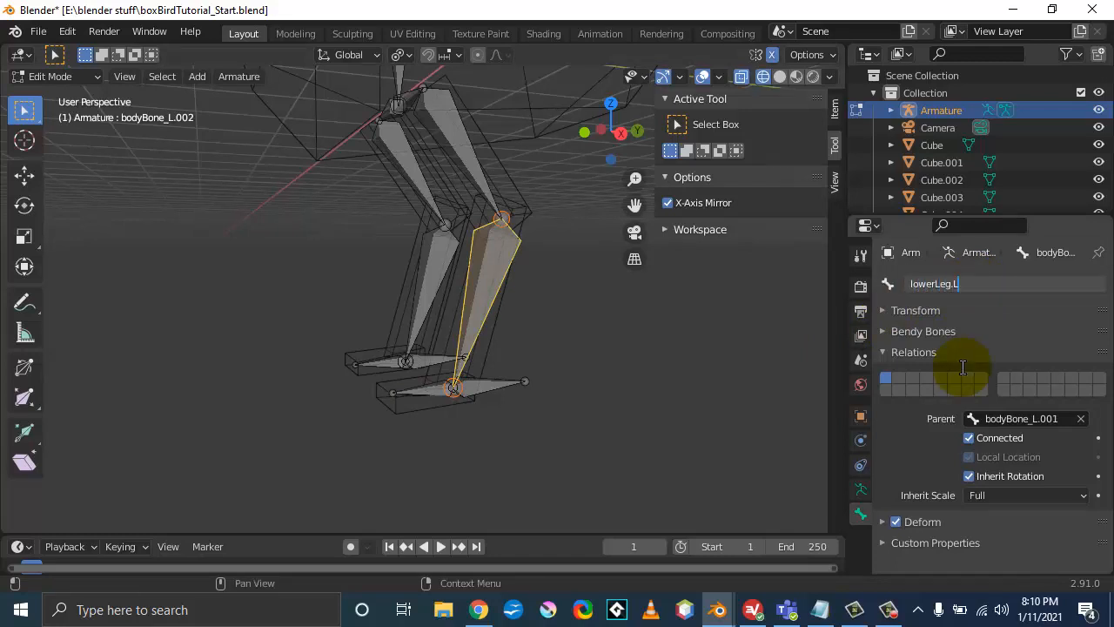
type("erLeg.L")
key("Return")
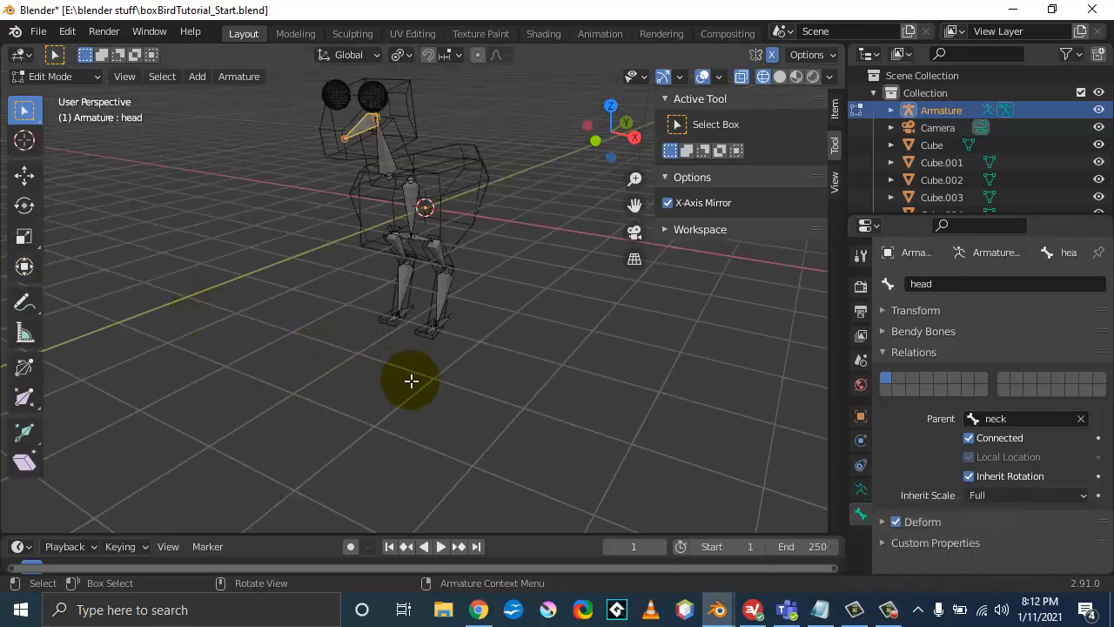
Step: Select the lowerLeg.L bone and switch the armature to Pose Mode
scroll(470, 379, "up", 3)
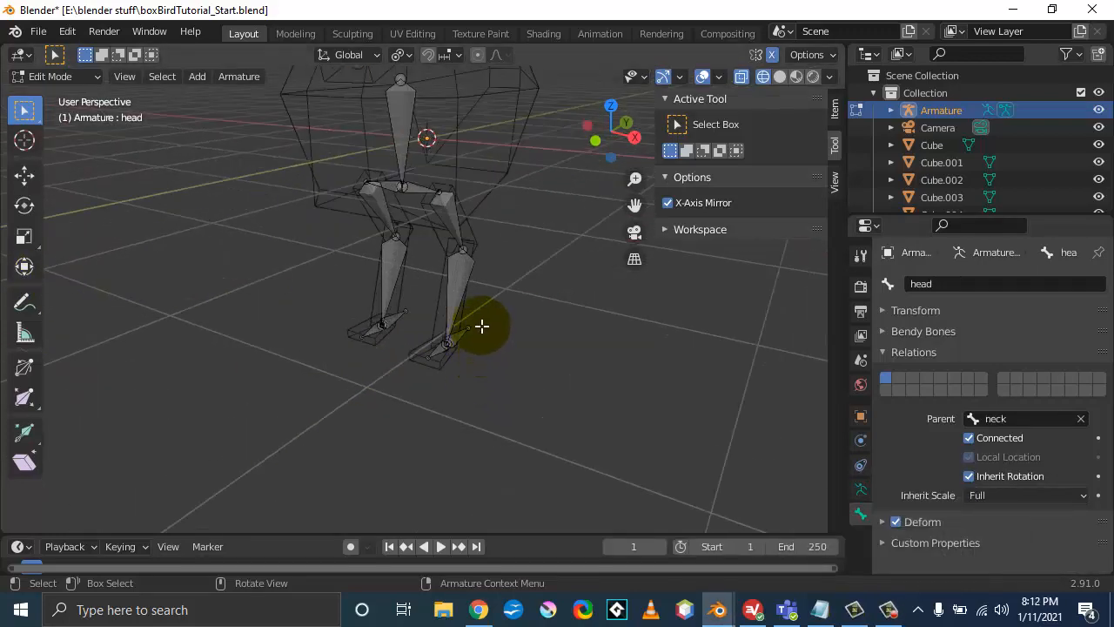
middle_click_drag(482, 326, 526, 384)
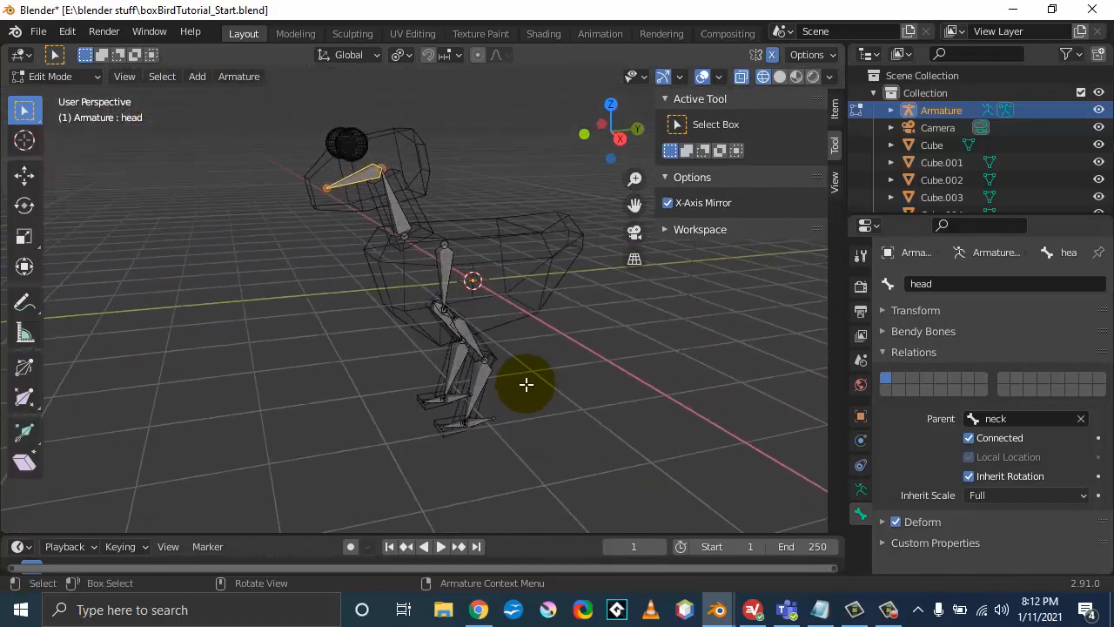
middle_click_drag(542, 427, 588, 398)
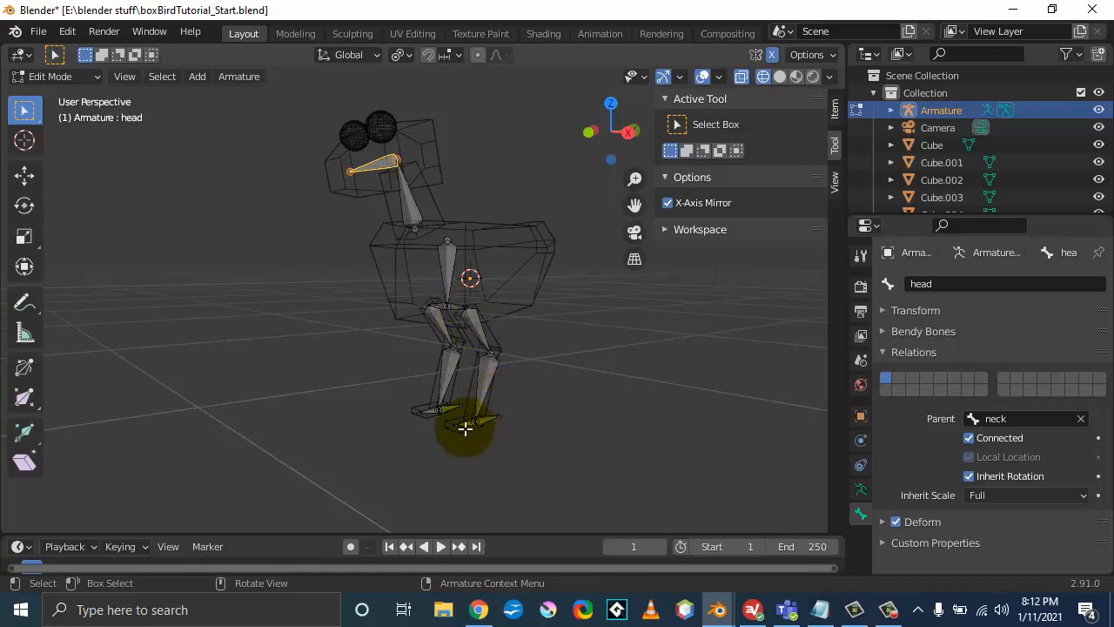
left_click(482, 383)
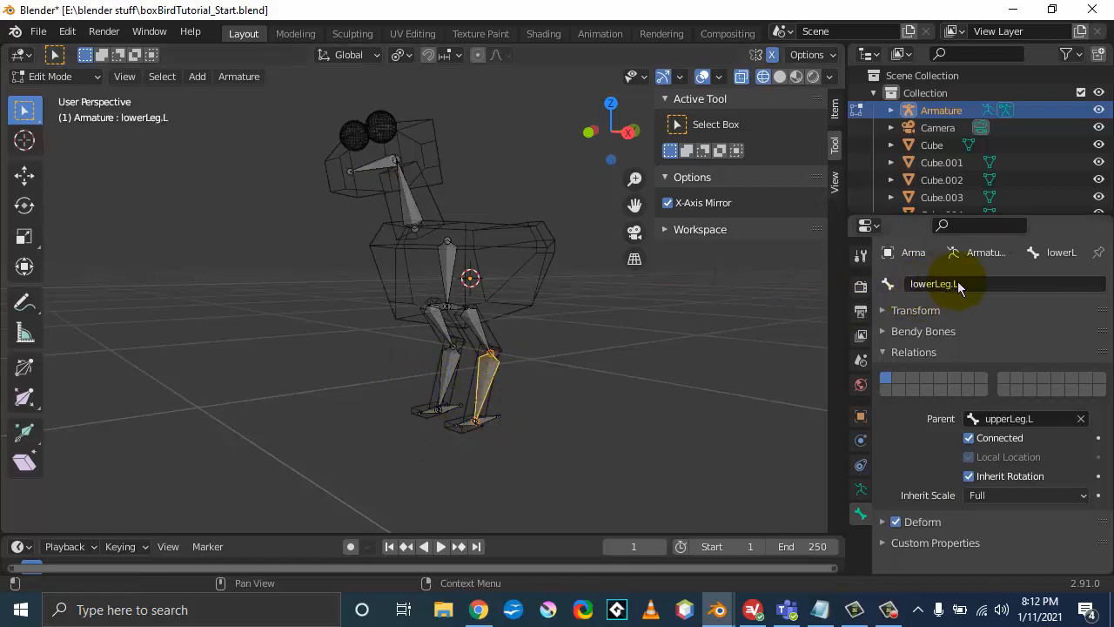
left_click(42, 78)
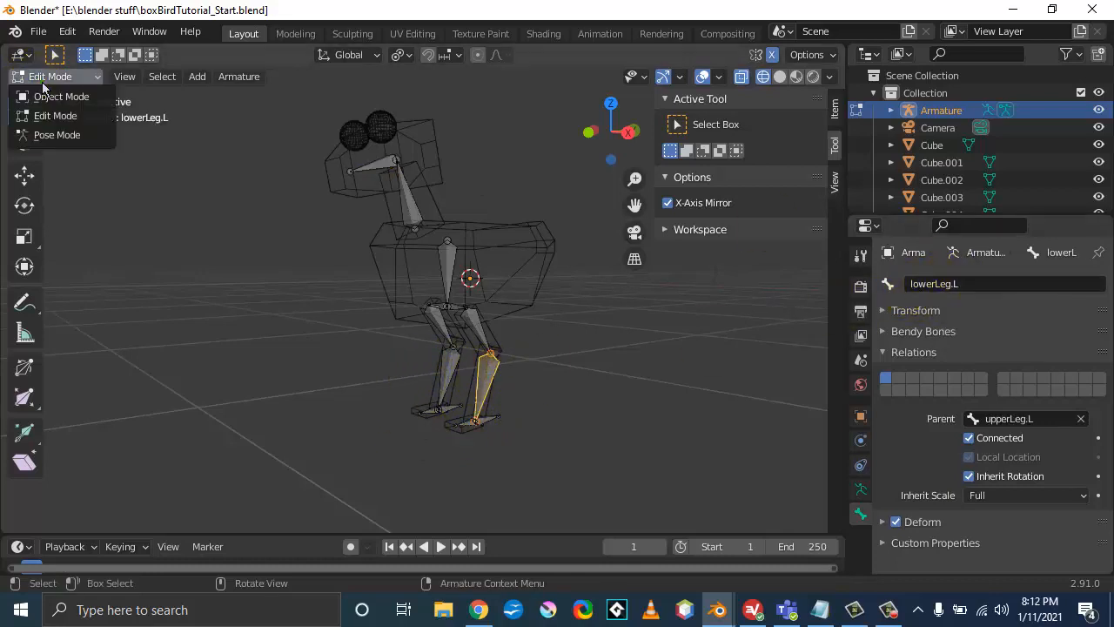
left_click(58, 137)
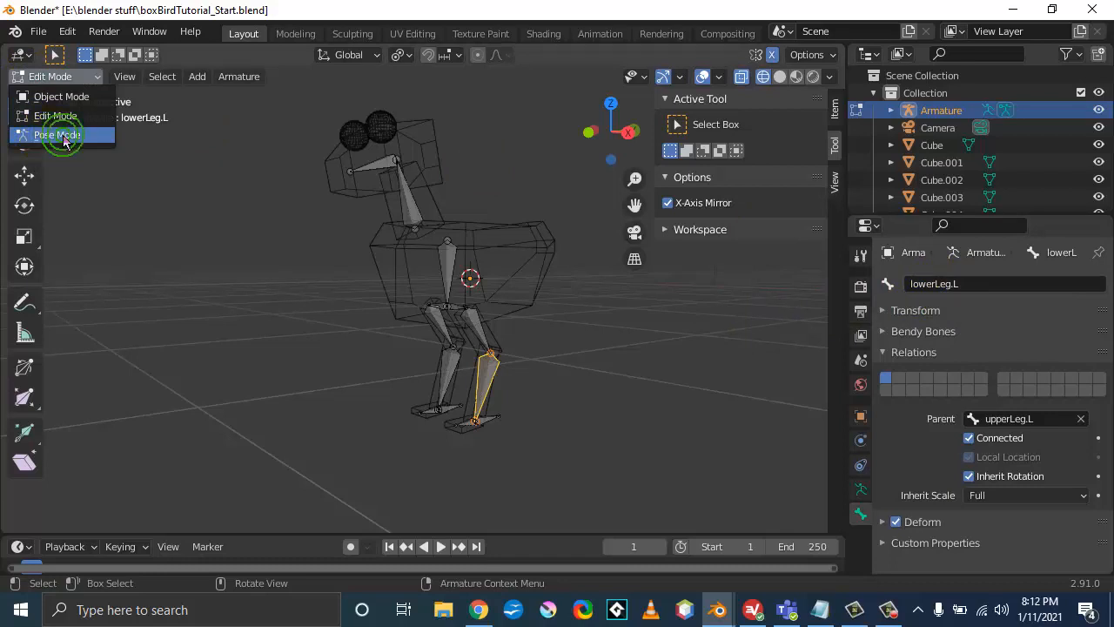
Step: Add an Inverse Kinematics bone constraint to lowerLeg.L
scroll(445, 398, "up", 2)
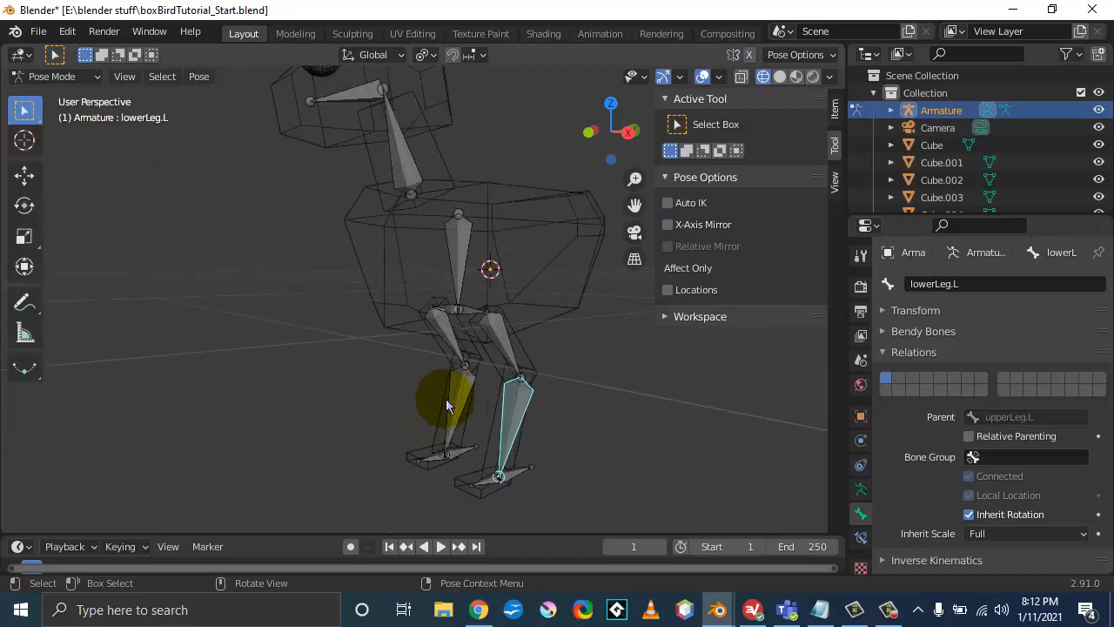
left_click(860, 542)
left_click(925, 287)
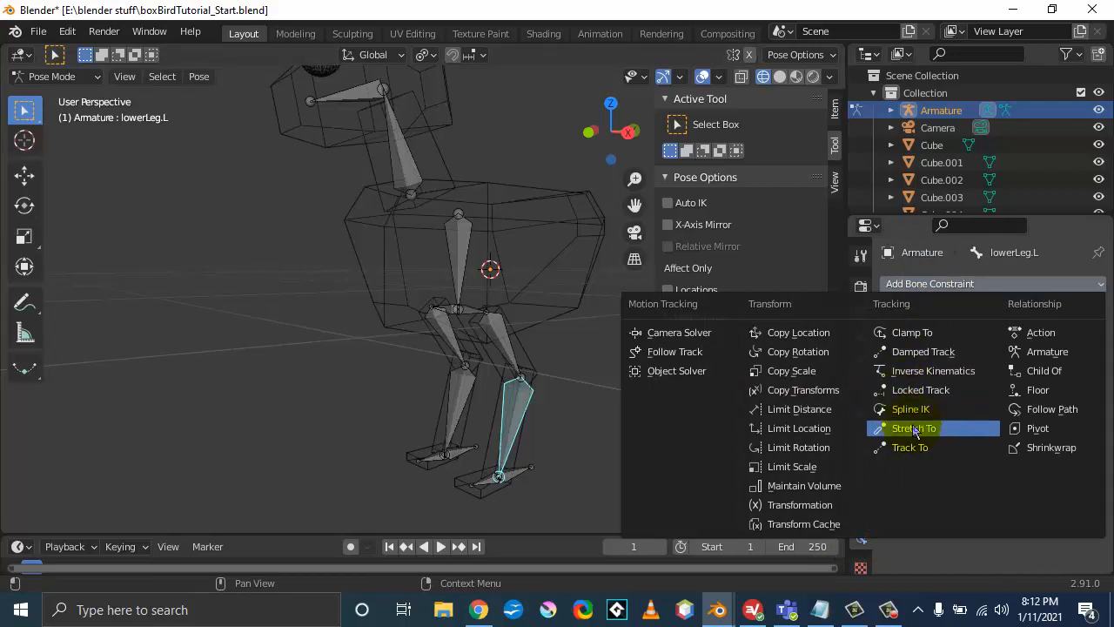
left_click(943, 375)
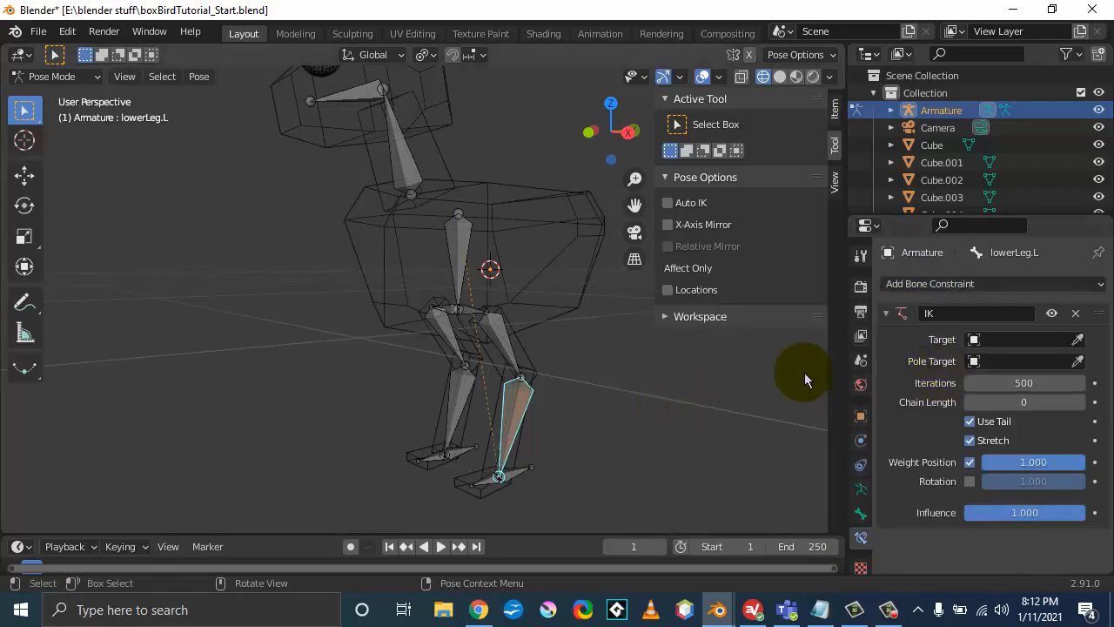
Step: Set the IK constraint's target to Armature with bone footTarget.L, and its chain length to 2
left_click(977, 341)
left_click(973, 365)
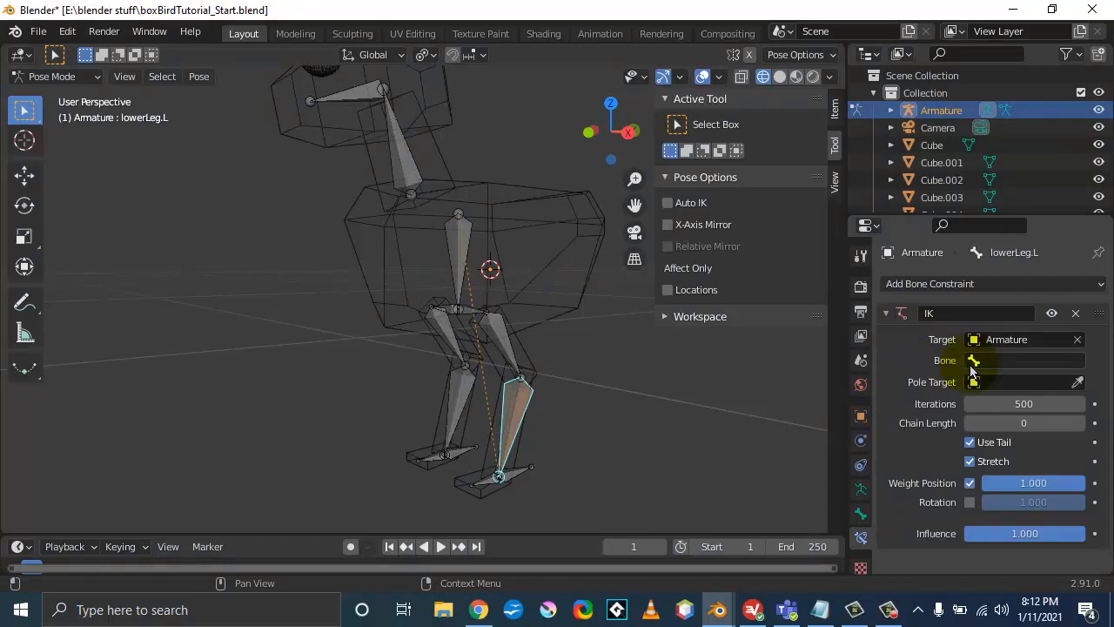
left_click(973, 362)
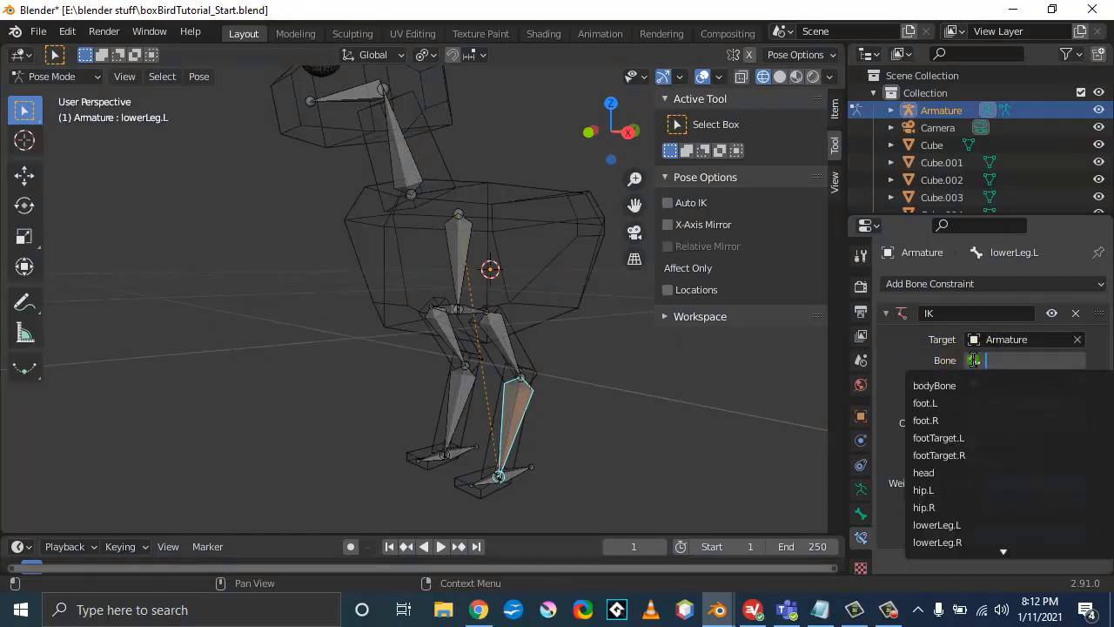
left_click(943, 437)
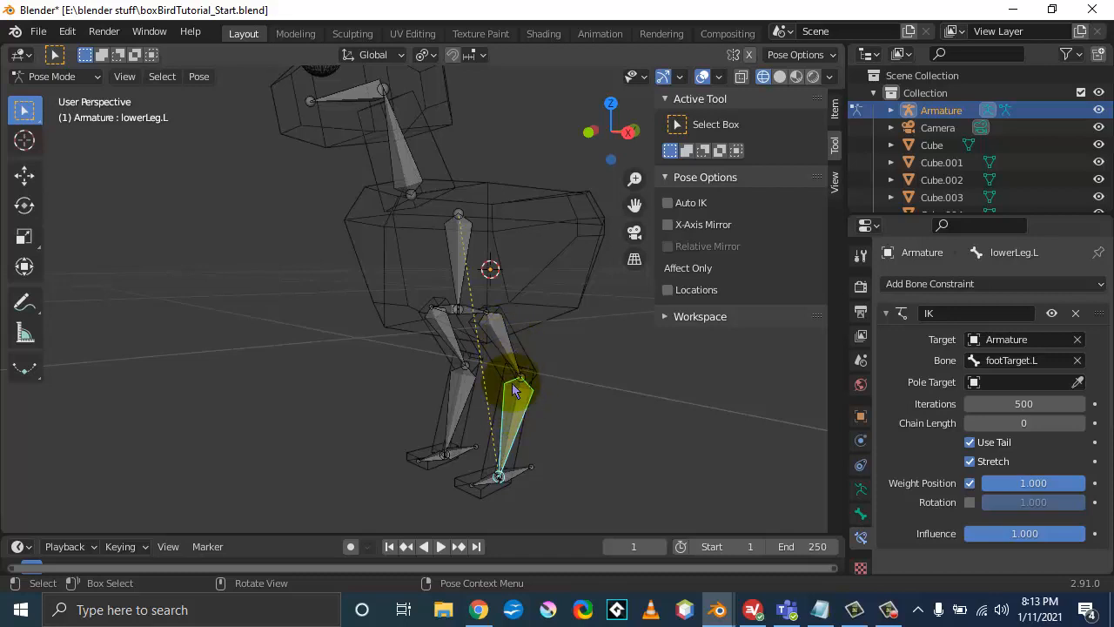
left_click(1081, 423)
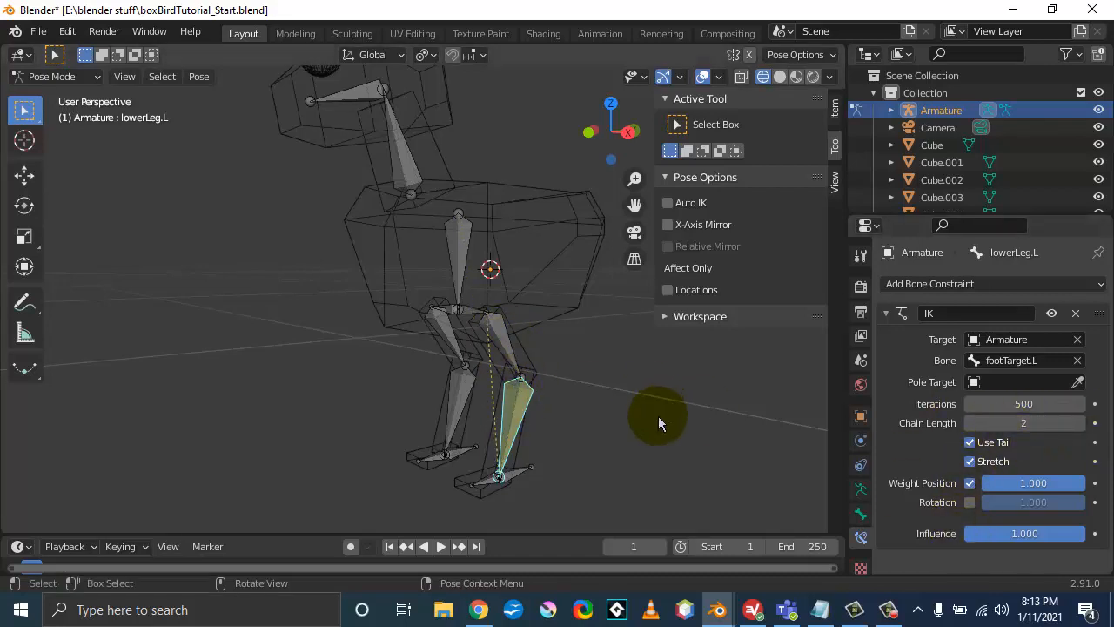
Step: Test the left leg's IK by moving footTarget.L up about 0.5 m along global Z, checking the bend from the front and side
left_click(611, 440)
middle_click_drag(645, 435, 531, 447)
left_click(503, 447)
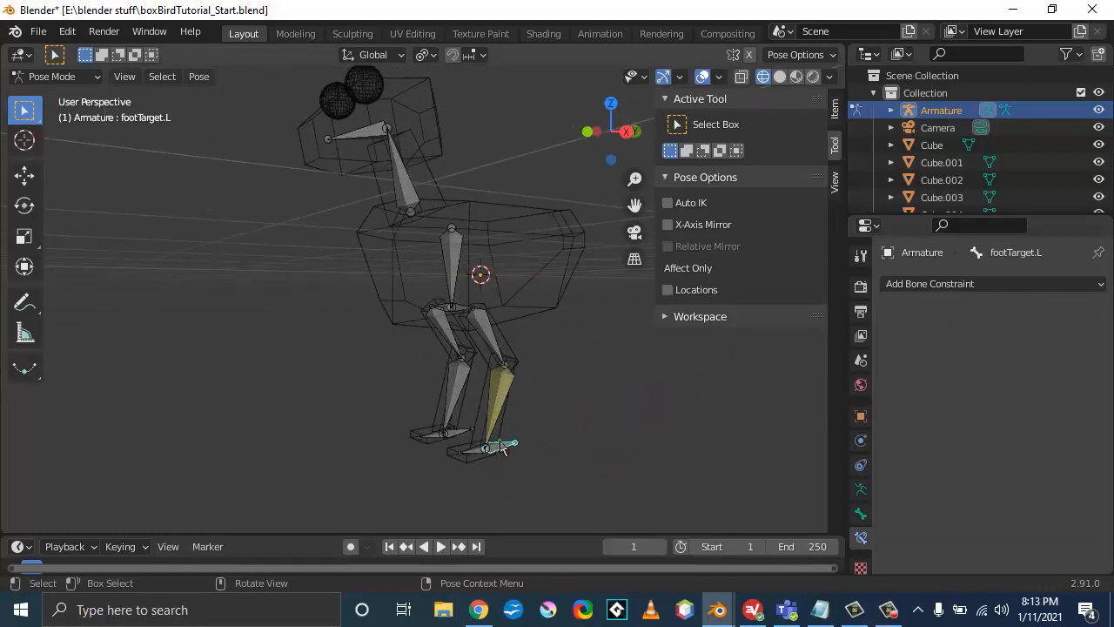
key("g")
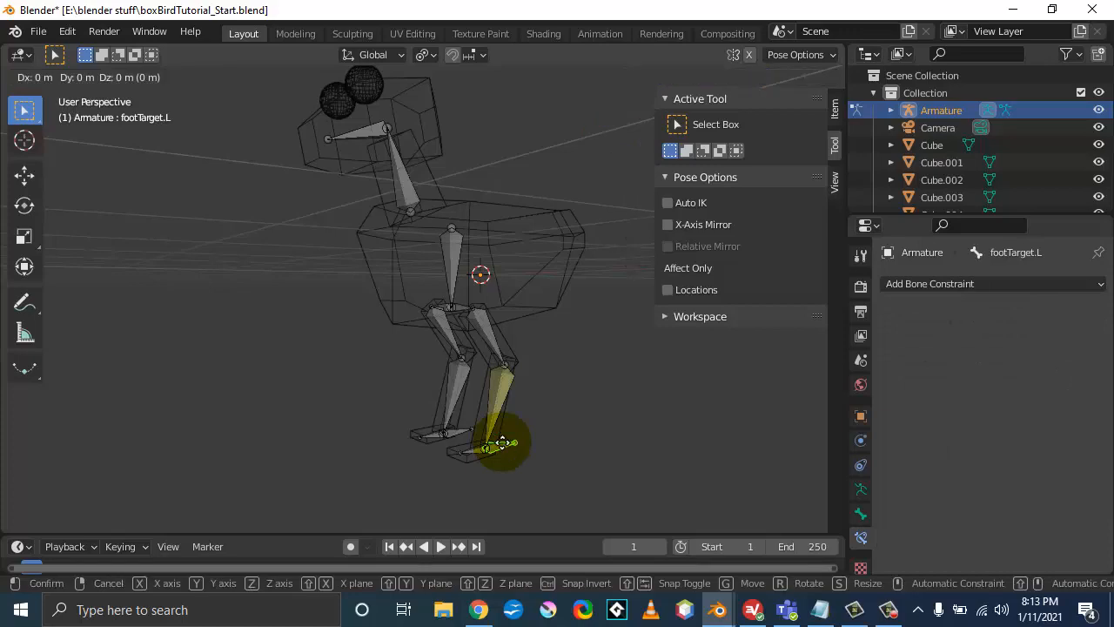
key("z")
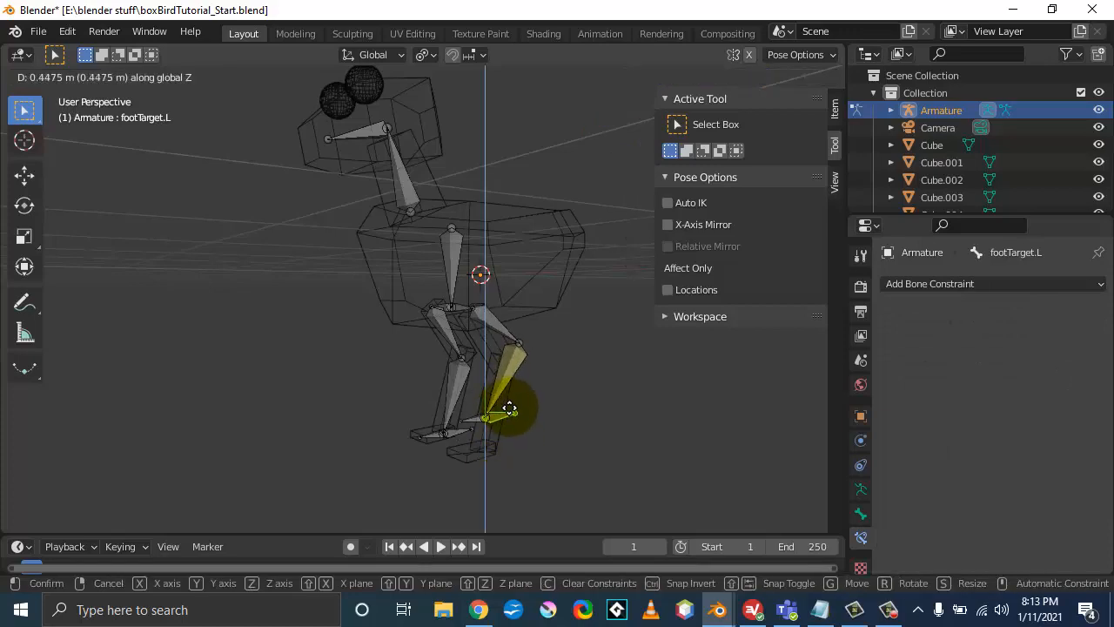
left_click(504, 401)
middle_click_drag(383, 423, 469, 443)
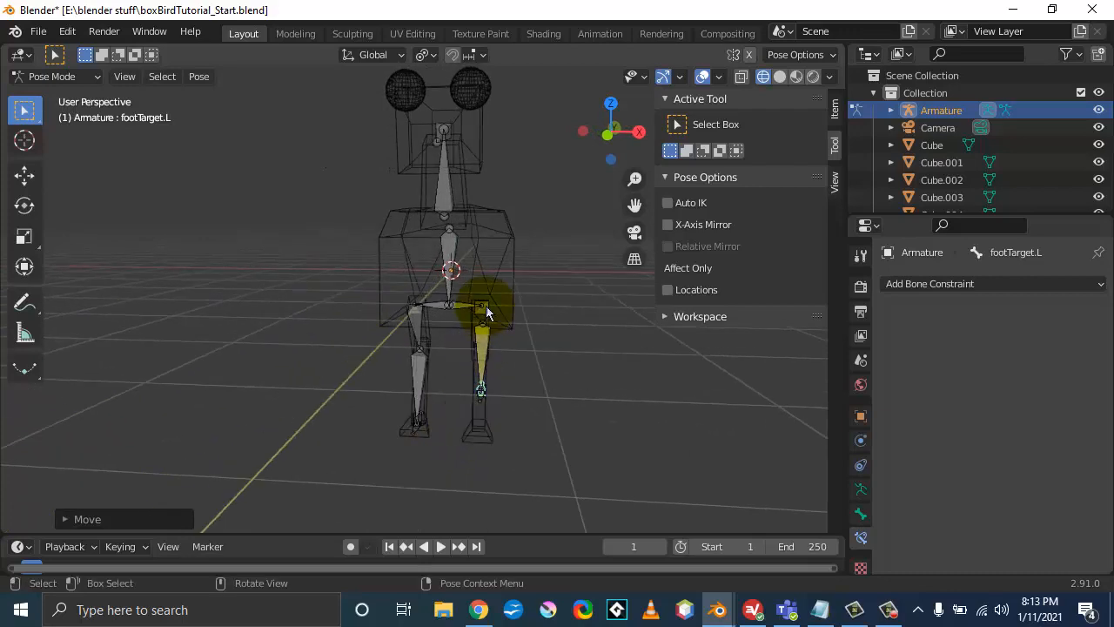
middle_click_drag(385, 323, 405, 320)
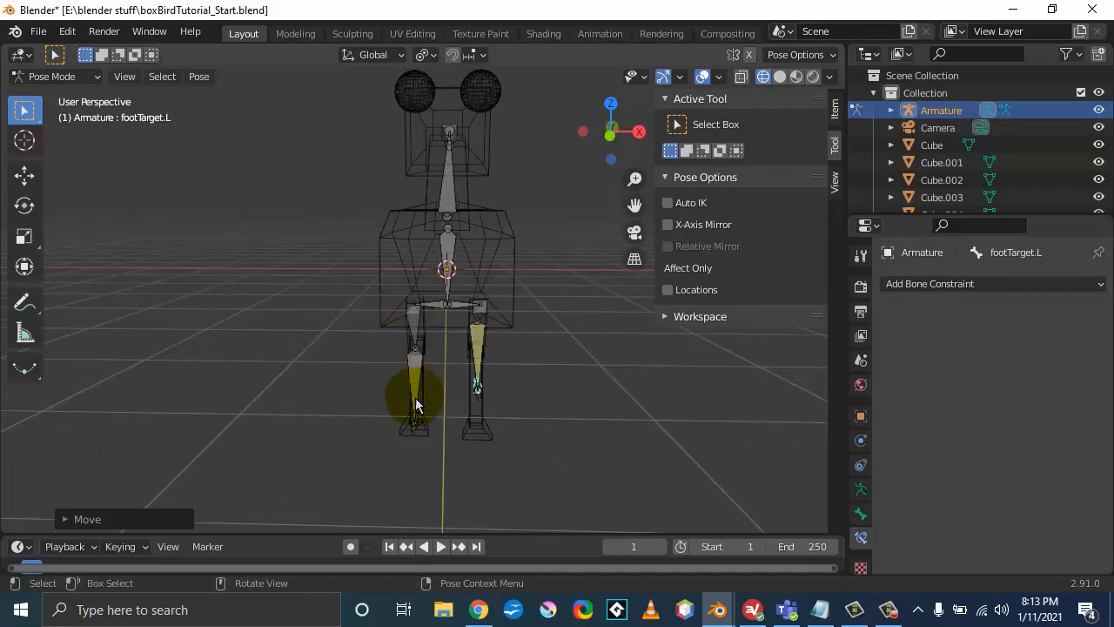
middle_click_drag(547, 372, 483, 356)
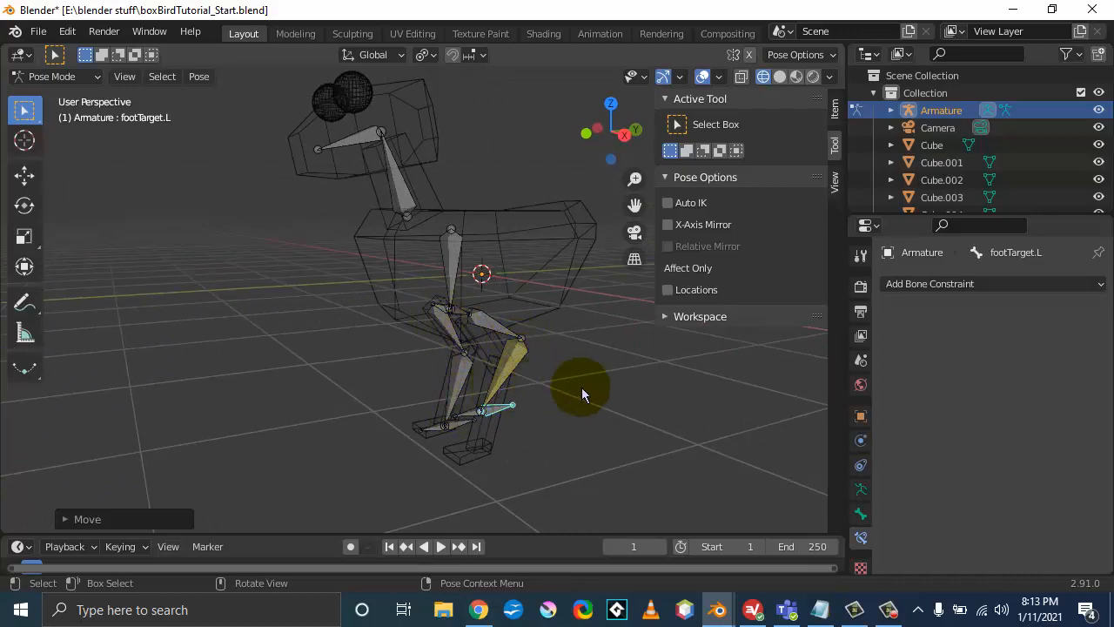
middle_click_drag(581, 387, 541, 390)
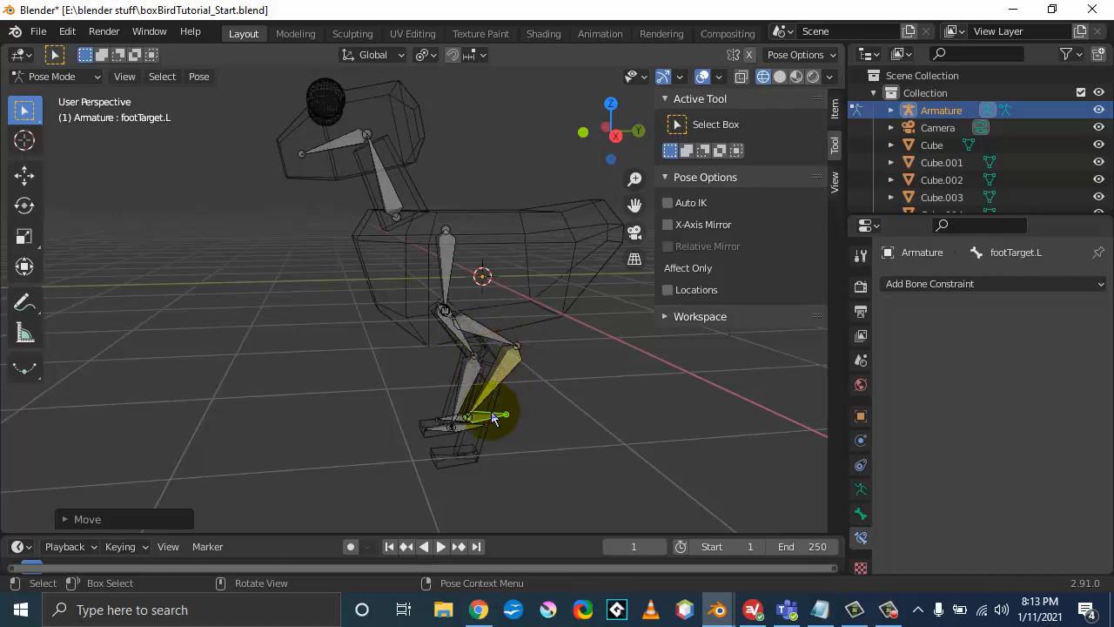
Step: Clear the pose location of footTarget.L to return the left leg to its rest position
middle_click_drag(498, 412, 554, 427)
middle_click_drag(527, 457, 523, 457)
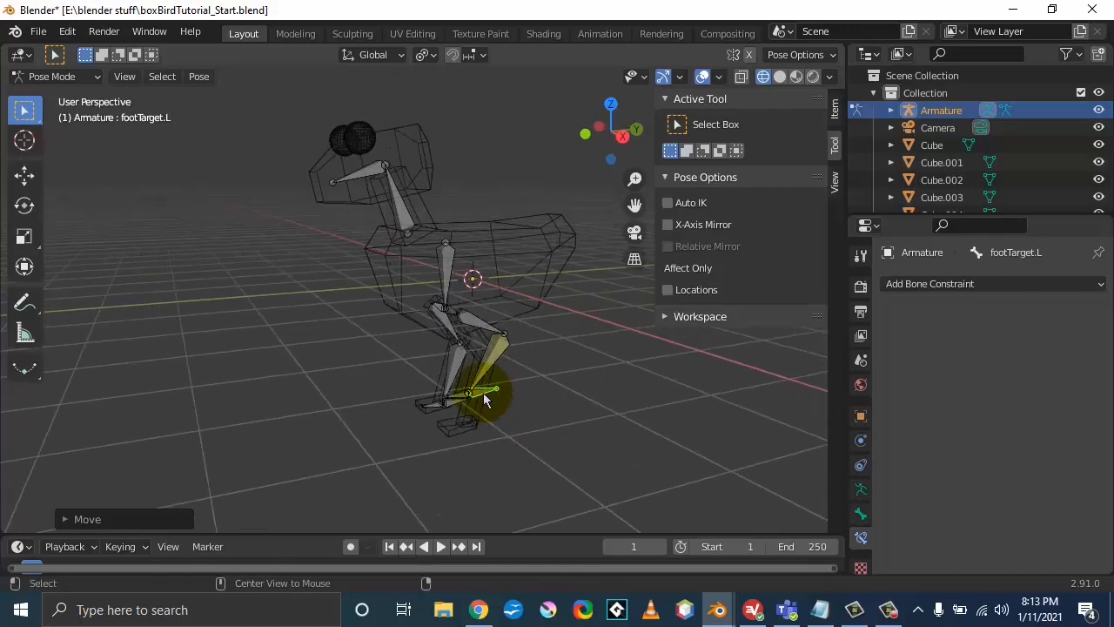
key("alt+g")
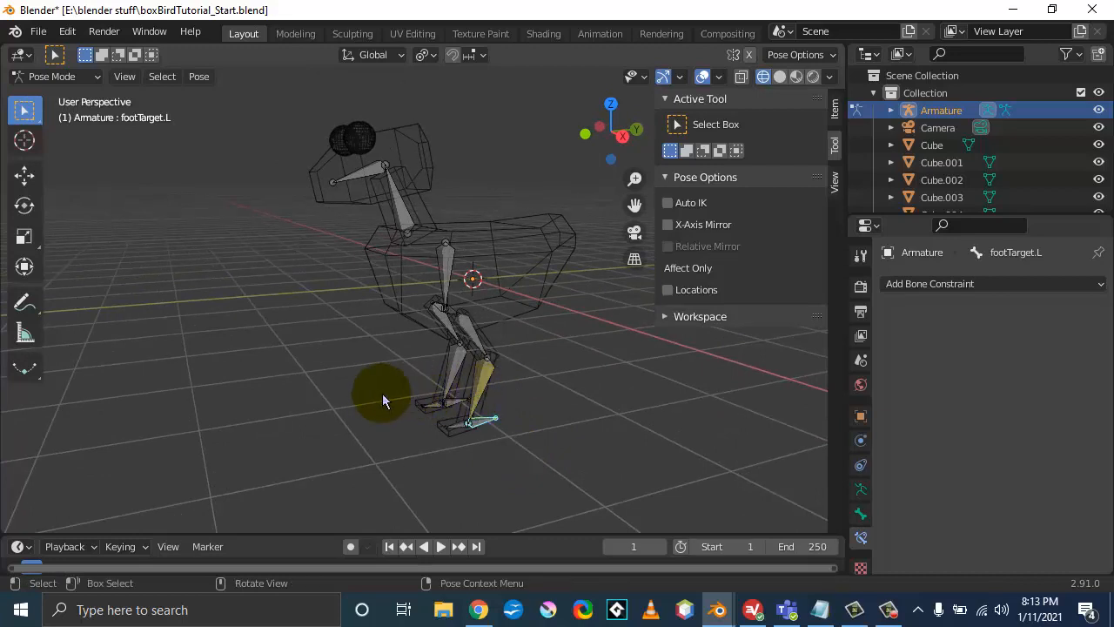
Step: Try moving the footTarget.L bone along global Z
middle_click_drag(382, 395, 375, 391)
left_click(484, 422)
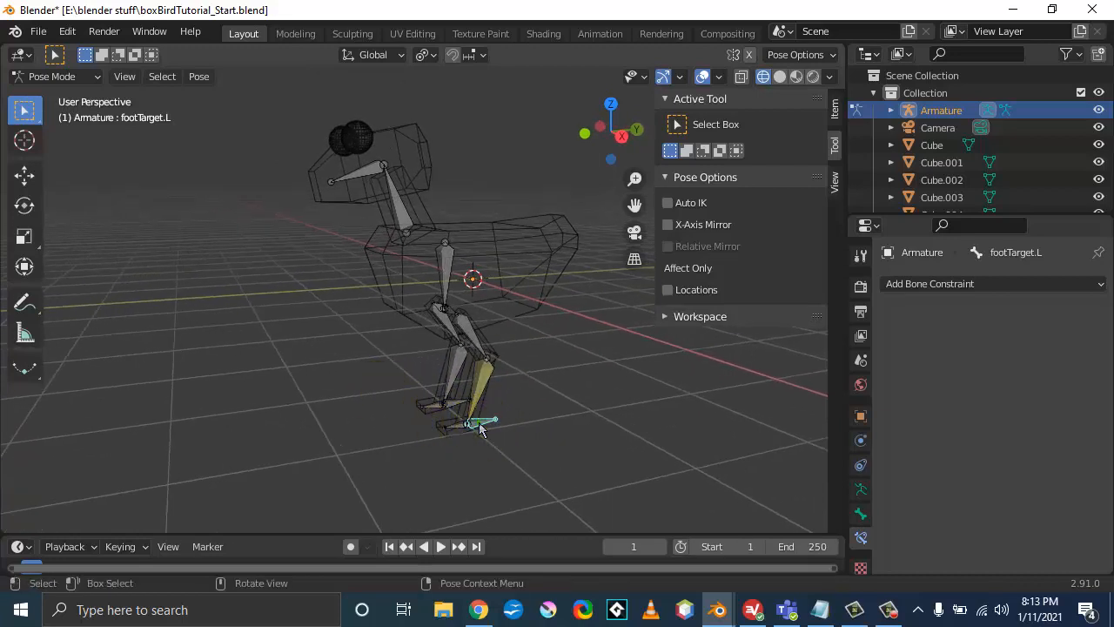
left_click_drag(481, 427, 390, 392)
key("z")
left_click(391, 393)
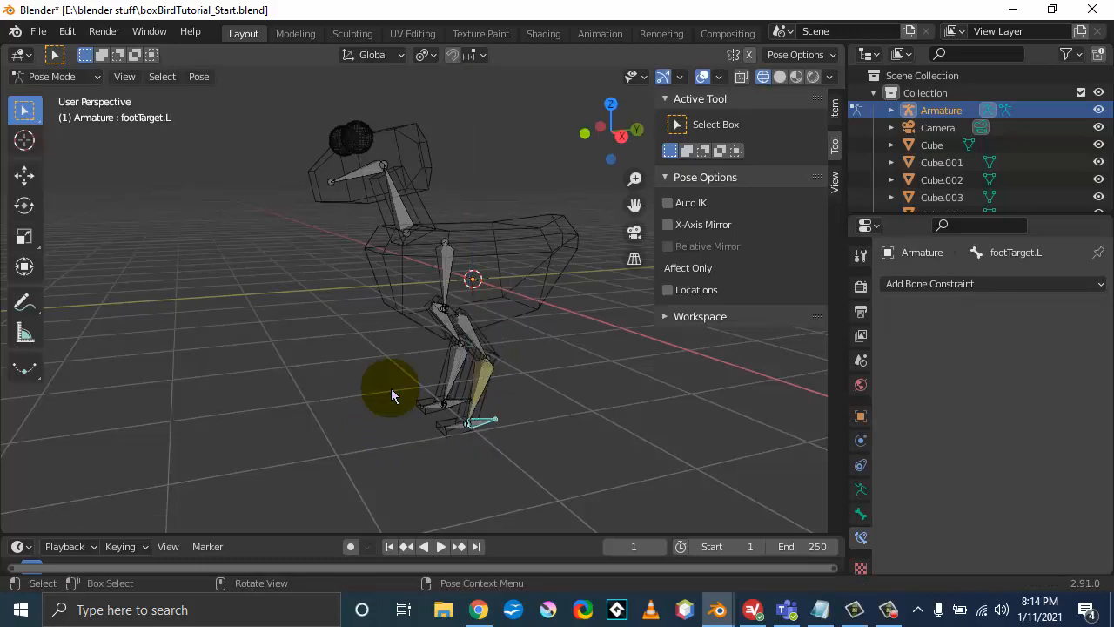
Step: Set up an IK constraint on lowerLeg.R with target Armature, bone footTarget.R and chain length 2
middle_click_drag(391, 396, 443, 374)
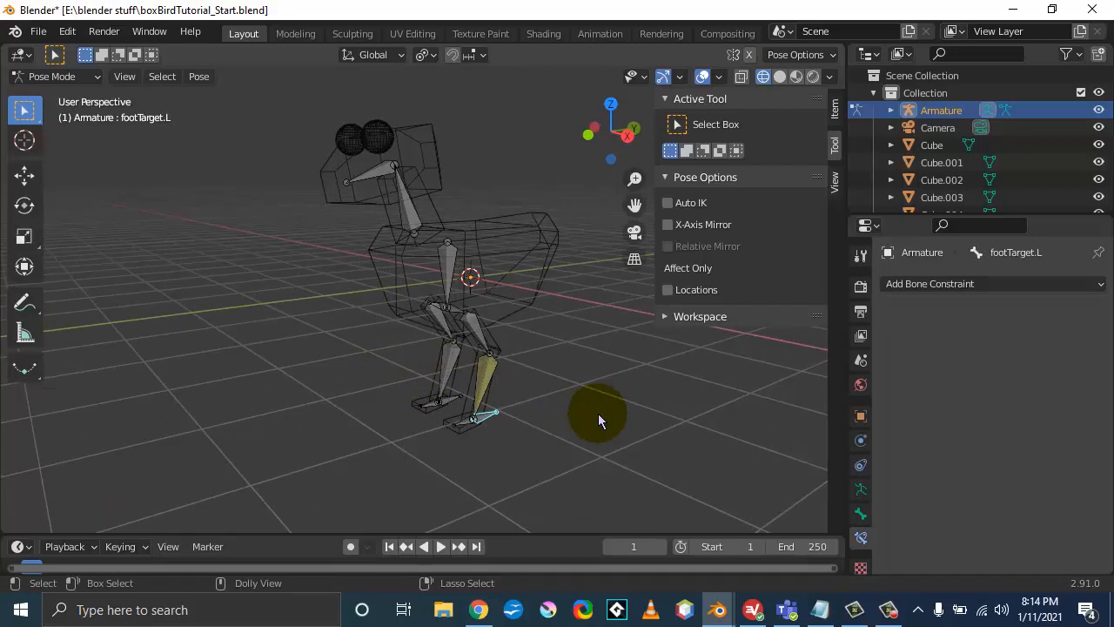
key("ctrl+z")
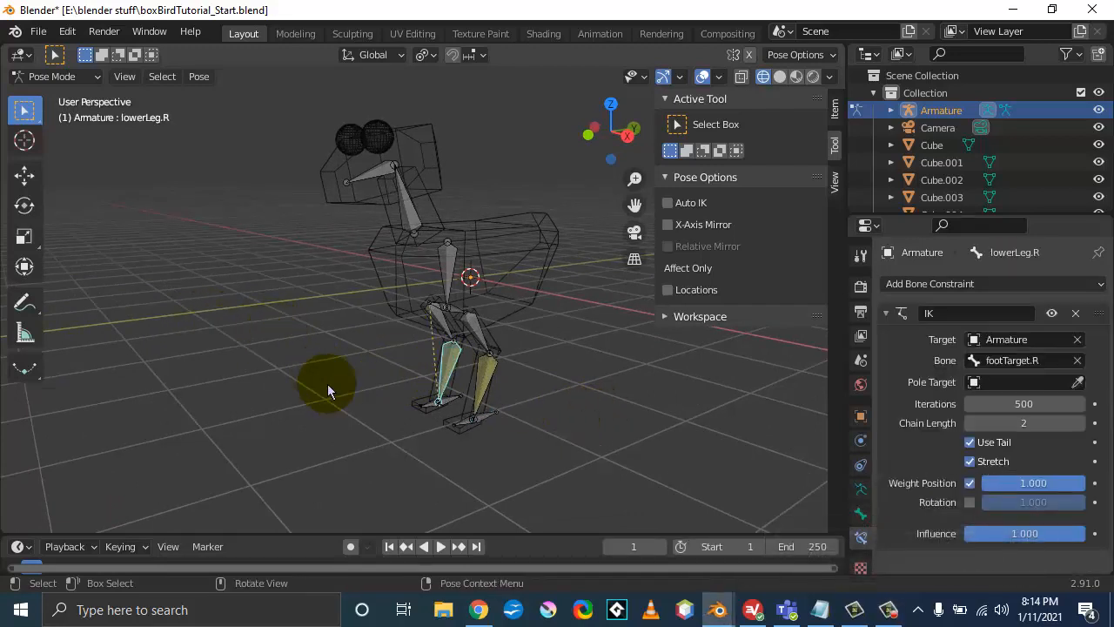
Step: Test both legs' IK by moving footTarget.R and footTarget.L together along global Z and global Y
left_click(450, 401)
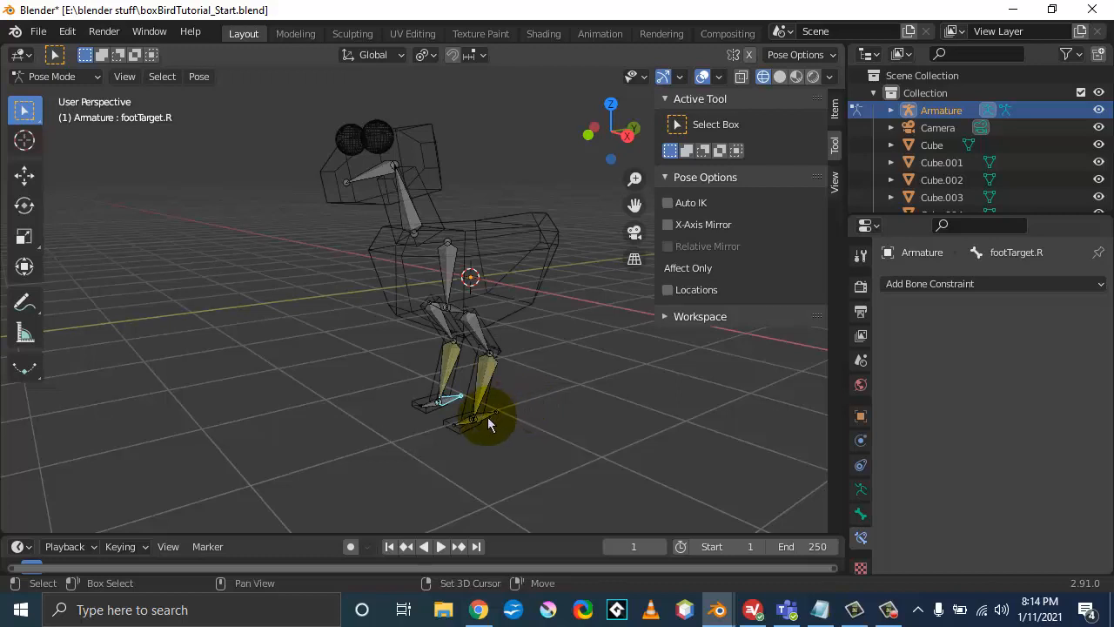
left_click(487, 415)
key("g")
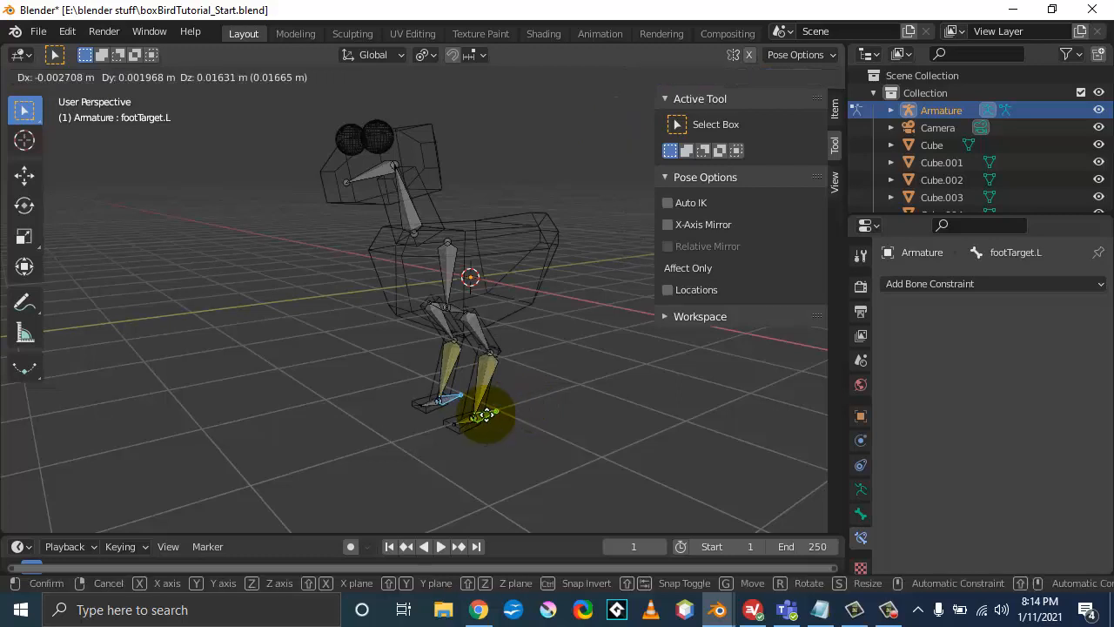
key("z")
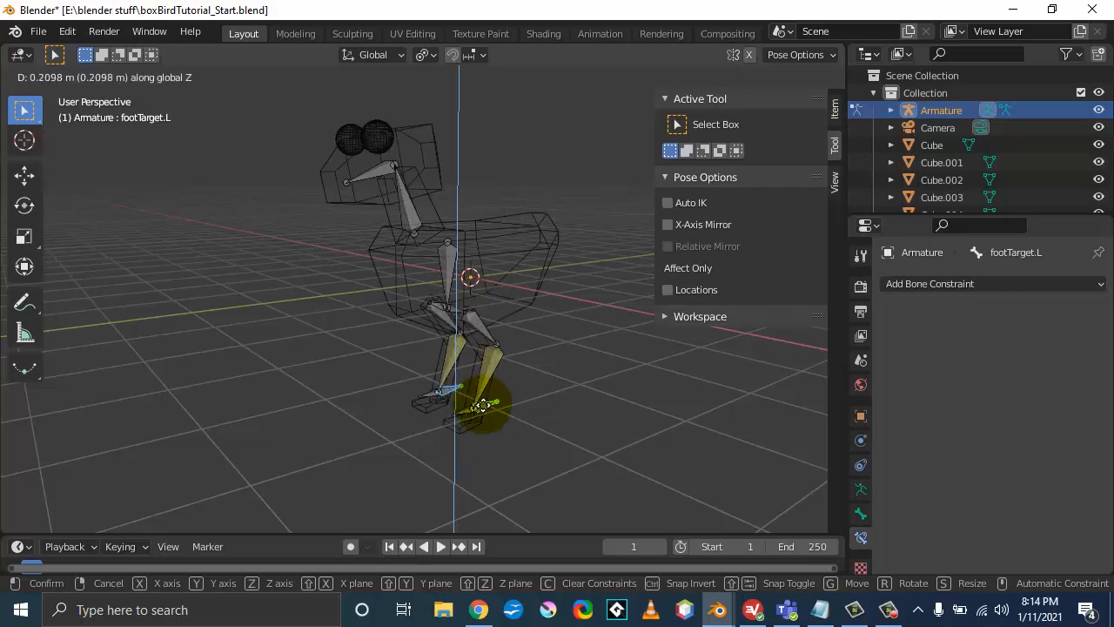
key("y")
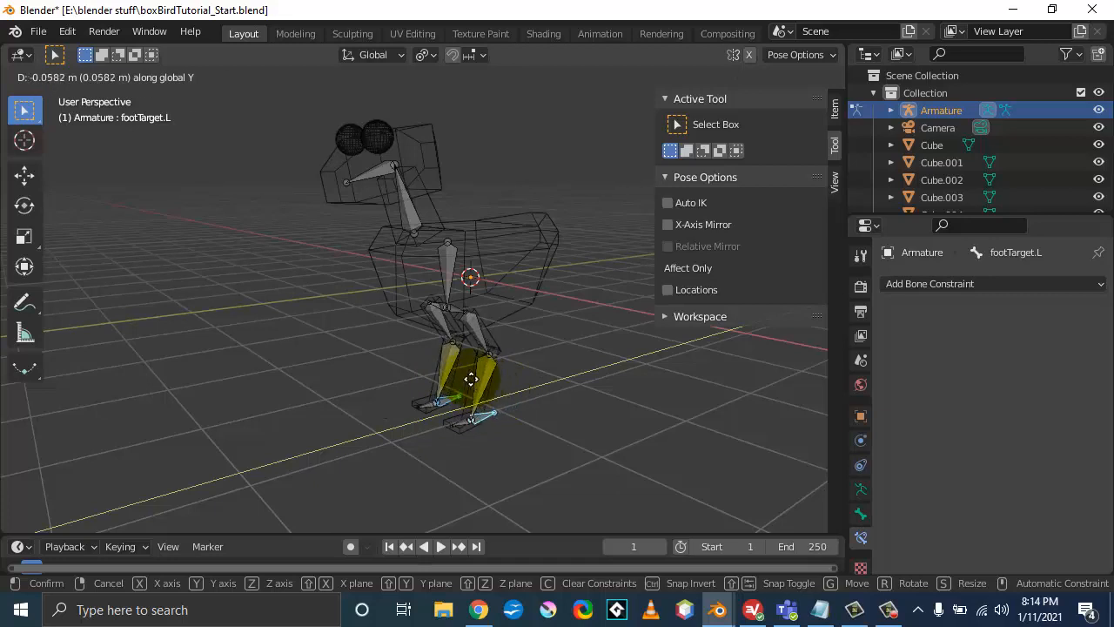
left_click(478, 383)
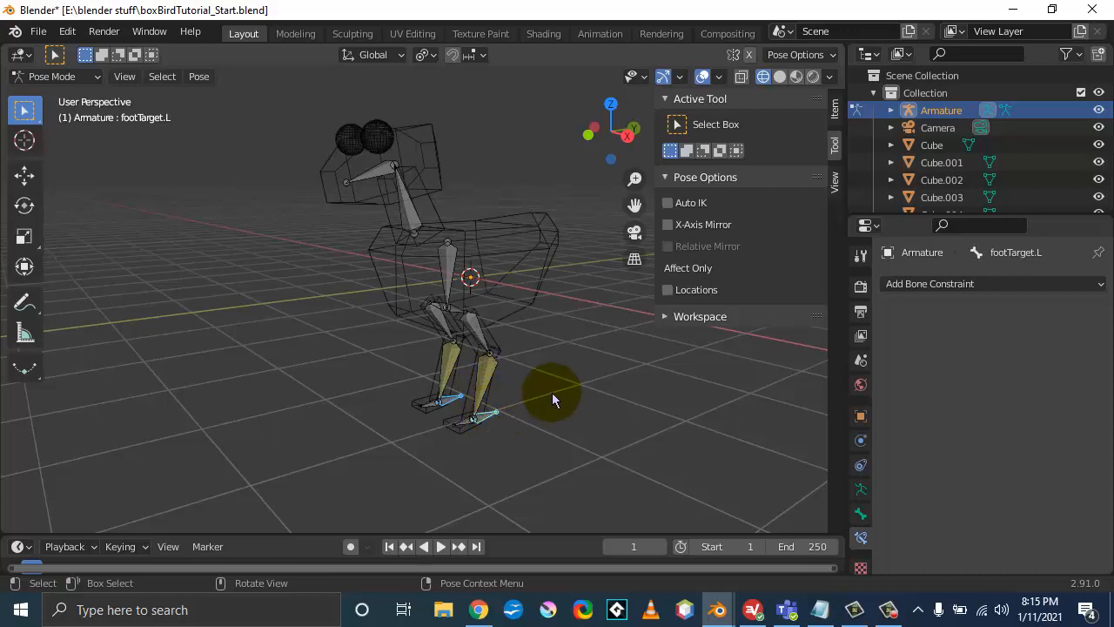
Step: Select bodyBone and try lowering it along global Z to check how the legs and neck react
mouse_move(336, 345)
middle_mouse_down()
mouse_move(366, 346)
mouse_move(318, 352)
mouse_move(325, 358)
middle_mouse_up()
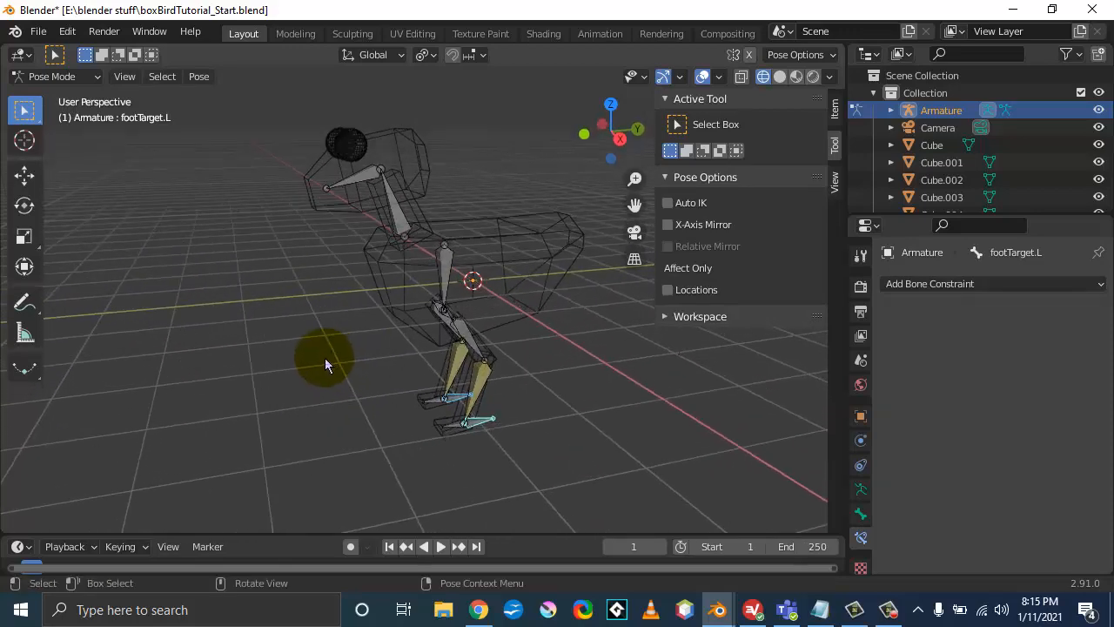
left_click(442, 273)
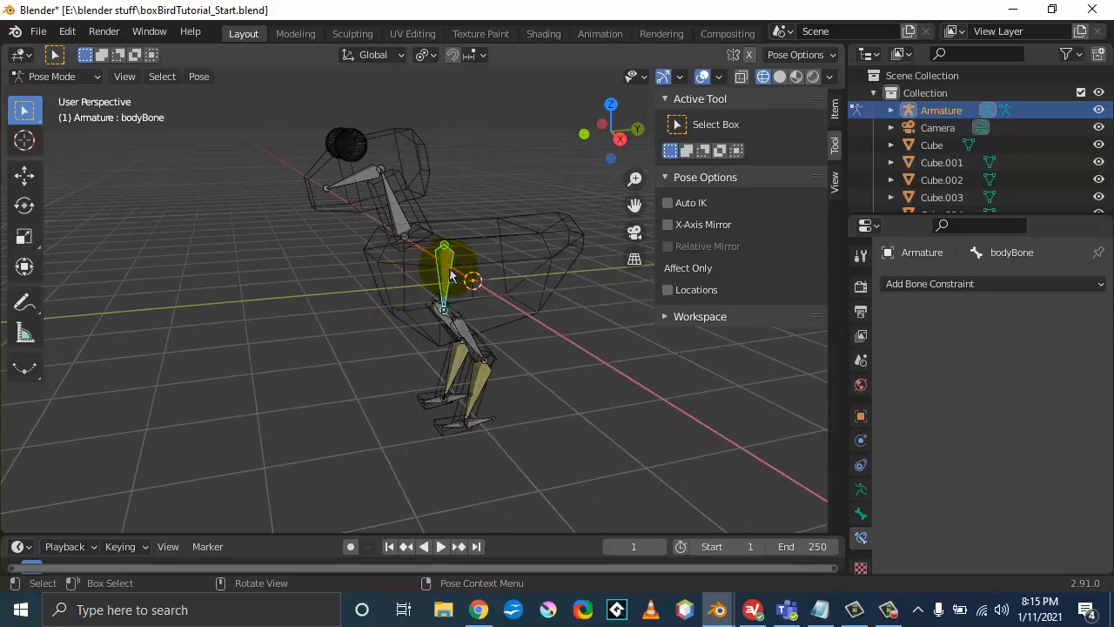
middle_click_drag(383, 316, 430, 338)
scroll(431, 338, "up", 3)
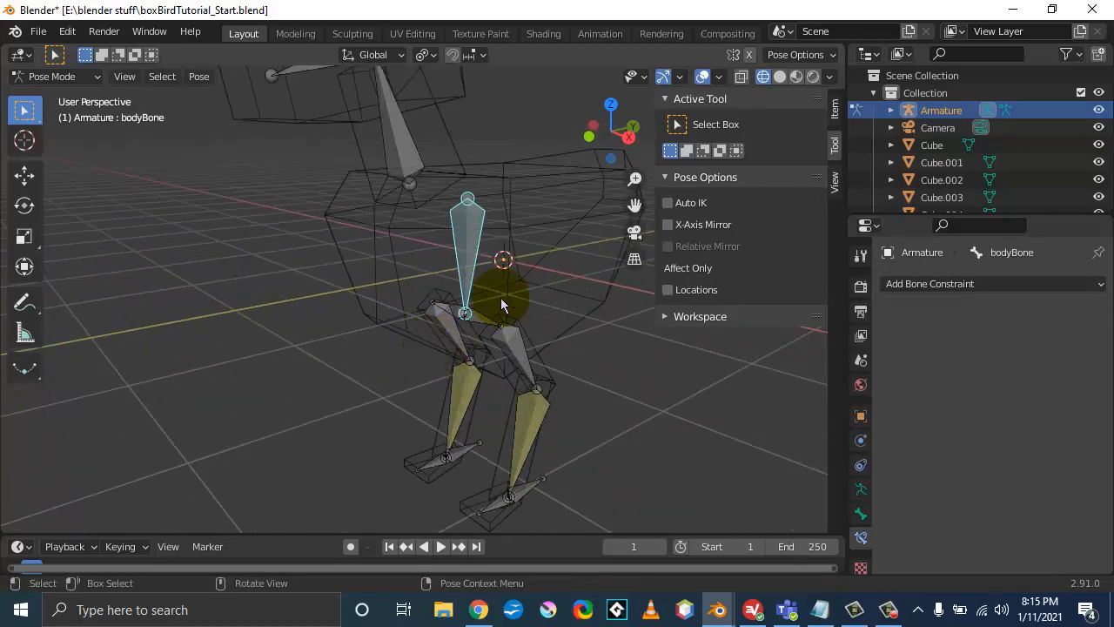
middle_click_drag(626, 395, 592, 368)
key("g")
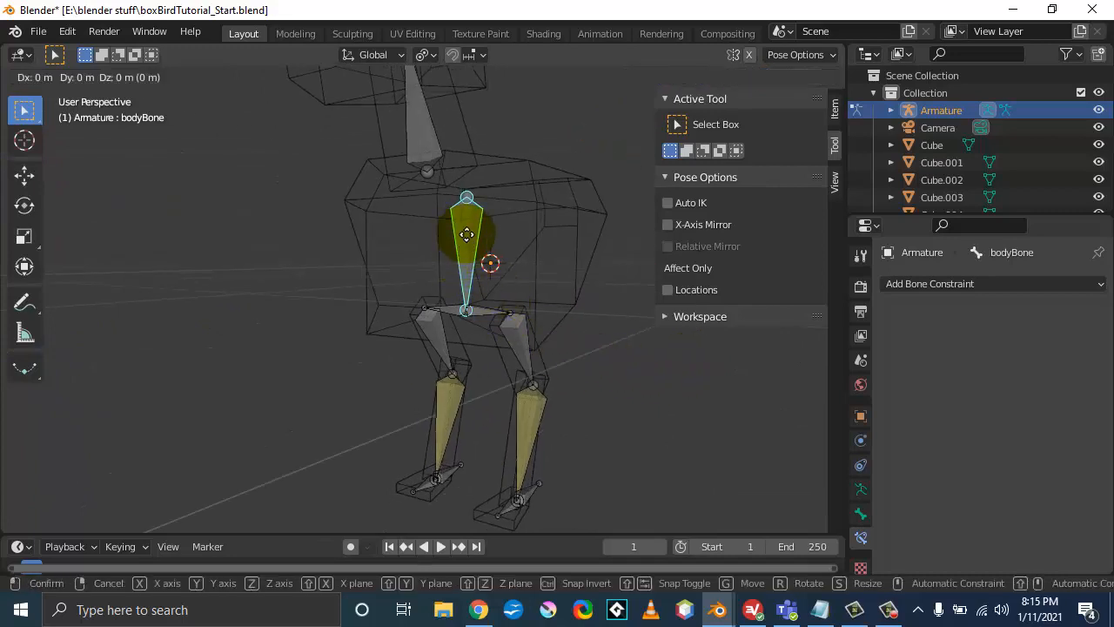
key("z")
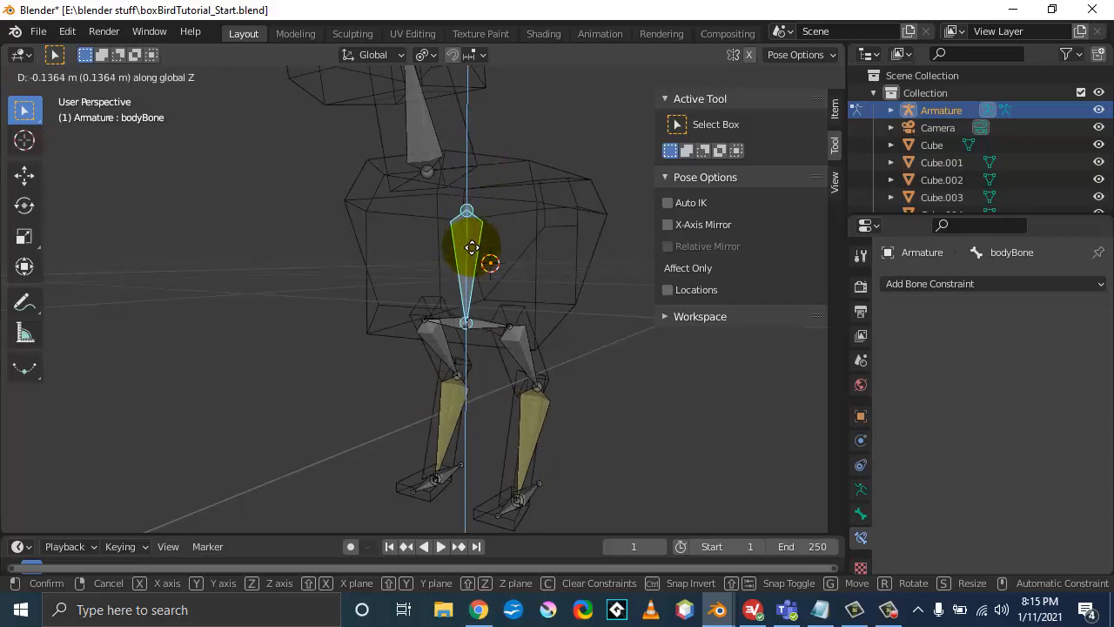
right_click(472, 250)
Step: In Edit Mode, parent the neck bone to bodyBone with Keep Offset
middle_click_drag(422, 259, 114, 162)
left_click(68, 76)
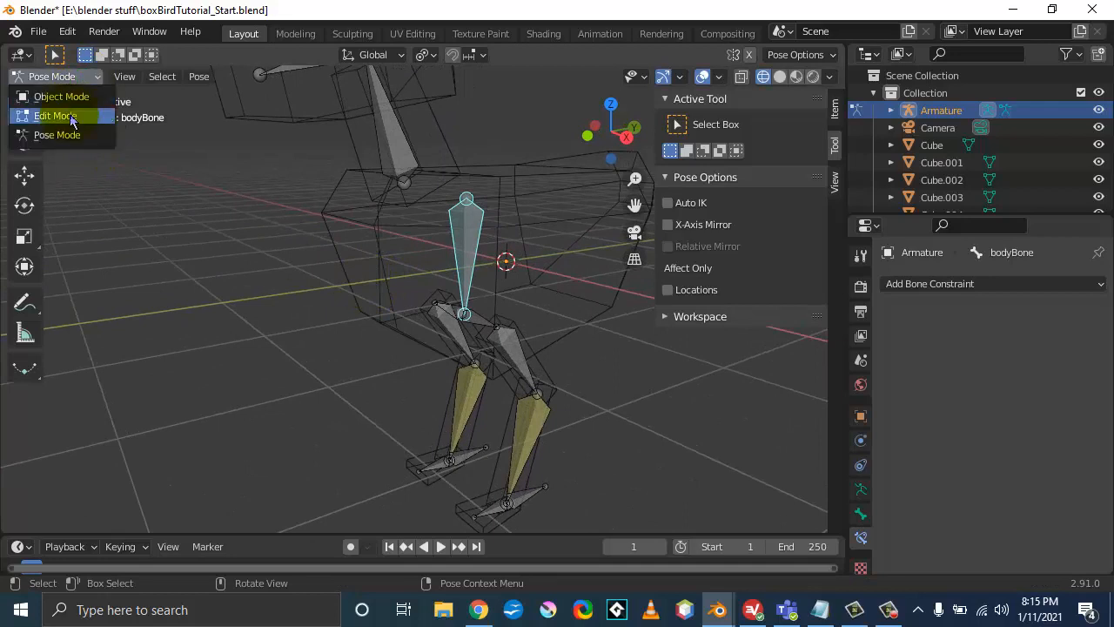
left_click(71, 117)
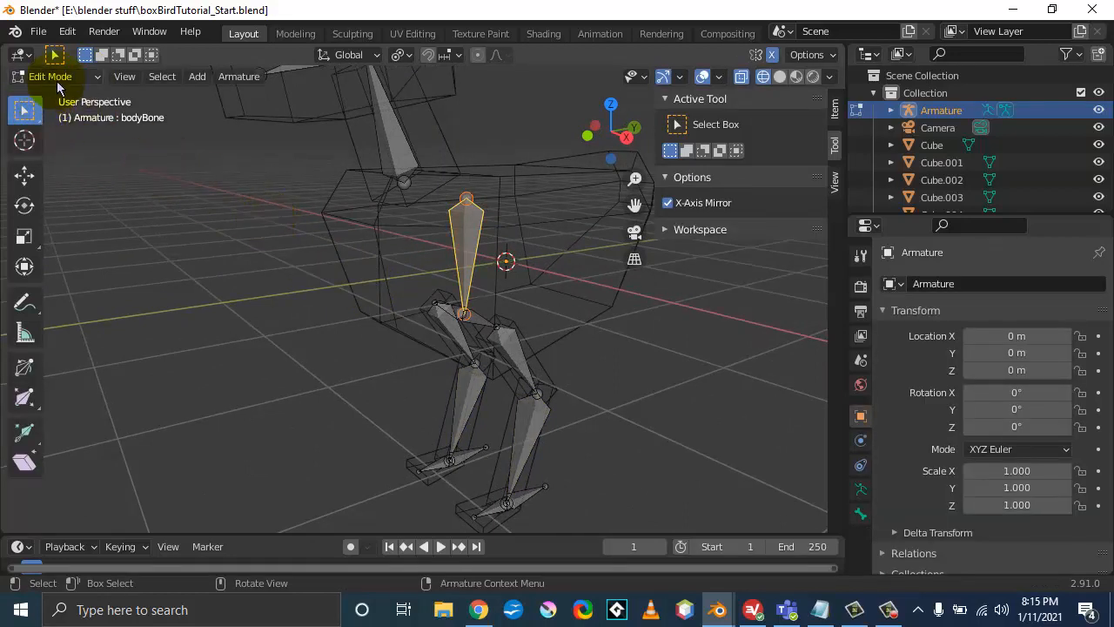
left_click(54, 78)
left_click(54, 94)
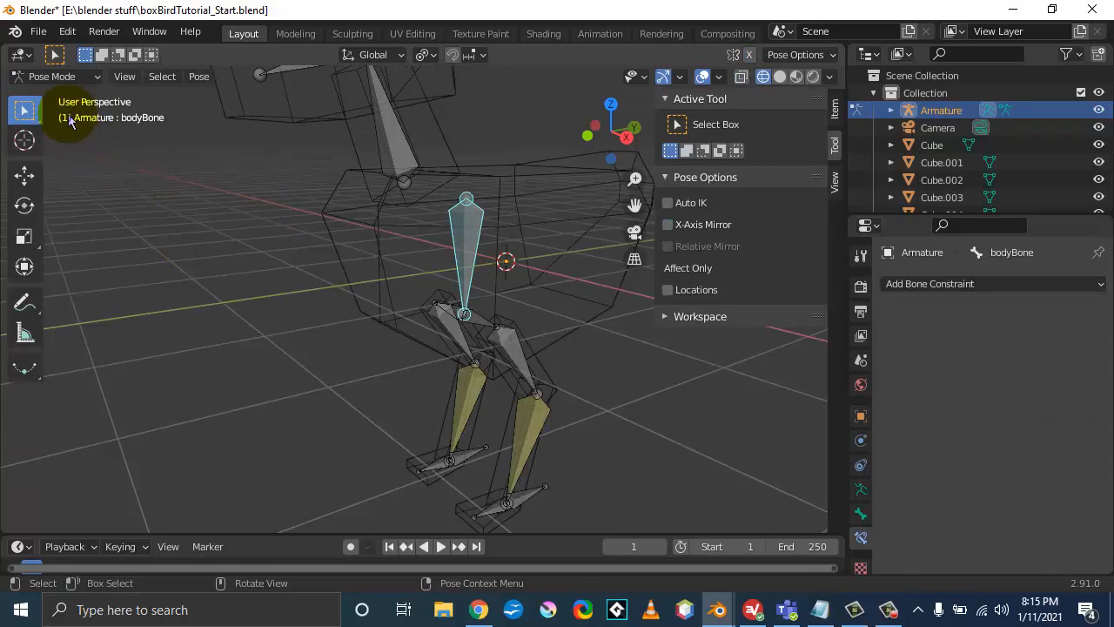
left_click(49, 78)
left_click(48, 112)
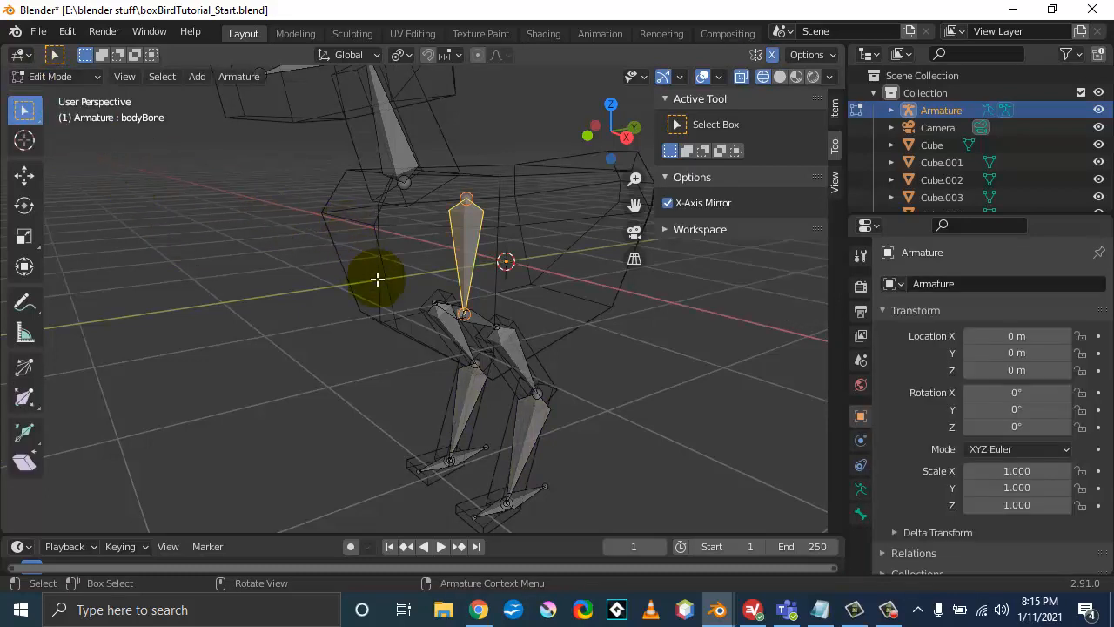
left_click(397, 177)
left_click(390, 159)
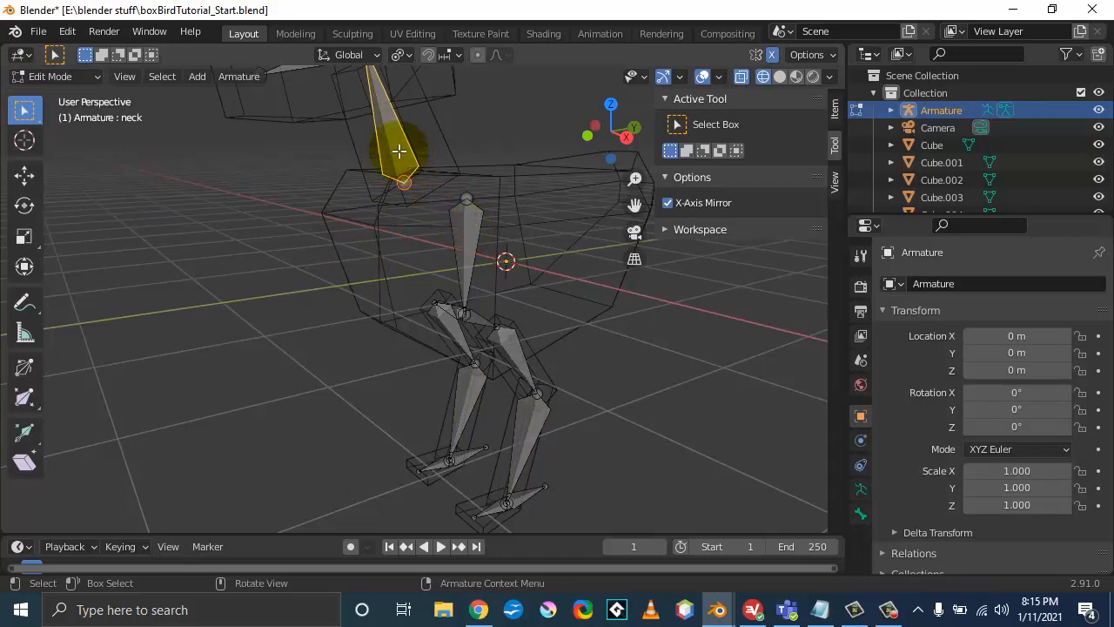
left_click(464, 228, "shift")
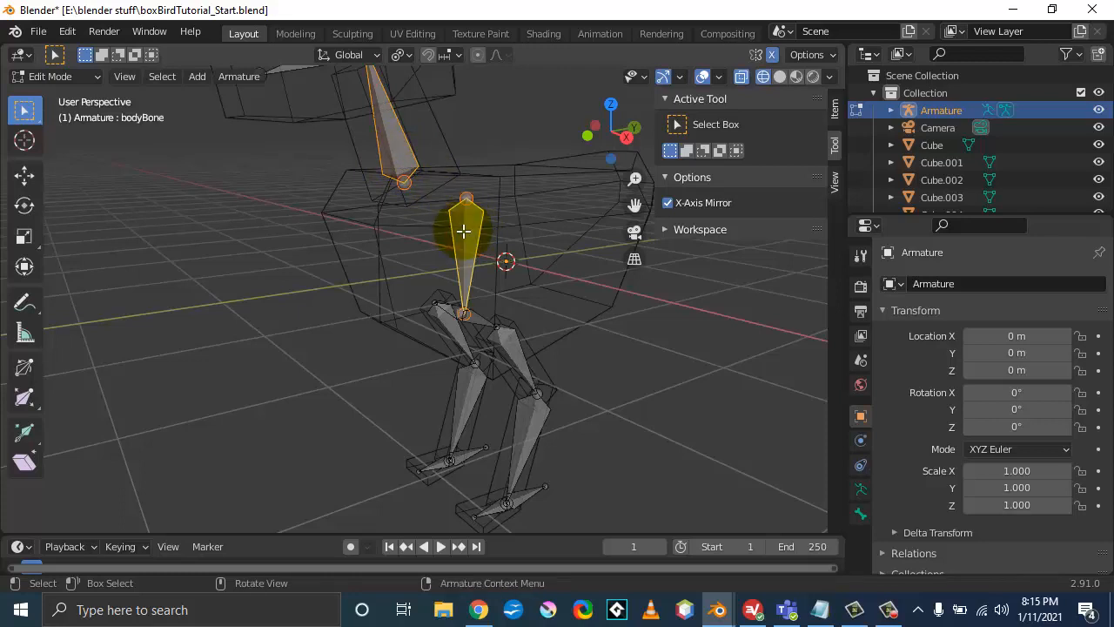
key("ctrl+p")
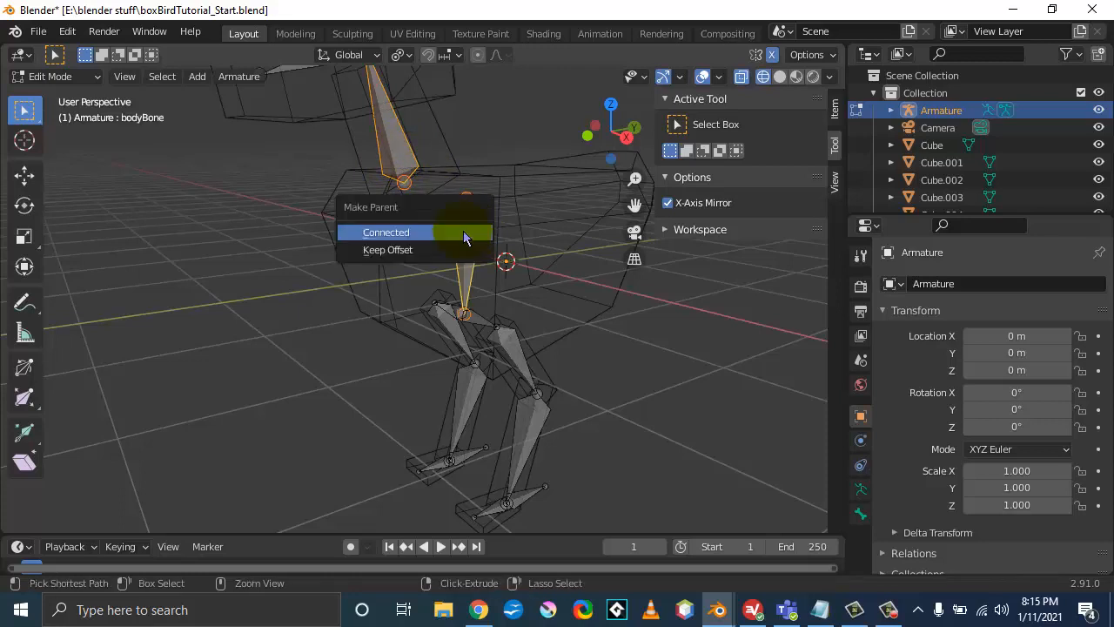
left_click(403, 252)
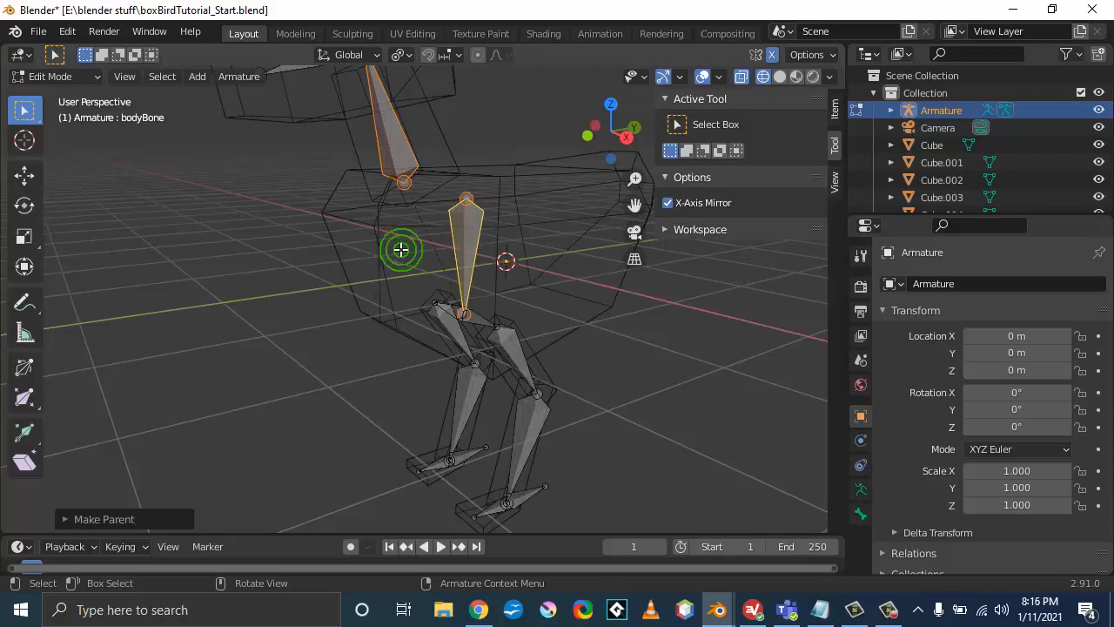
Step: Select only bodyBone and switch the armature to Pose Mode
middle_click_drag(281, 311, 304, 313)
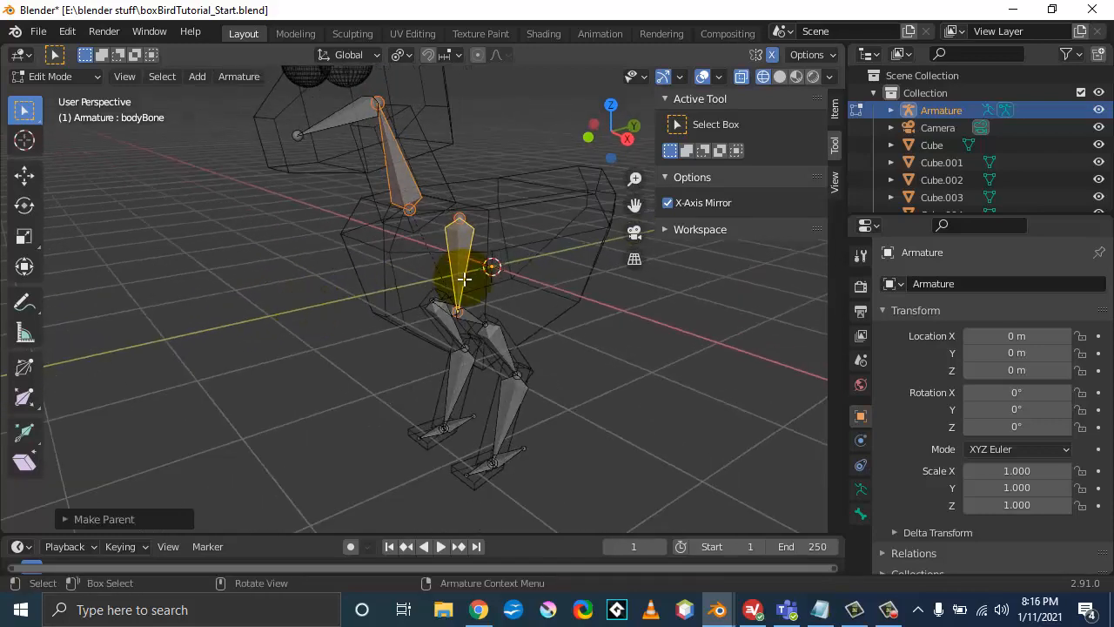
left_click(458, 253)
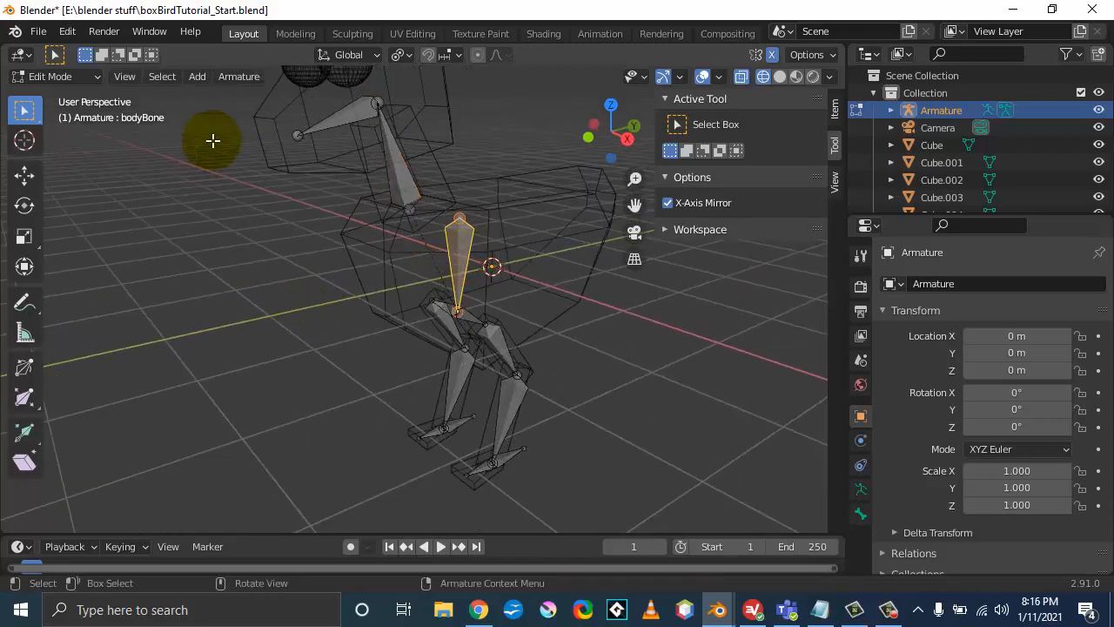
left_click(69, 76)
left_click(57, 132)
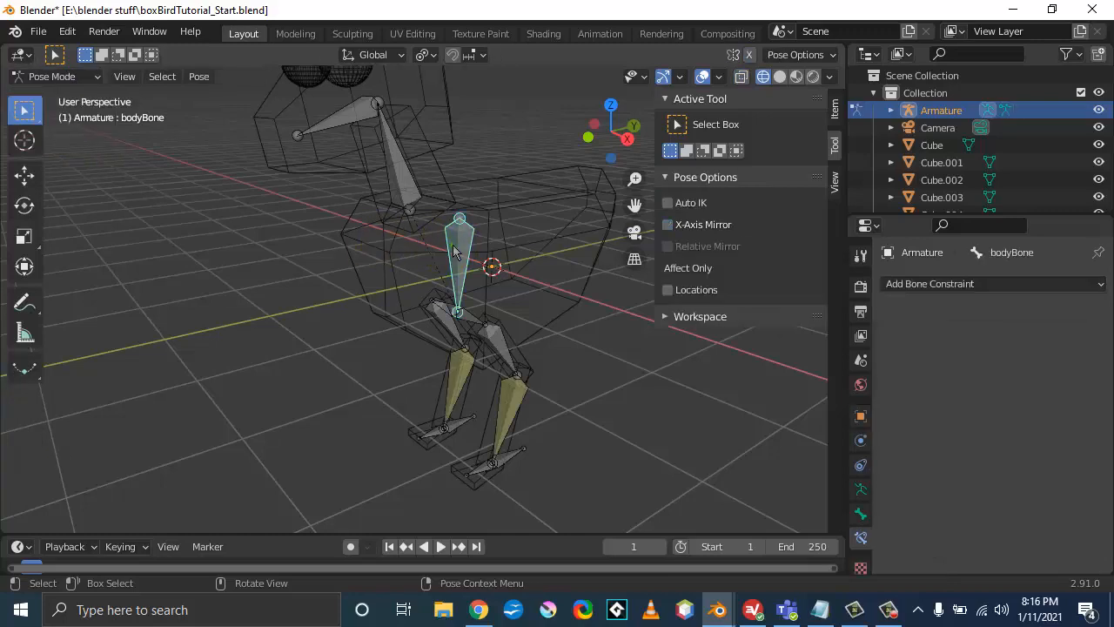
Step: Move bodyBone freely to test the neck parenting and leg IK, and undo the move
key("g")
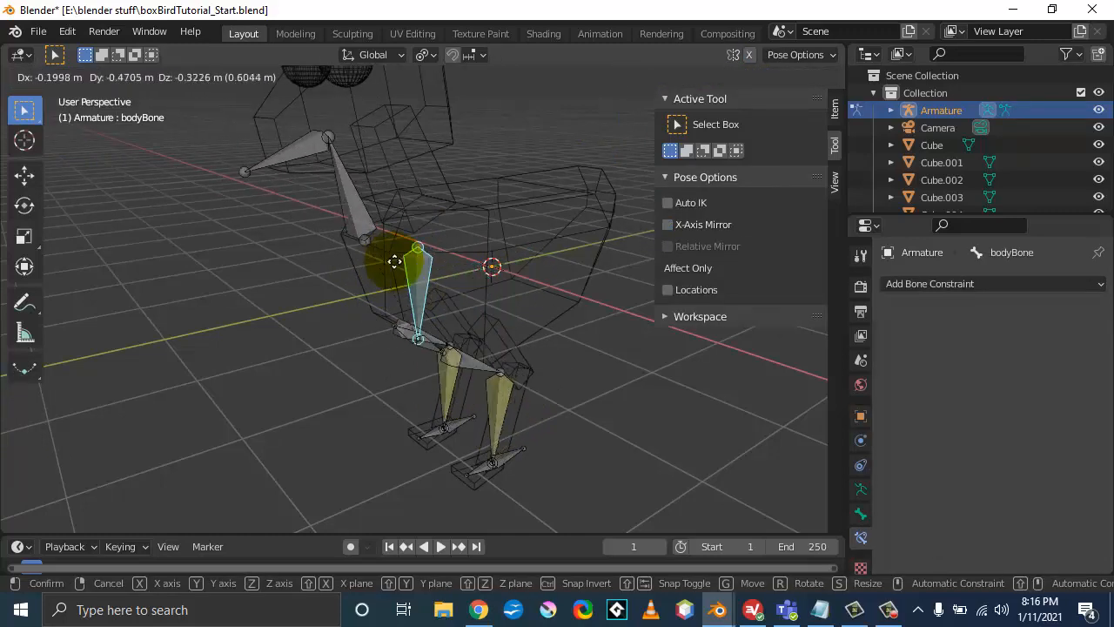
left_click(427, 260)
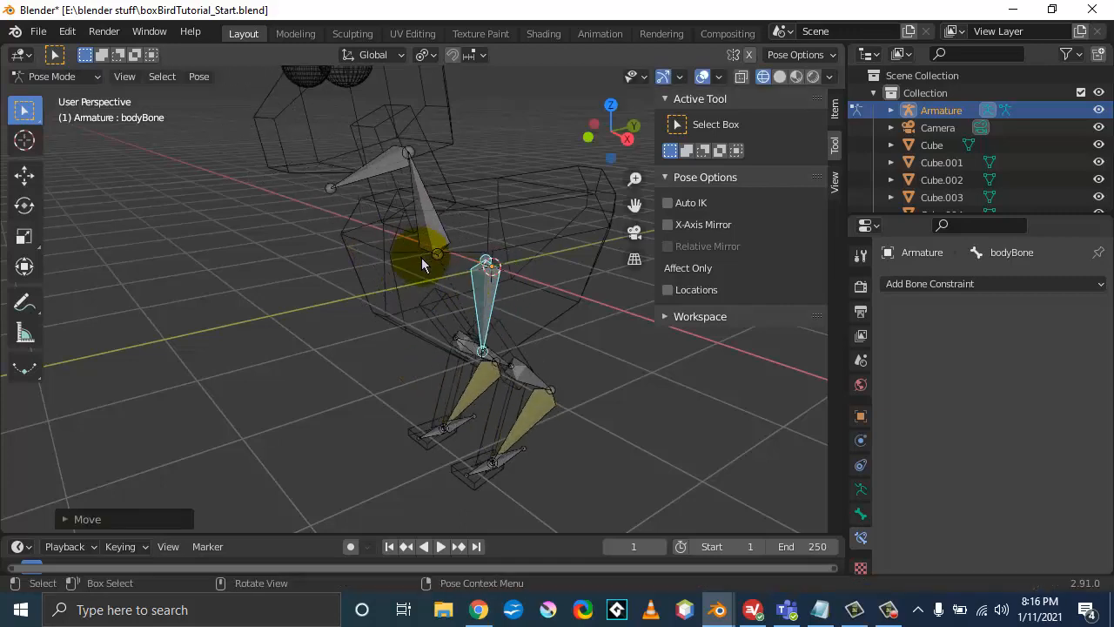
key("ctrl+z")
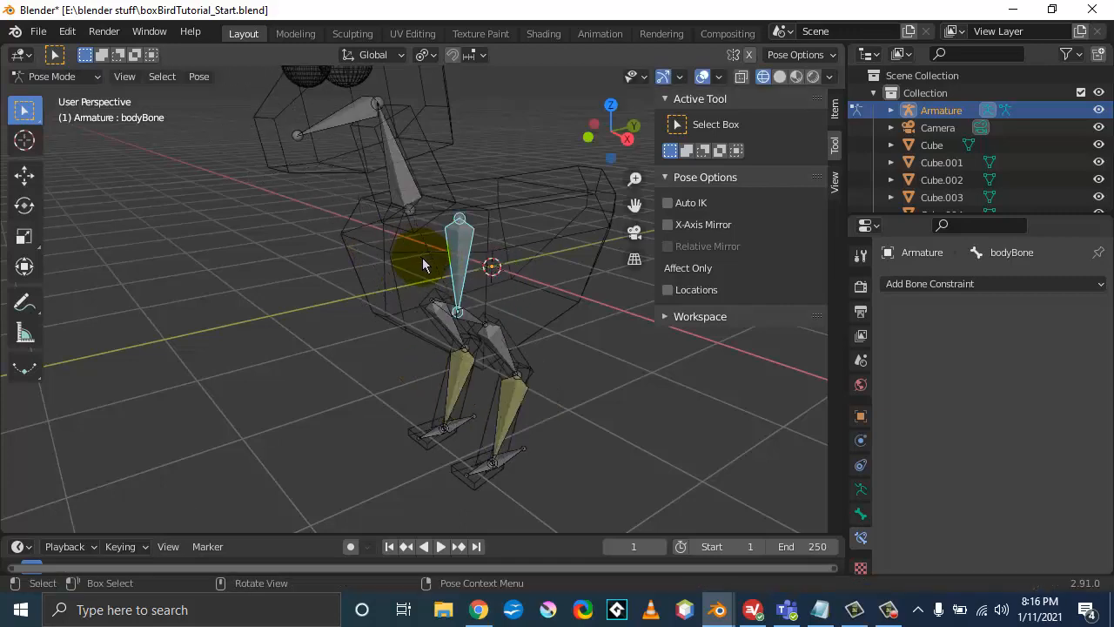
Step: Test lowering bodyBone along global Z in Pose Mode, undo the move and deselect the bone
middle_click_drag(422, 258, 209, 248)
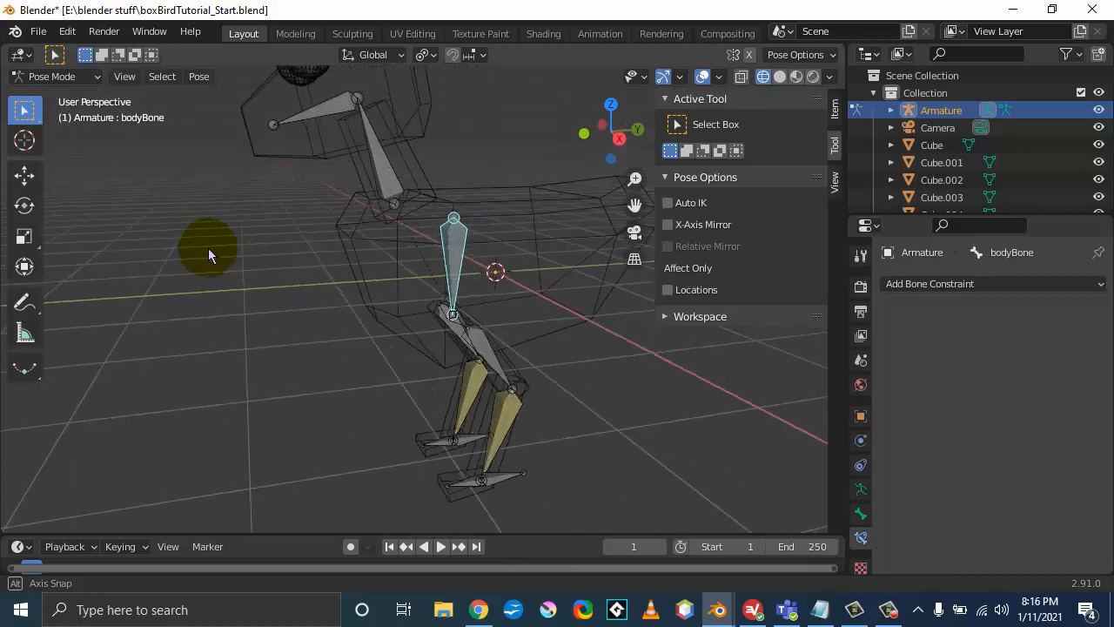
middle_click_drag(398, 234, 384, 191)
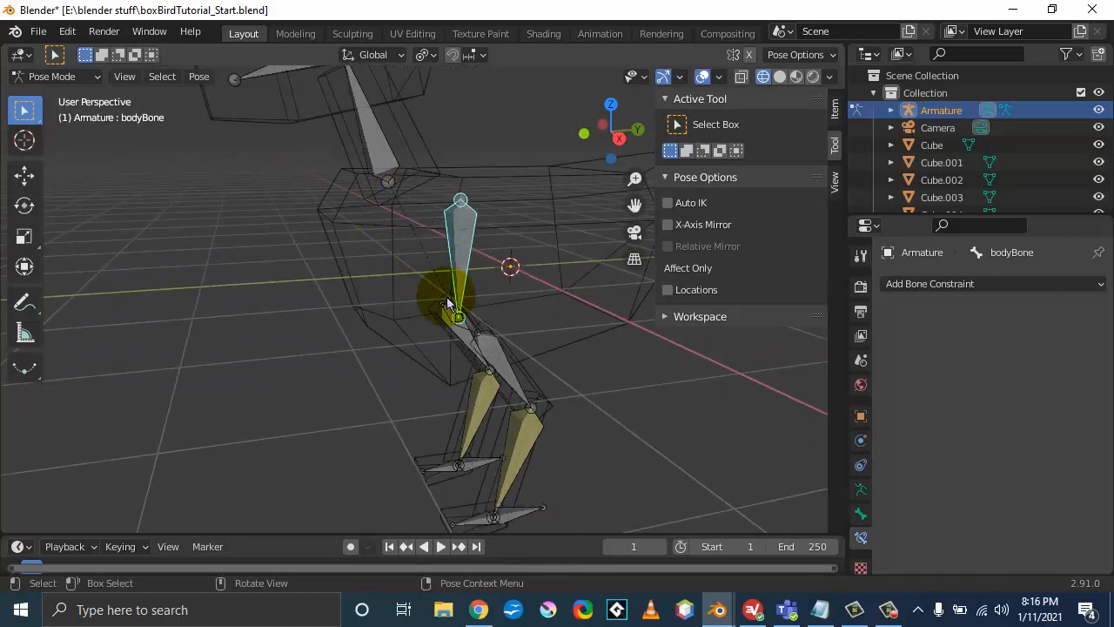
middle_click_drag(390, 291, 364, 353)
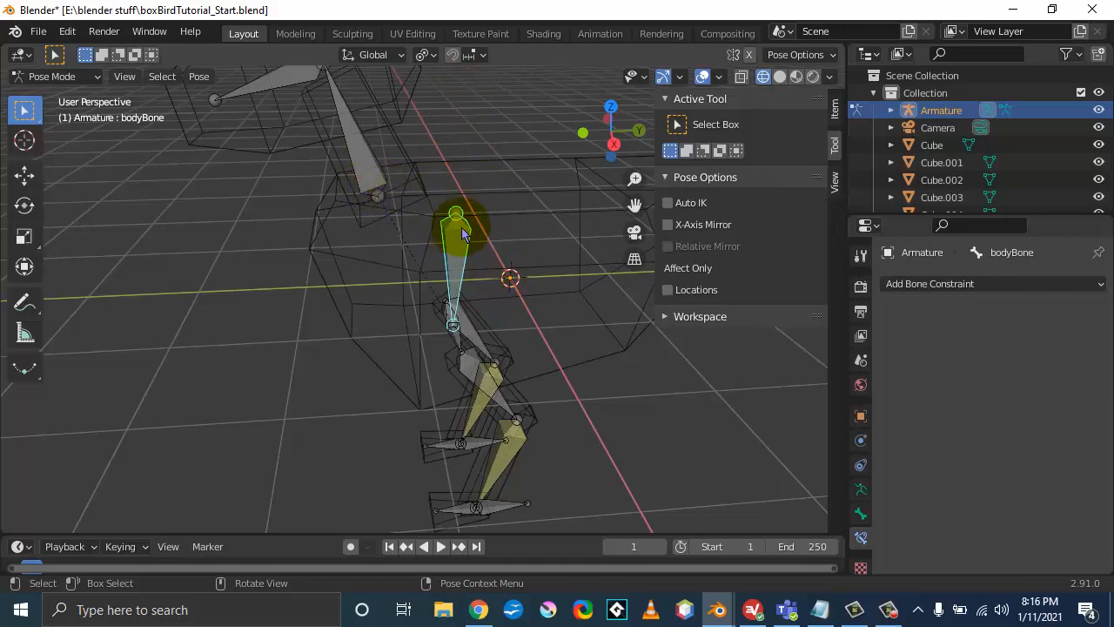
middle_click_drag(455, 241, 301, 313)
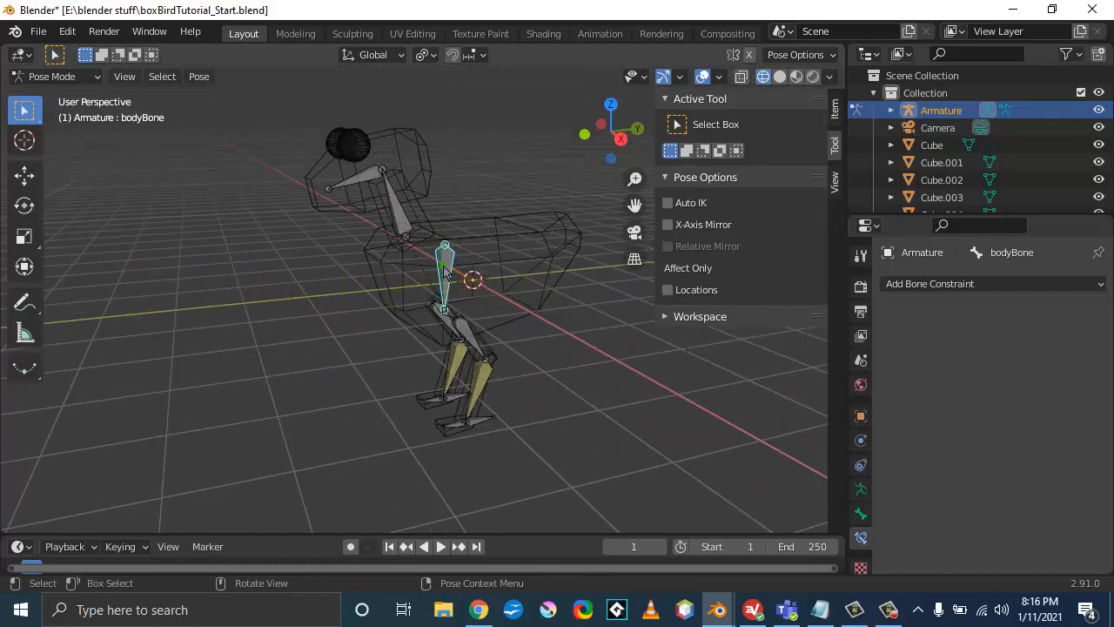
key("g")
key("z")
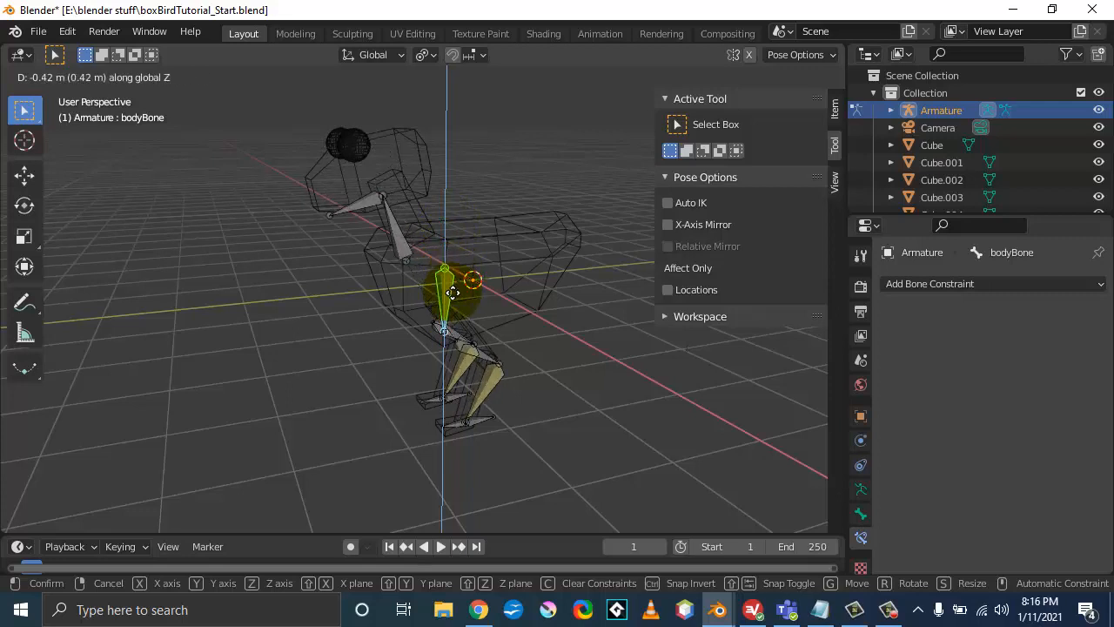
left_click(454, 313)
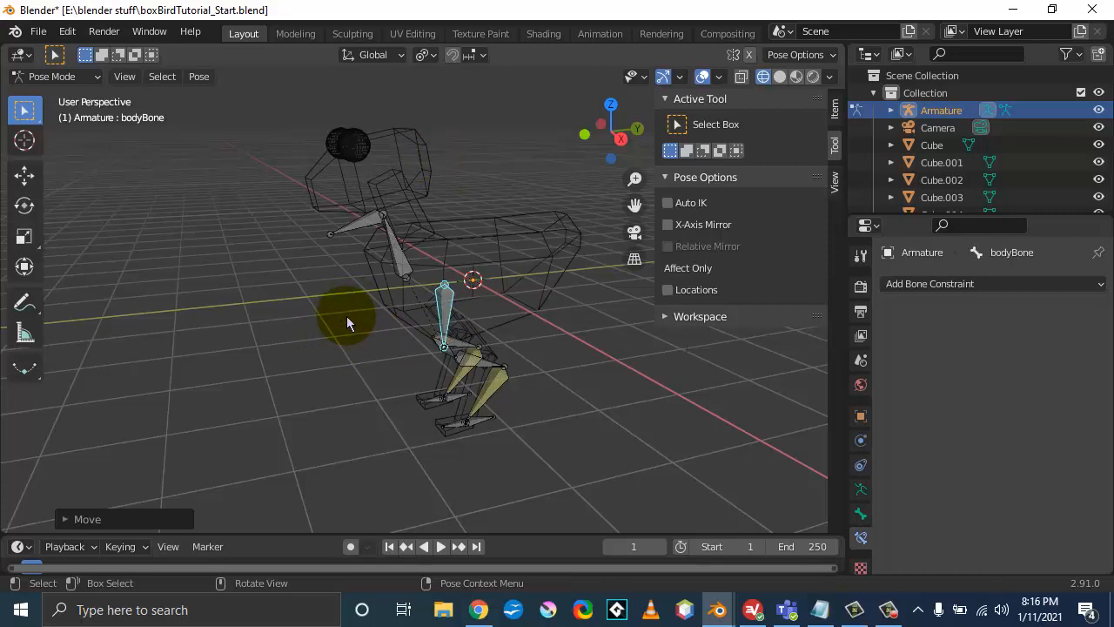
key("ctrl+z")
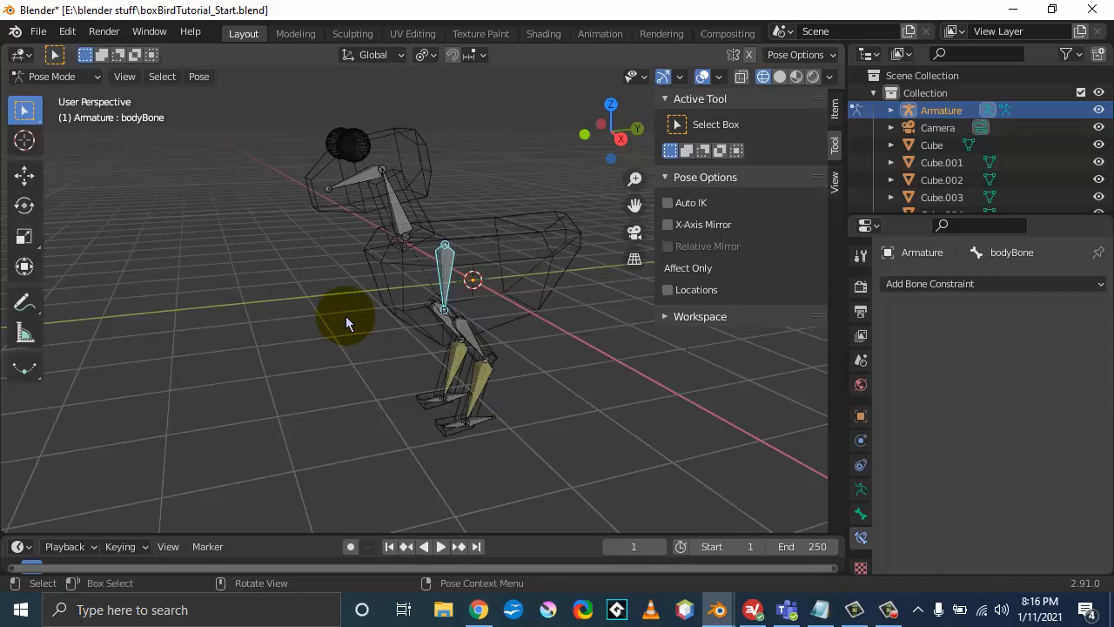
left_click(317, 324)
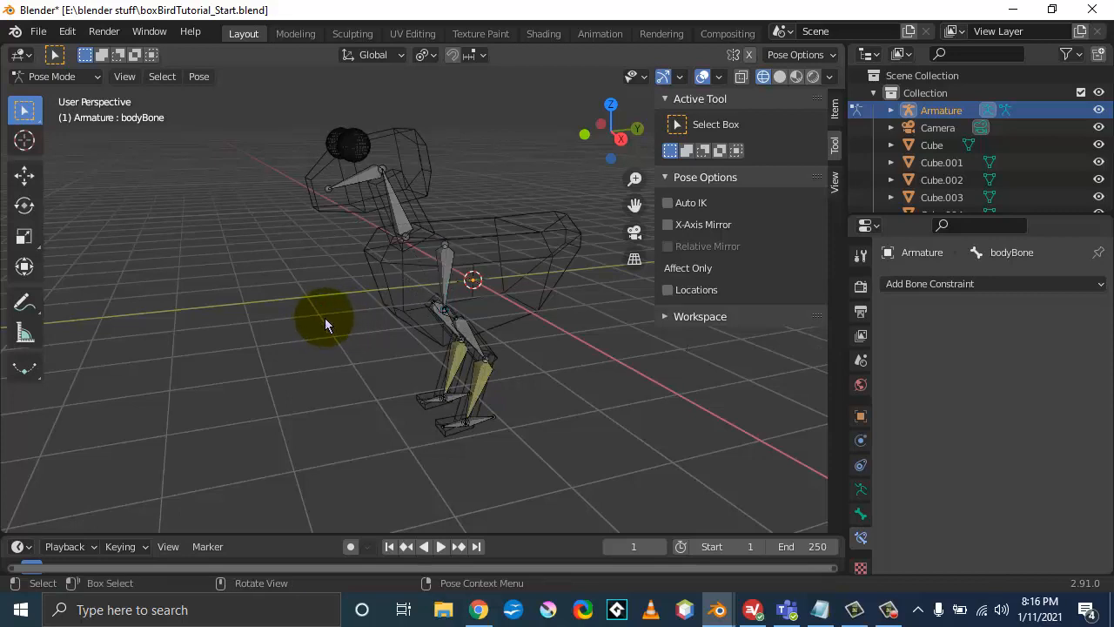
Step: Switch the armature to Edit Mode and add a single bone at the 3D cursor
middle_click_drag(322, 324, 283, 312)
left_click(26, 76)
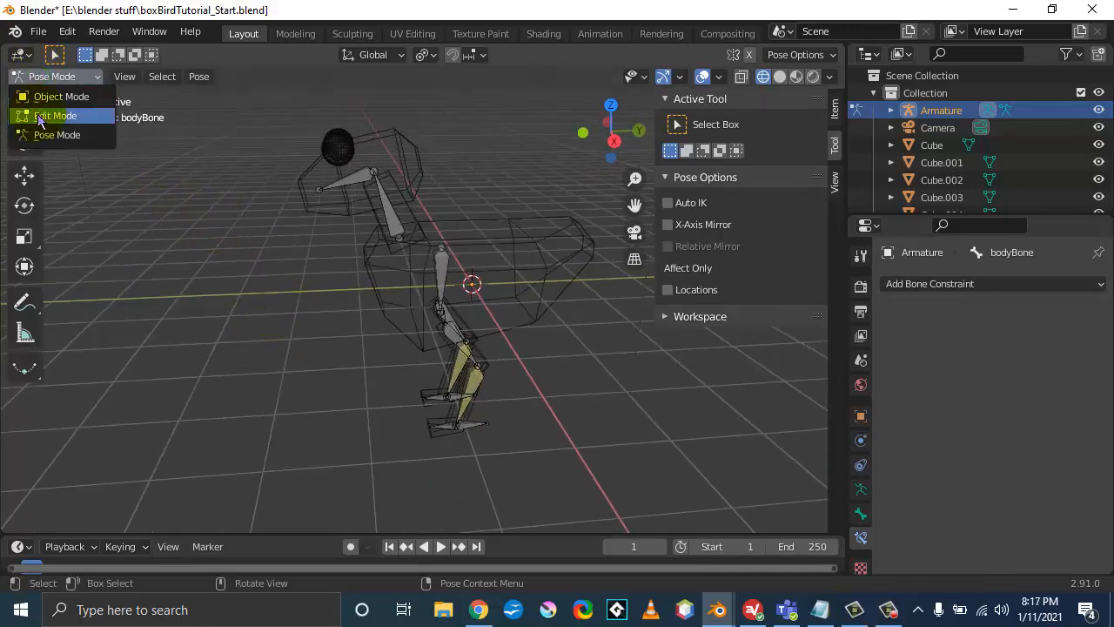
left_click(38, 119)
middle_click_drag(150, 339, 241, 334)
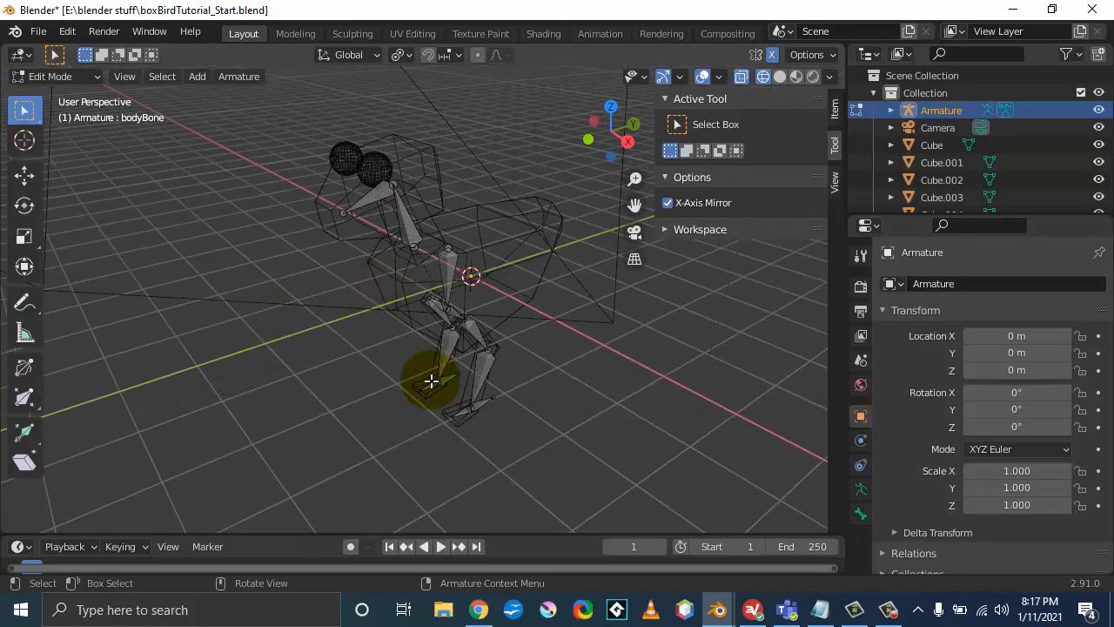
middle_click_drag(431, 381, 341, 375)
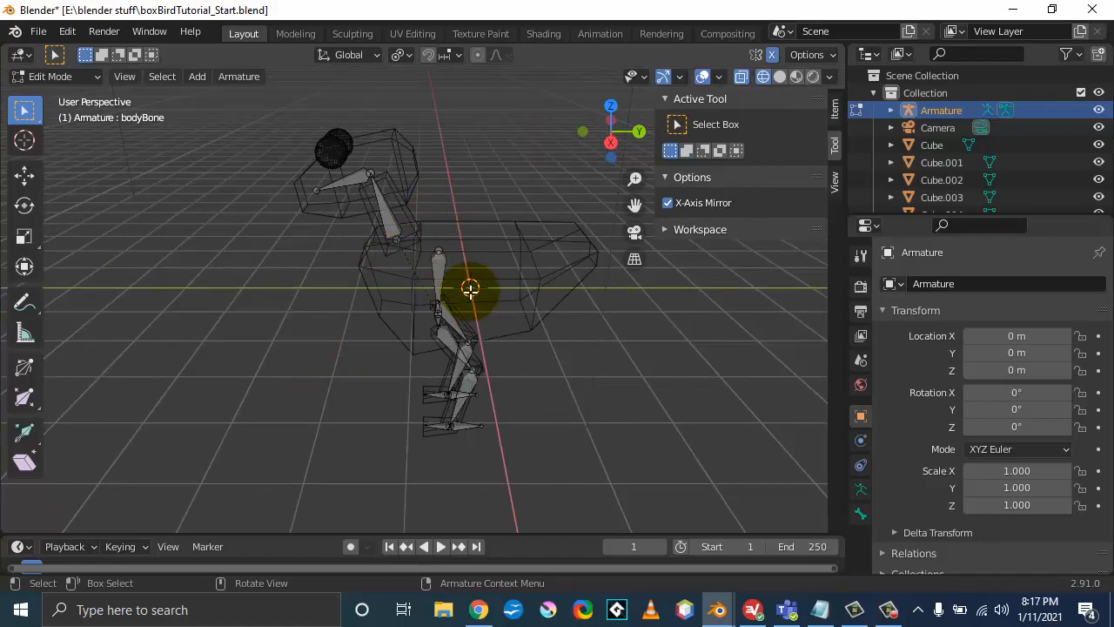
middle_click_drag(308, 331, 259, 330)
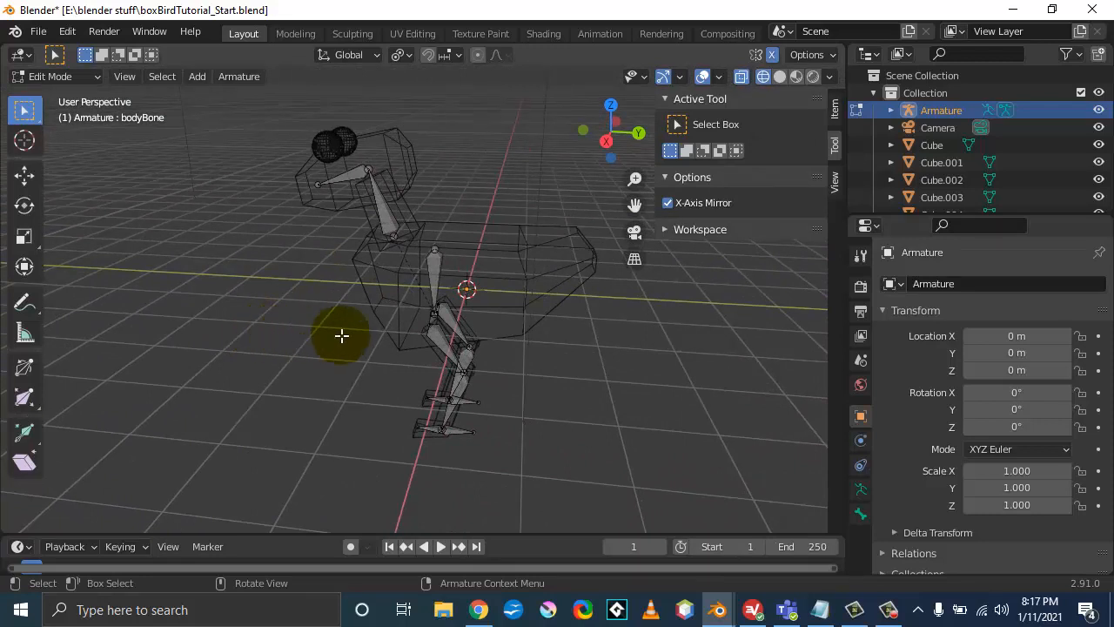
left_click(196, 77)
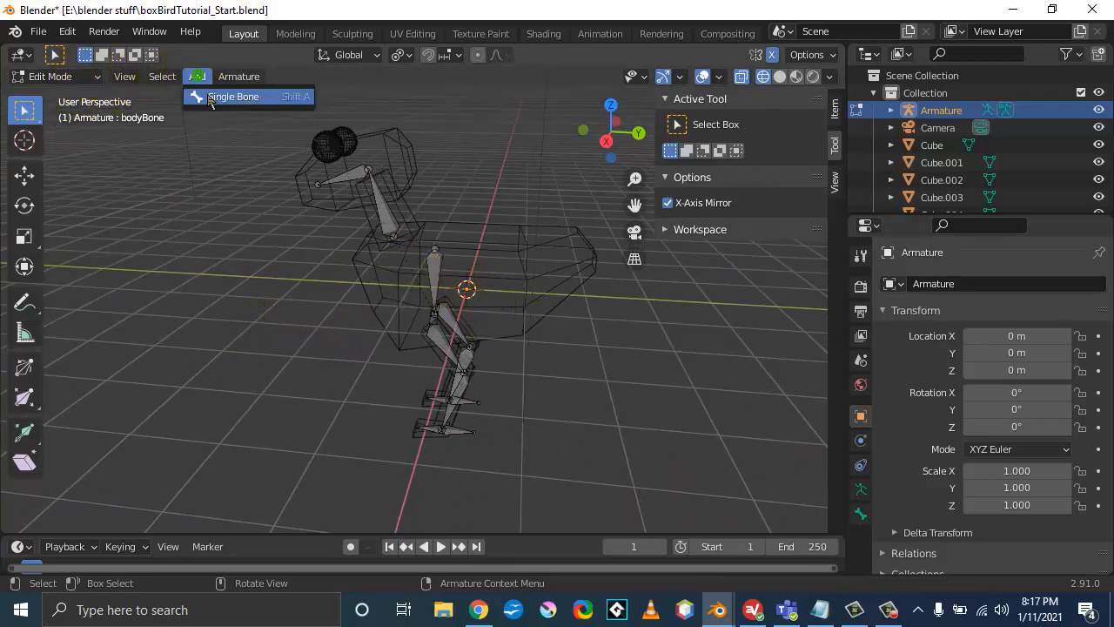
left_click(219, 94)
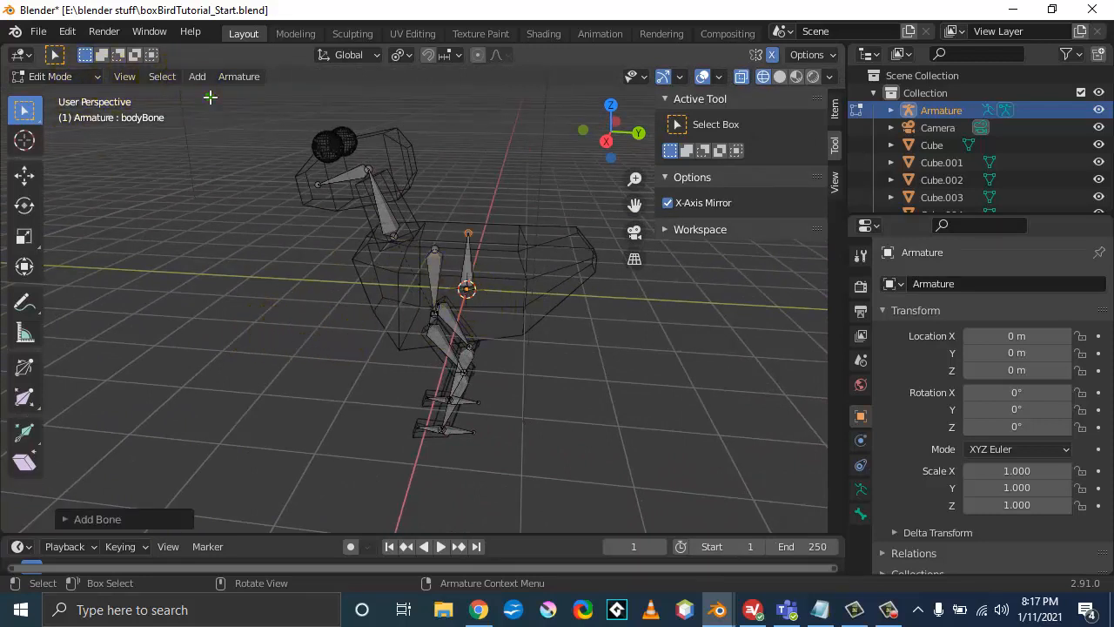
Step: Raise the new bone about 1.88 m along global Z and scale it to about 1.53 m long, showing its transform values
left_click(467, 270)
key("g")
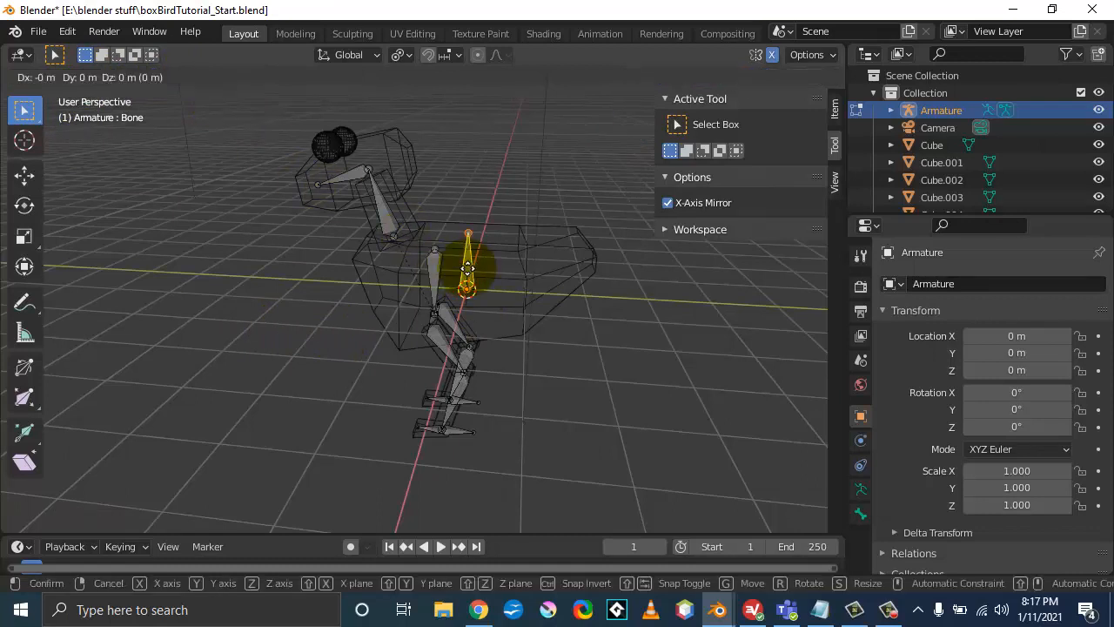
key("z")
left_click(465, 149)
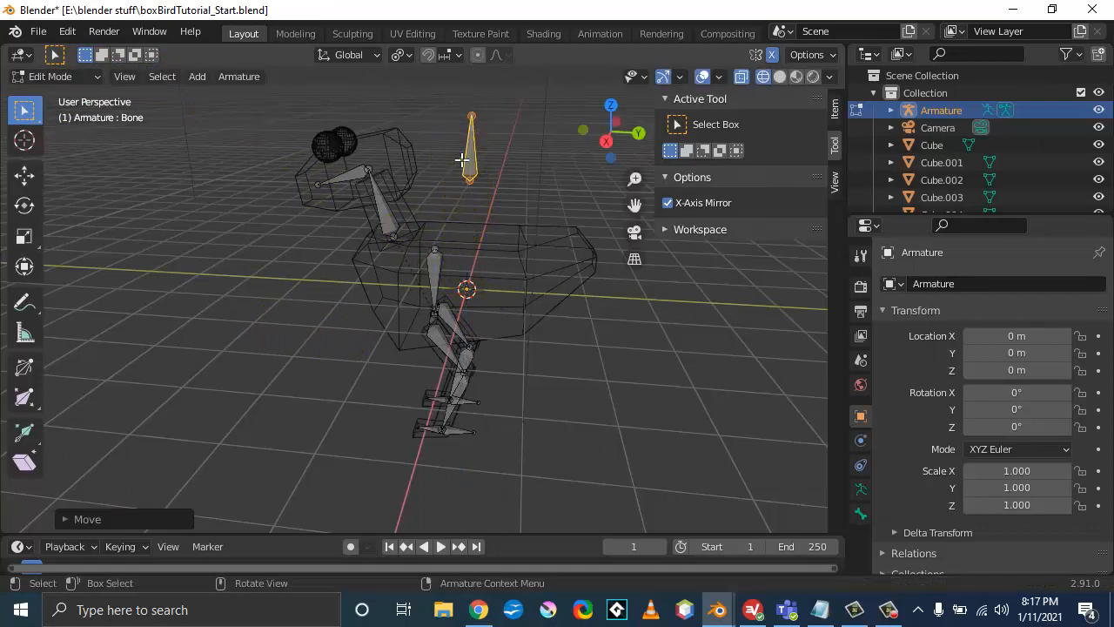
key("s")
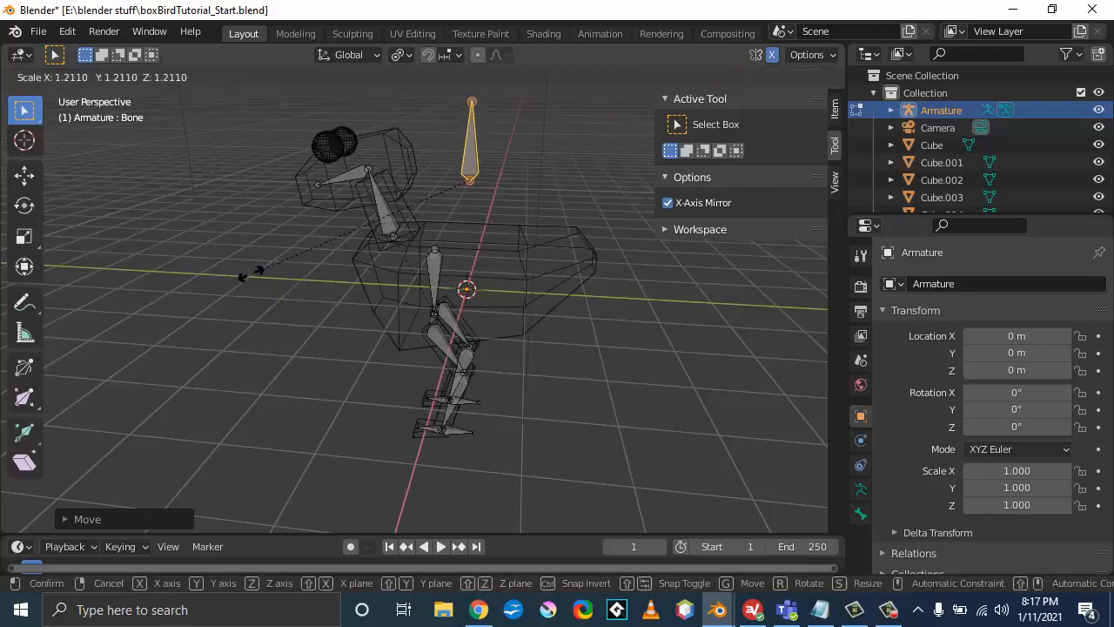
left_click(191, 286)
middle_click_drag(174, 311, 375, 302)
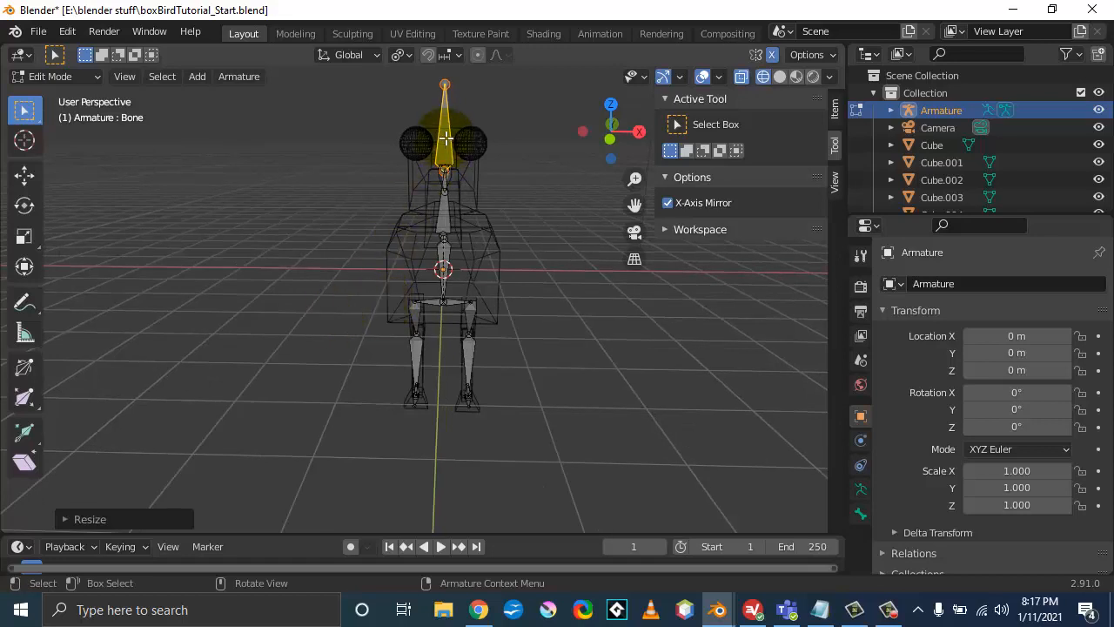
left_click(835, 110)
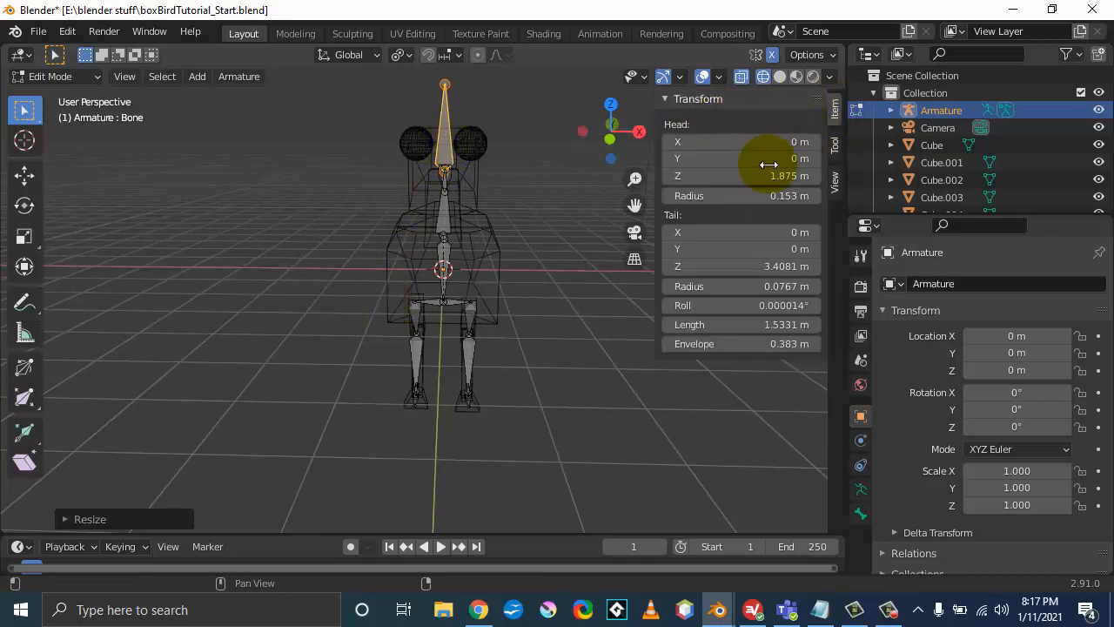
key("n")
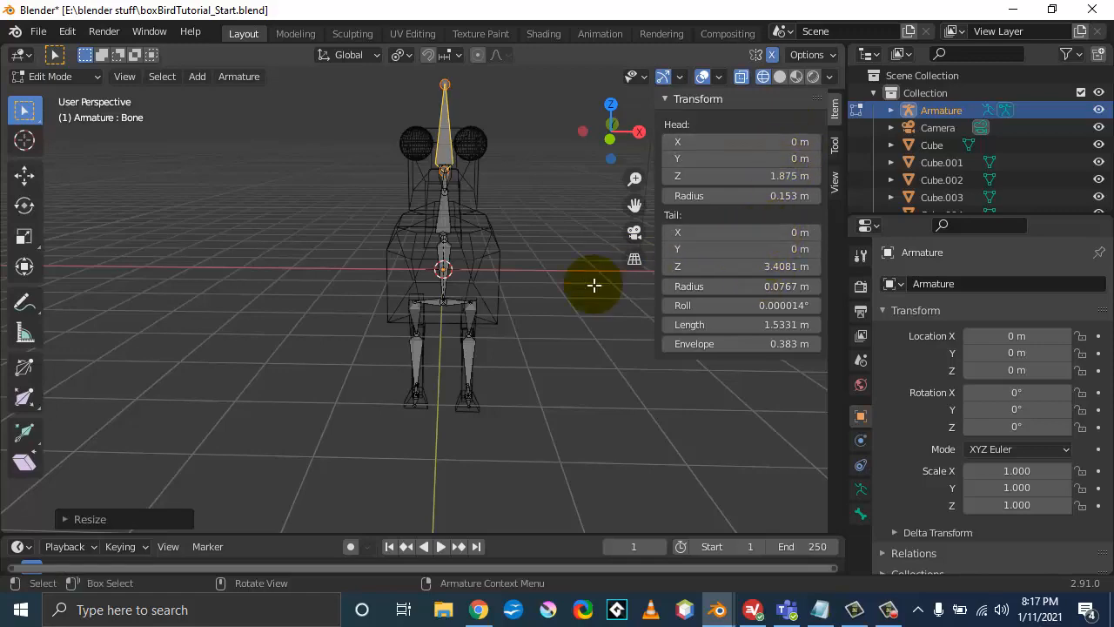
Step: Rename the new bone above the body as master
middle_click_drag(540, 356, 699, 447)
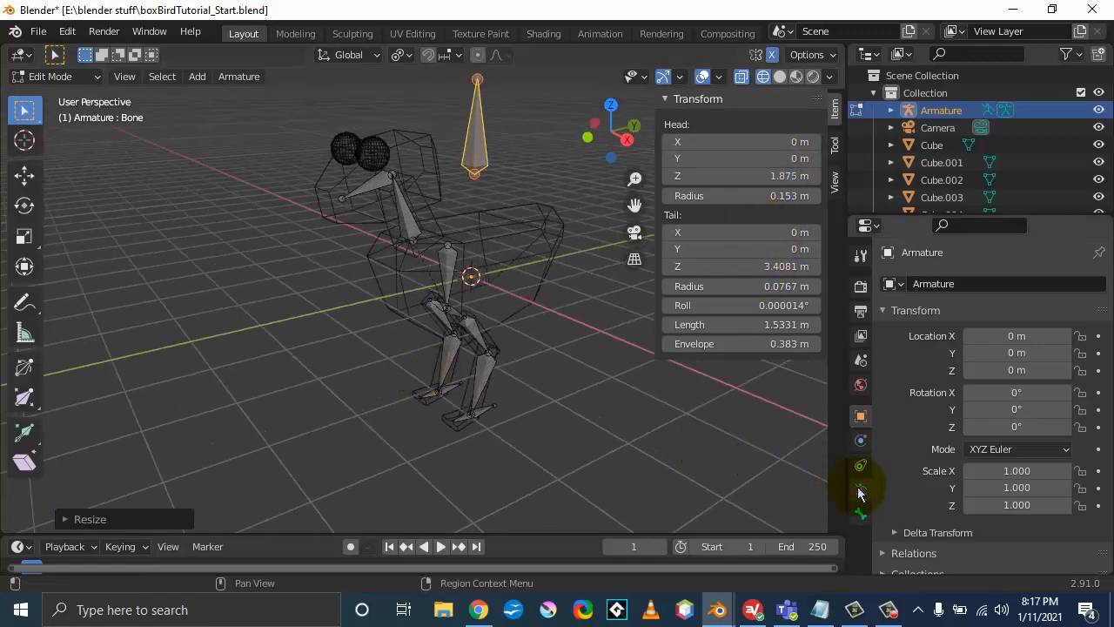
left_click(859, 515)
left_click(940, 283)
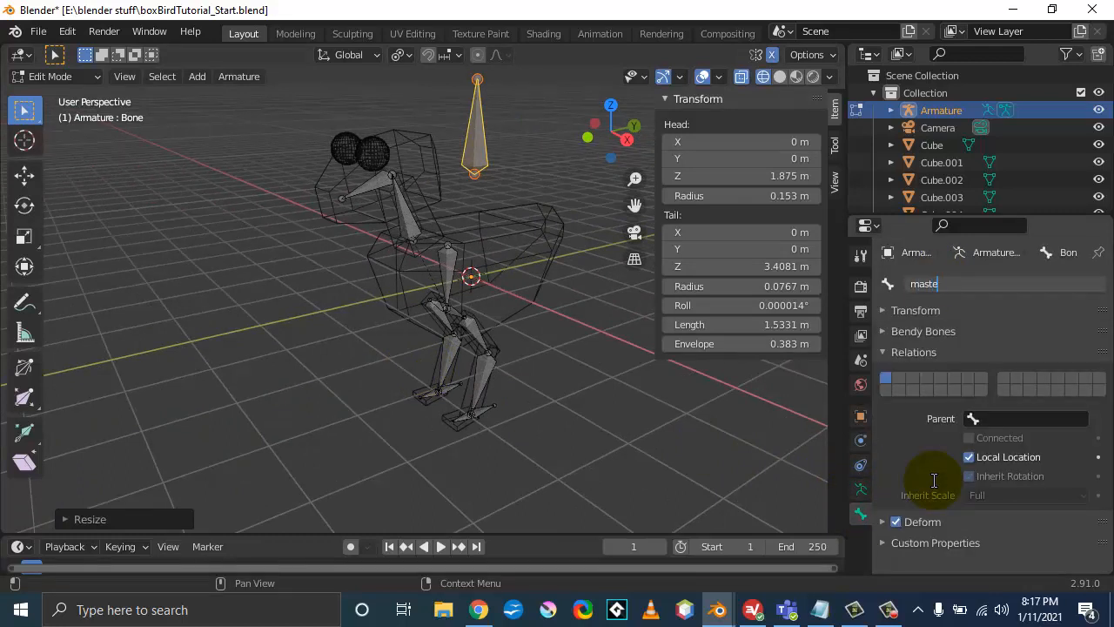
type("master")
key("Return")
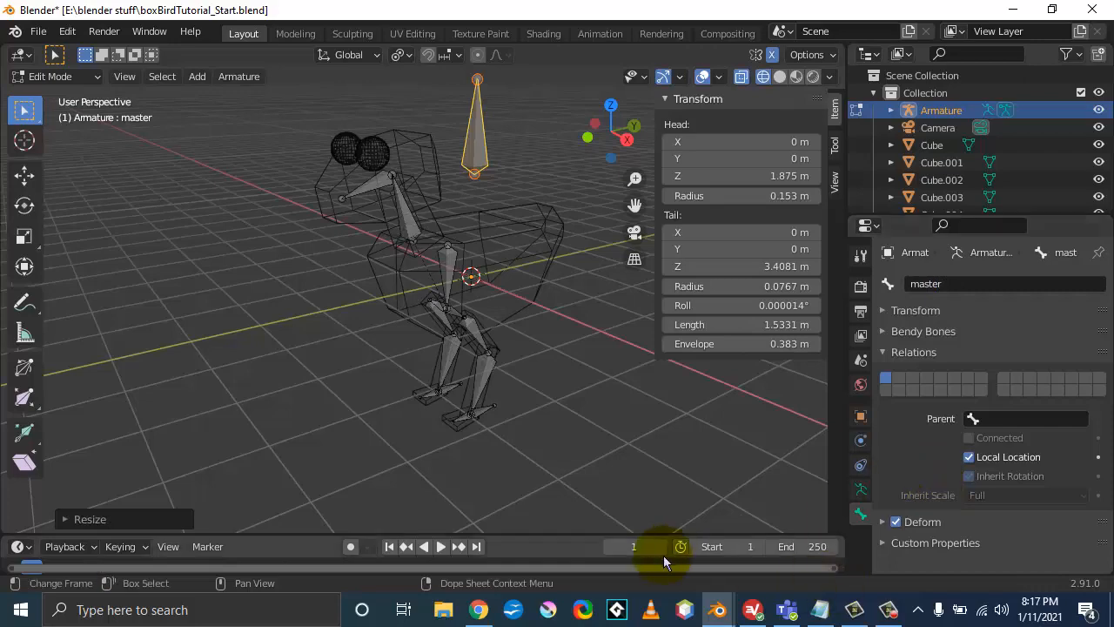
Step: Parent bodyBone to the master bone with Keep Offset
middle_click_drag(571, 393, 511, 394)
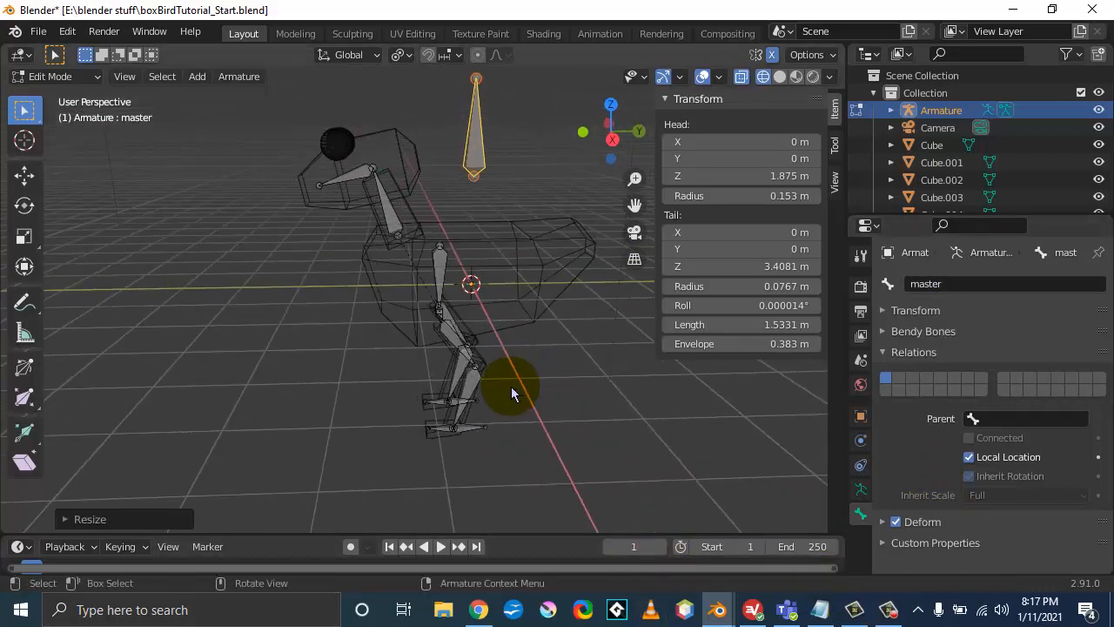
left_click(443, 260)
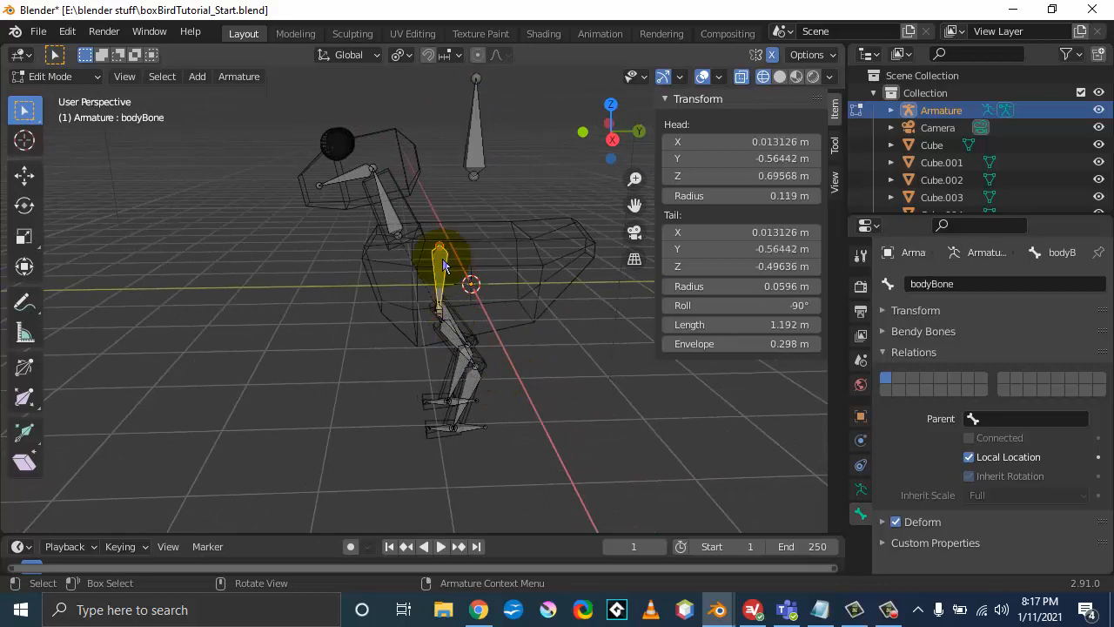
left_click(474, 151, "shift")
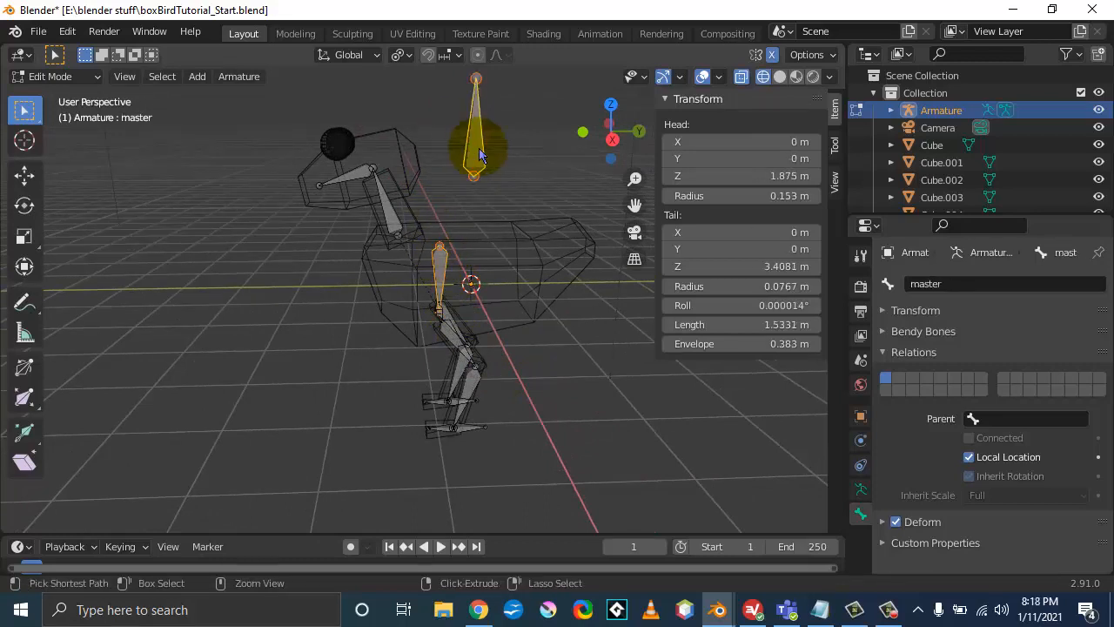
key("ctrl+p")
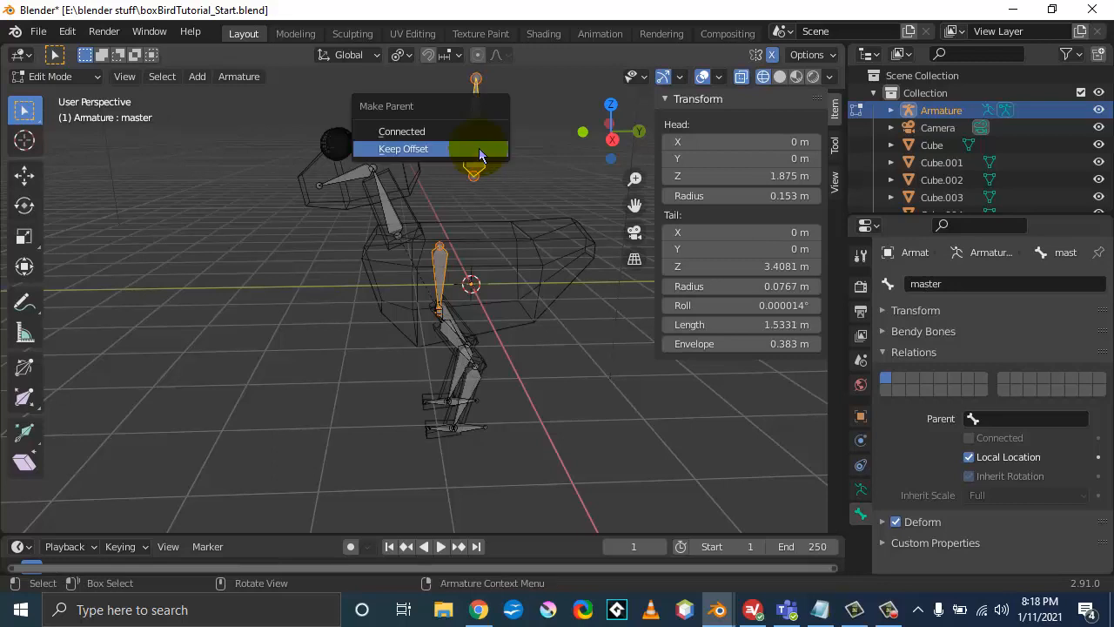
left_click(413, 150)
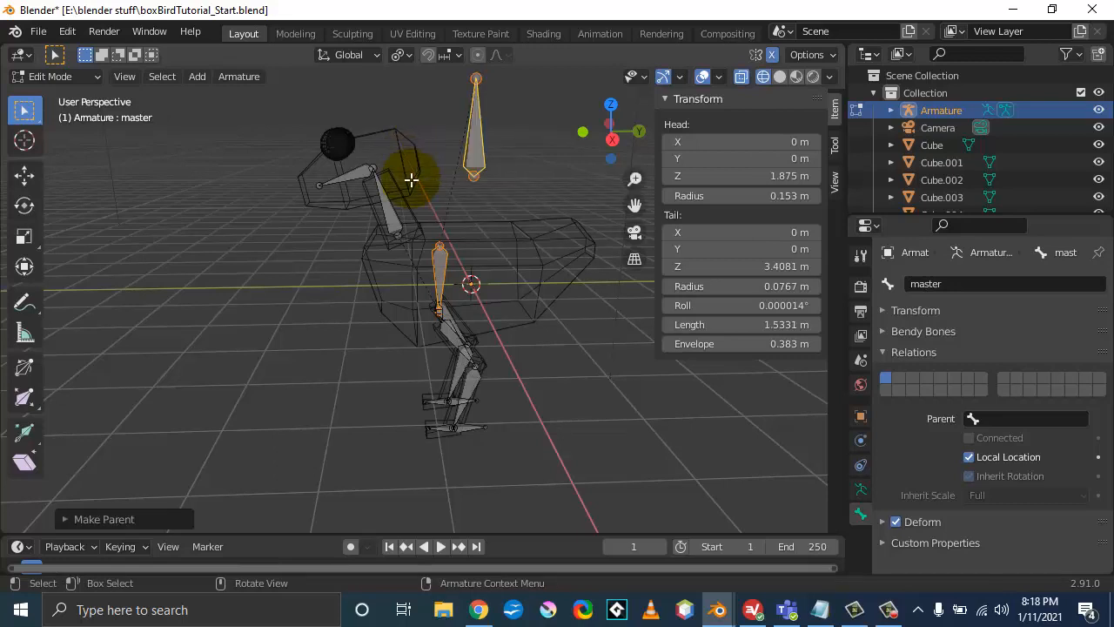
Step: Try moving only the master bone freely in Edit Mode, and undo the move
left_click(475, 148)
key("g")
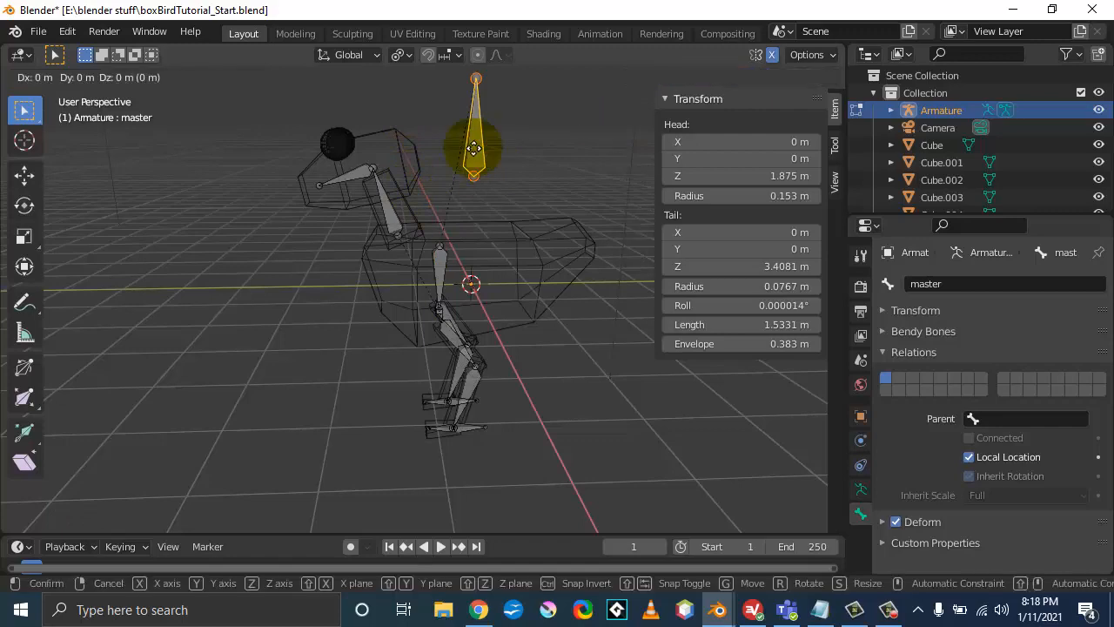
left_click(478, 150)
left_click(252, 243)
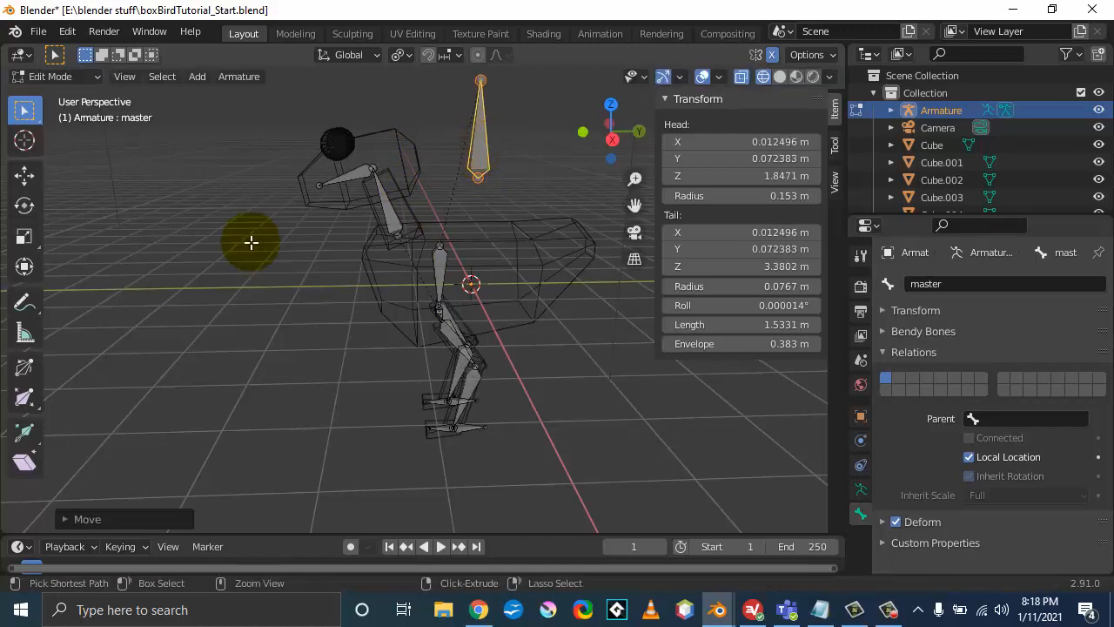
key("ctrl+z")
Step: Switch the armature to Pose Mode and lower the master bone about 0.46 m along global Z to test its control of the rig
middle_click_drag(235, 264, 266, 286)
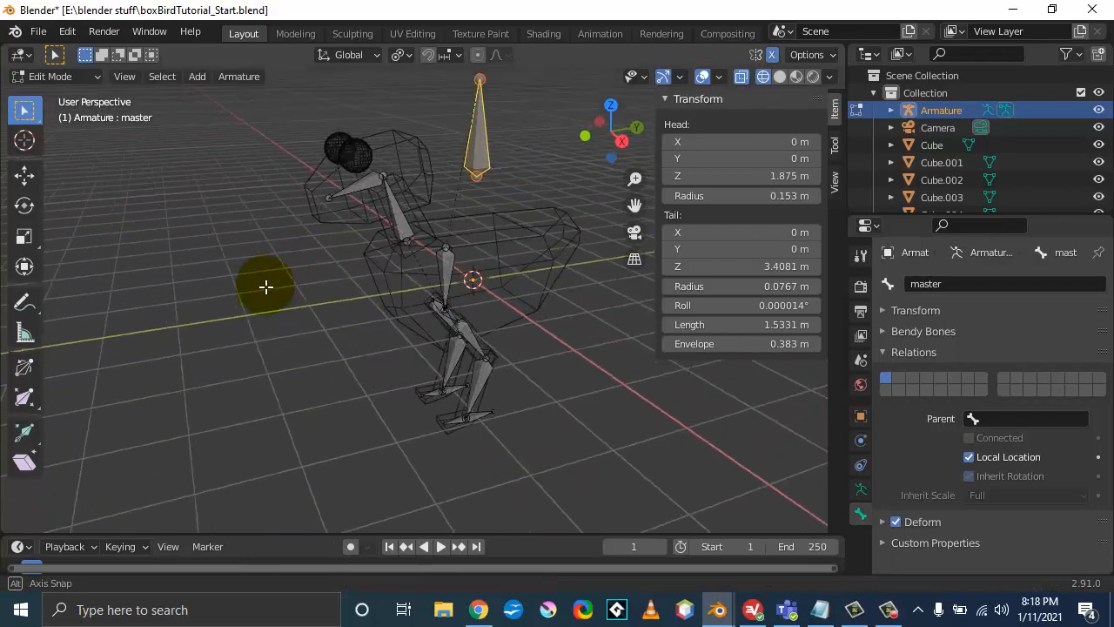
left_click(75, 78)
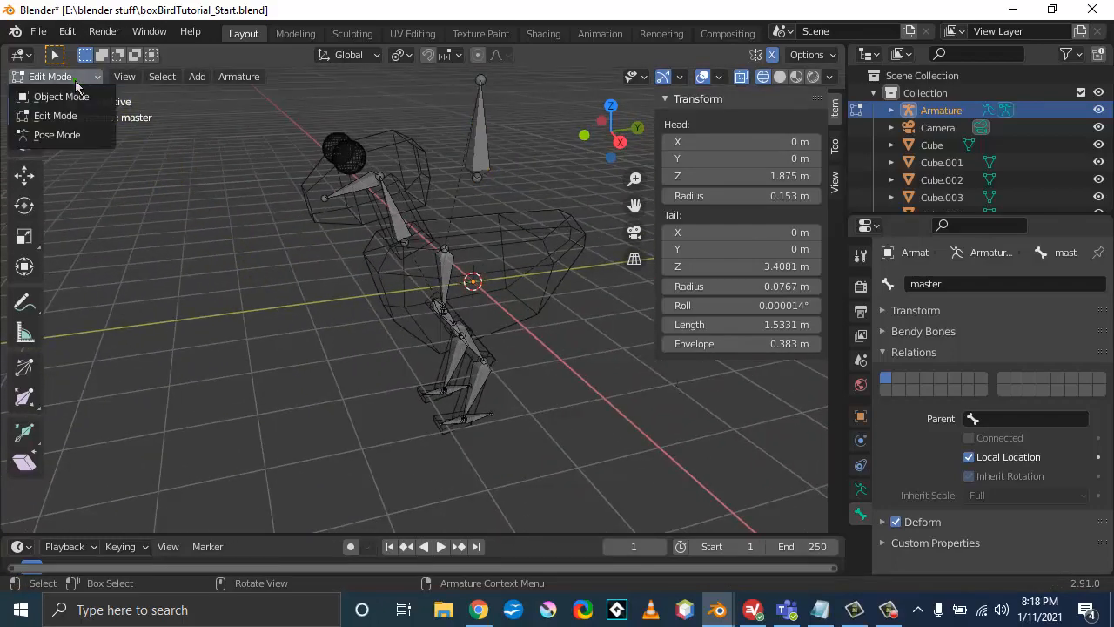
left_click(77, 135)
left_click(475, 161)
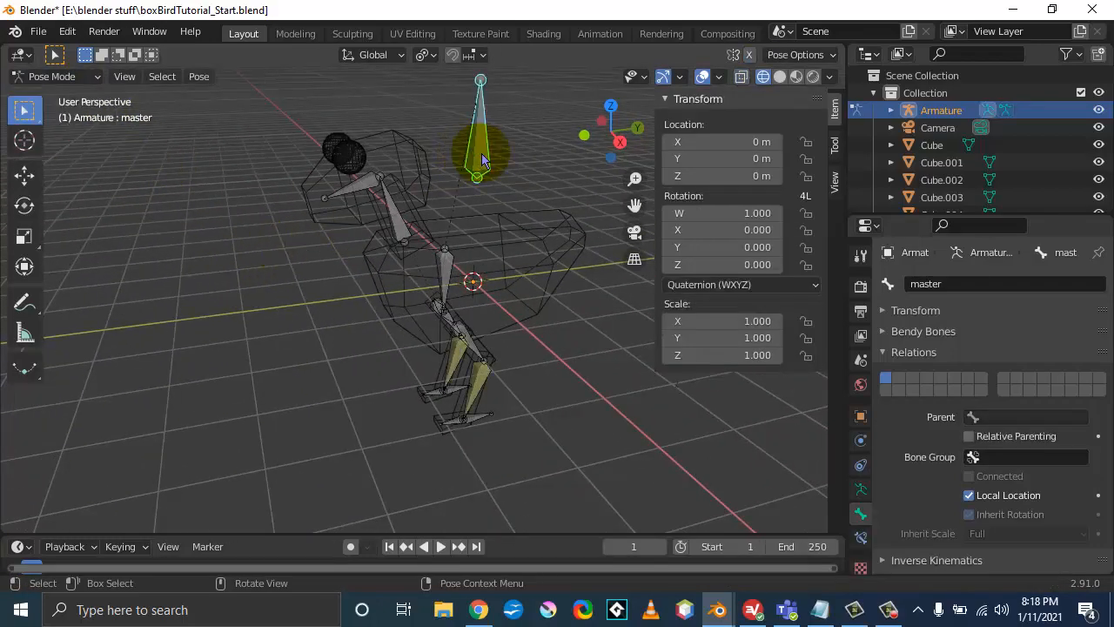
key("g")
key("z")
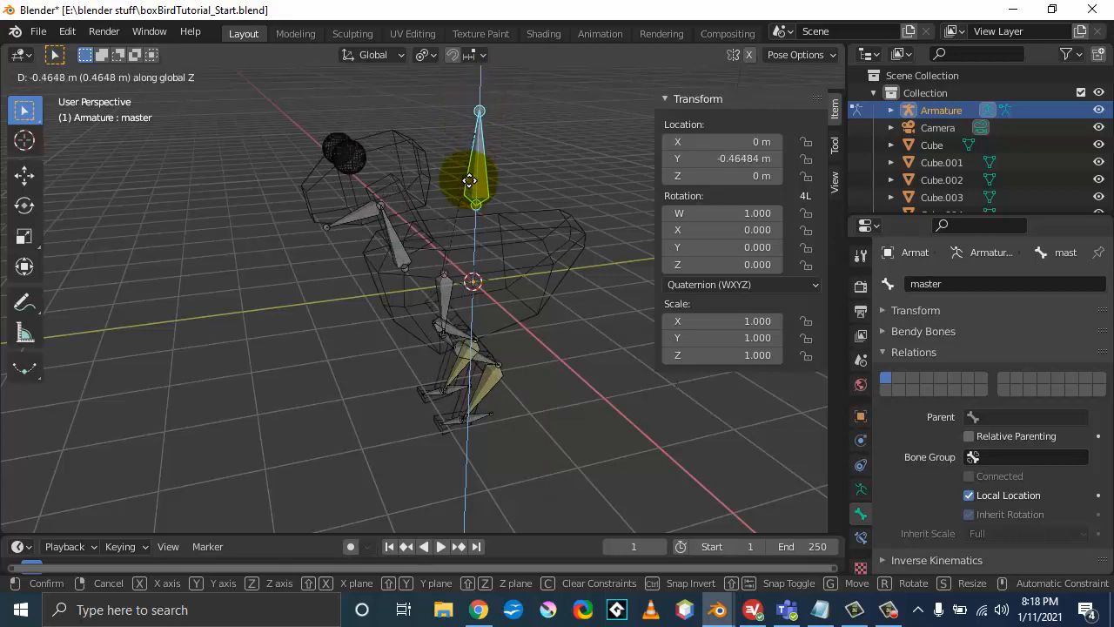
left_click(462, 198)
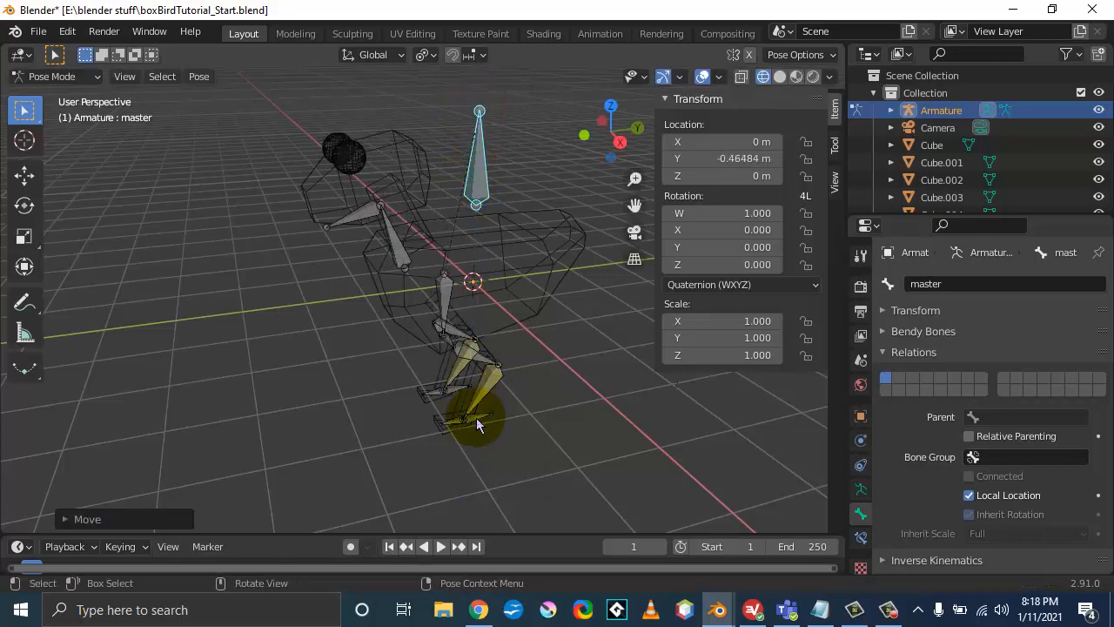
Step: Try moving the master bone along global Z in wireframe view, and undo its moves back to the rest position
key("z")
left_click(475, 167)
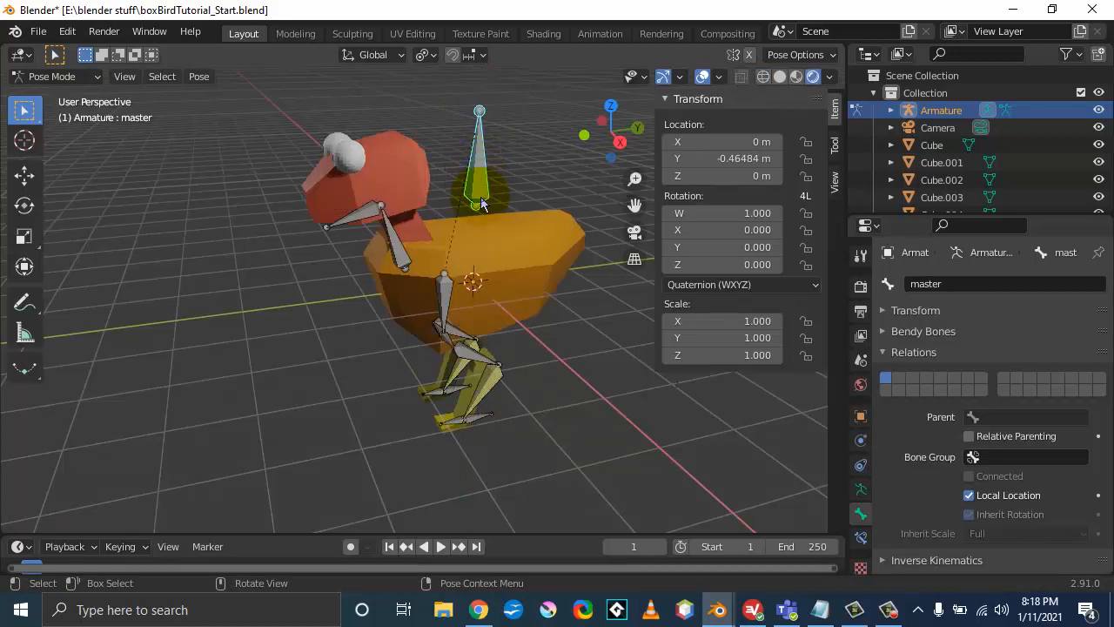
left_click(764, 77)
key("g")
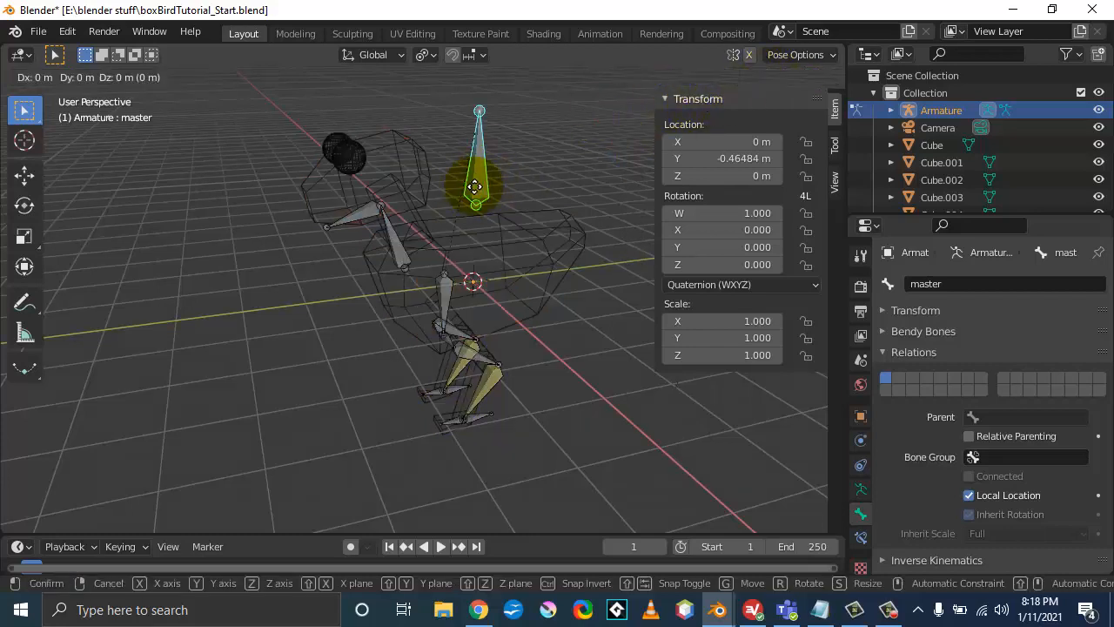
key("z")
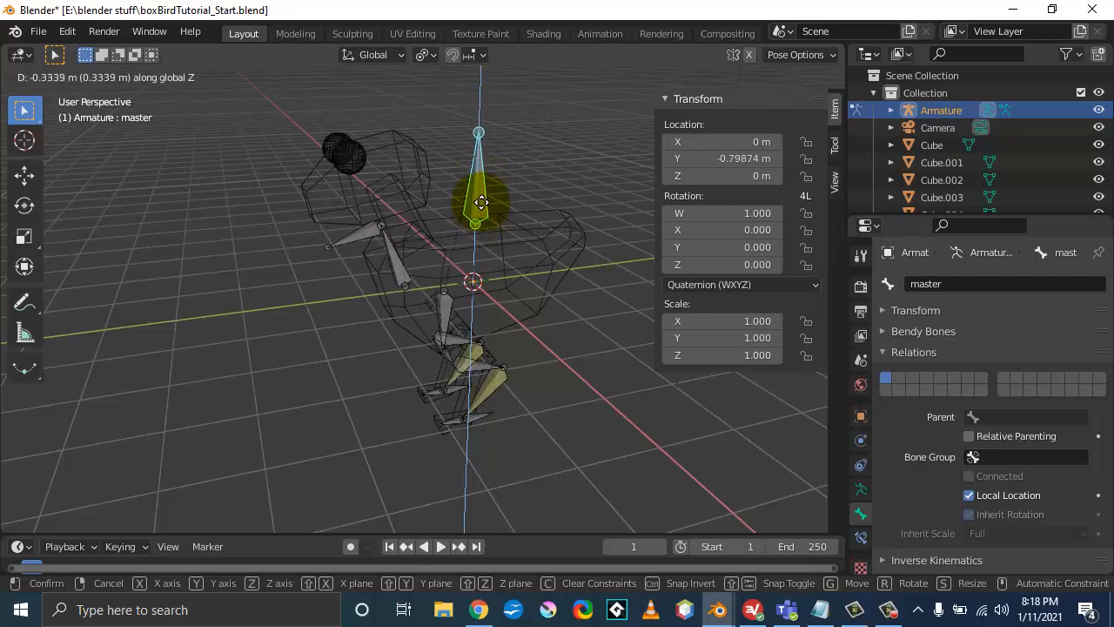
left_click(484, 176)
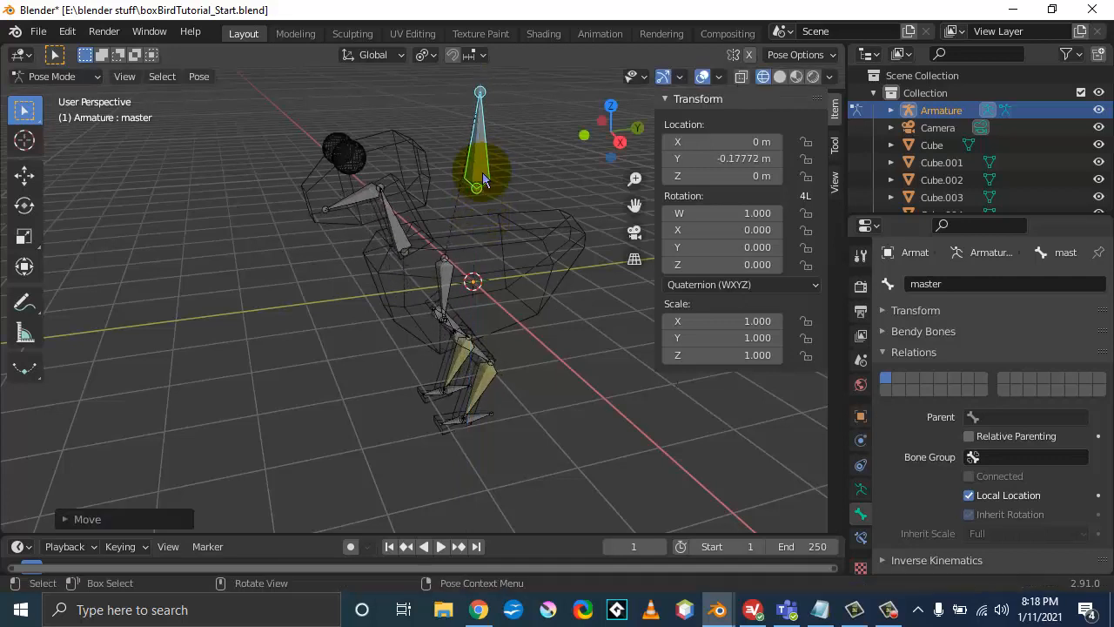
key("ctrl+z")
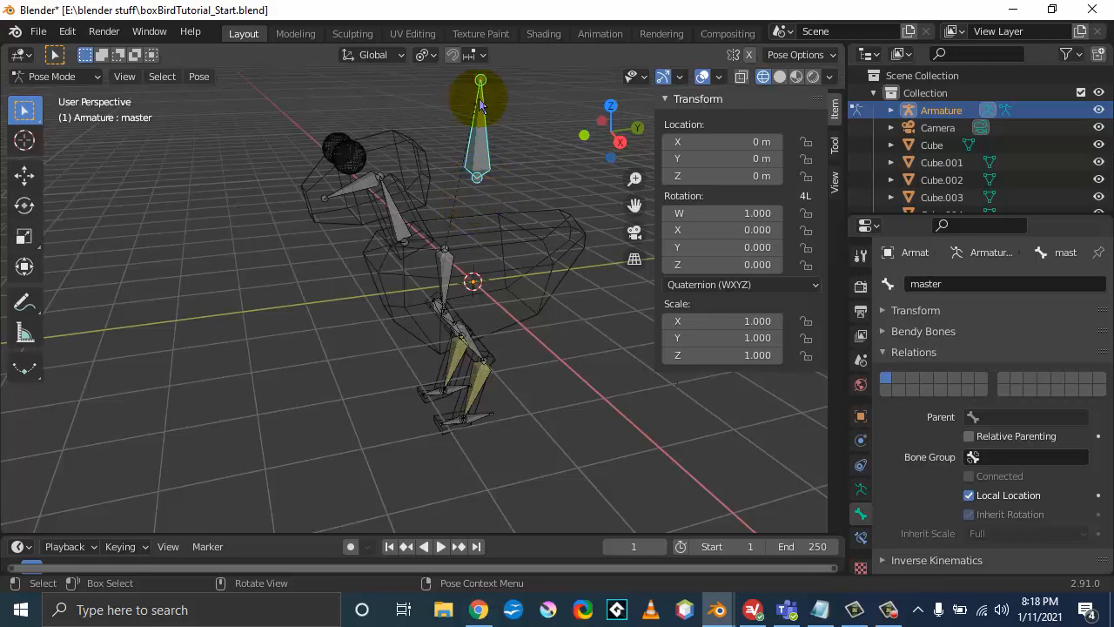
Step: Parent the footTarget.R and footTarget.L bones to the master bone in Edit Mode with Keep Offset
left_click(459, 391)
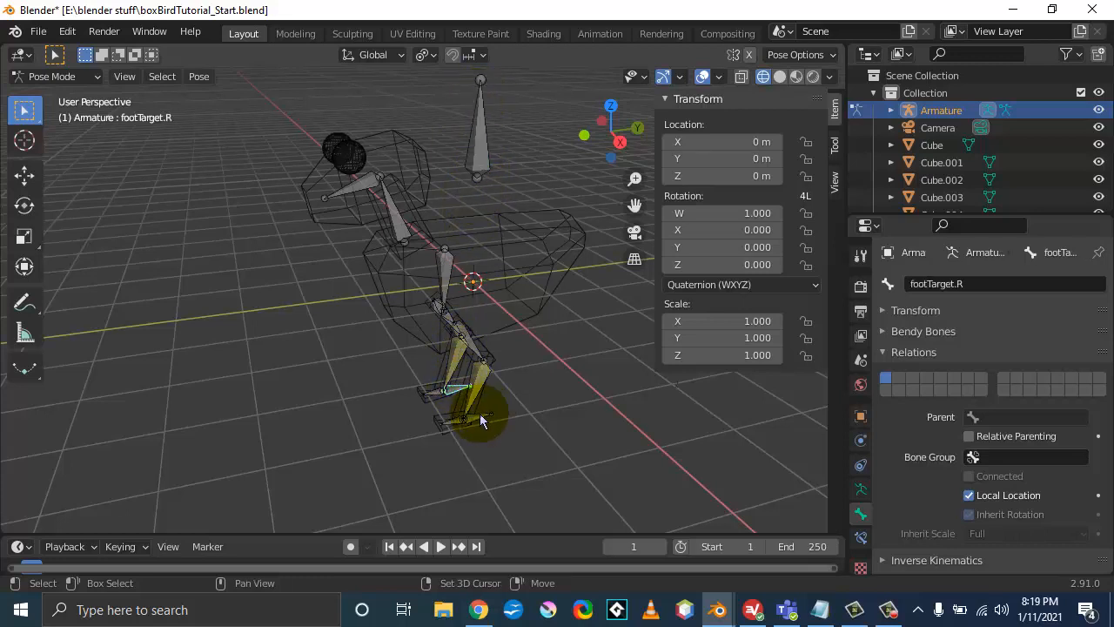
left_click(49, 76)
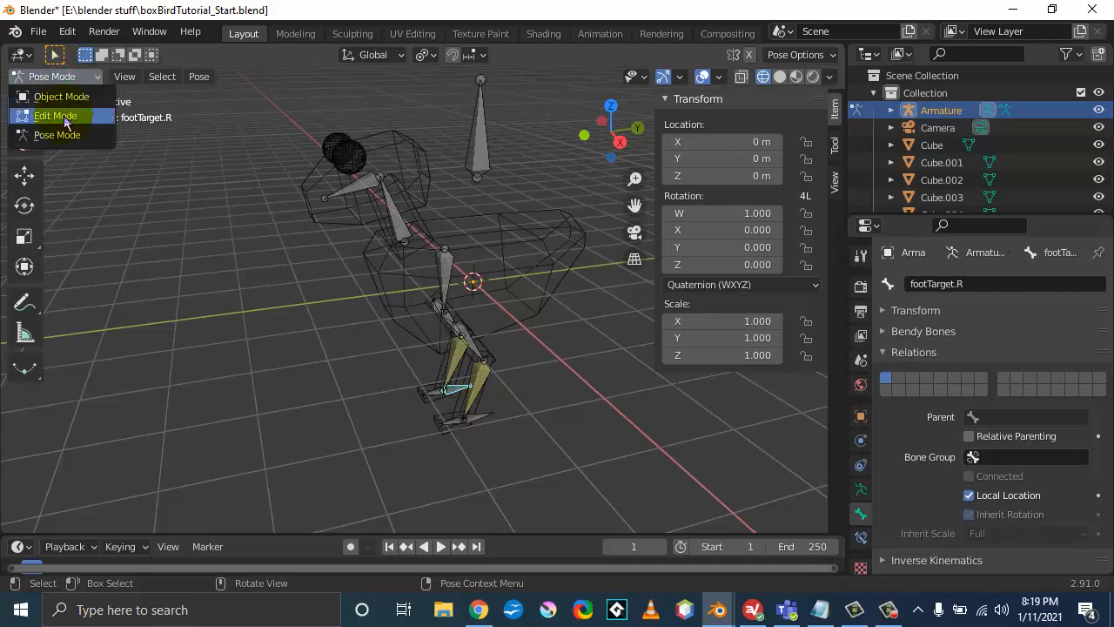
left_click(61, 116)
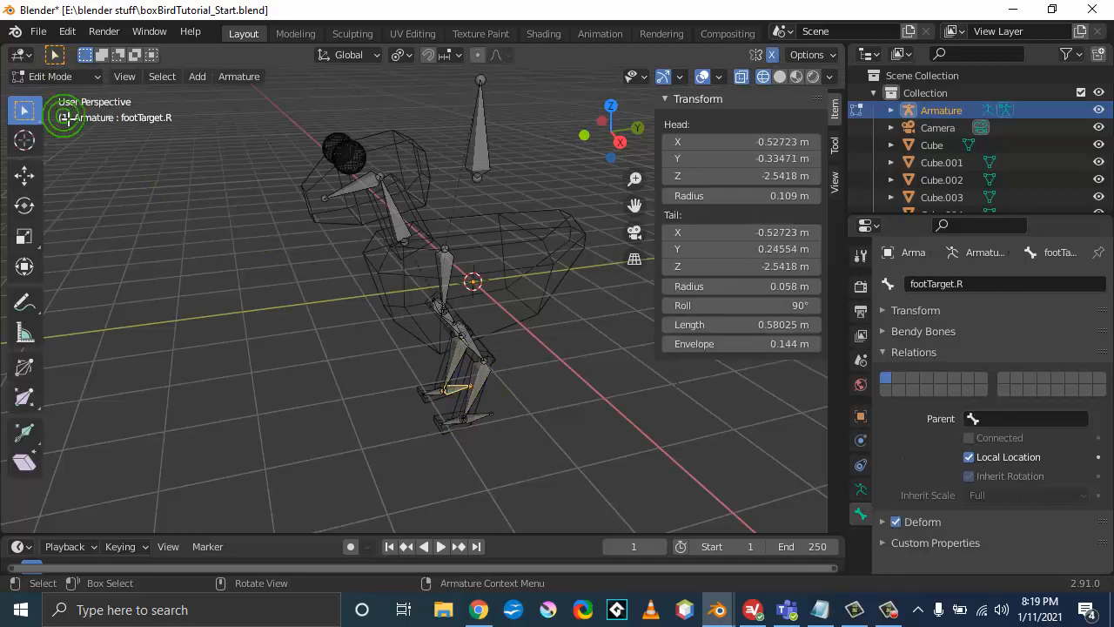
left_click(479, 422)
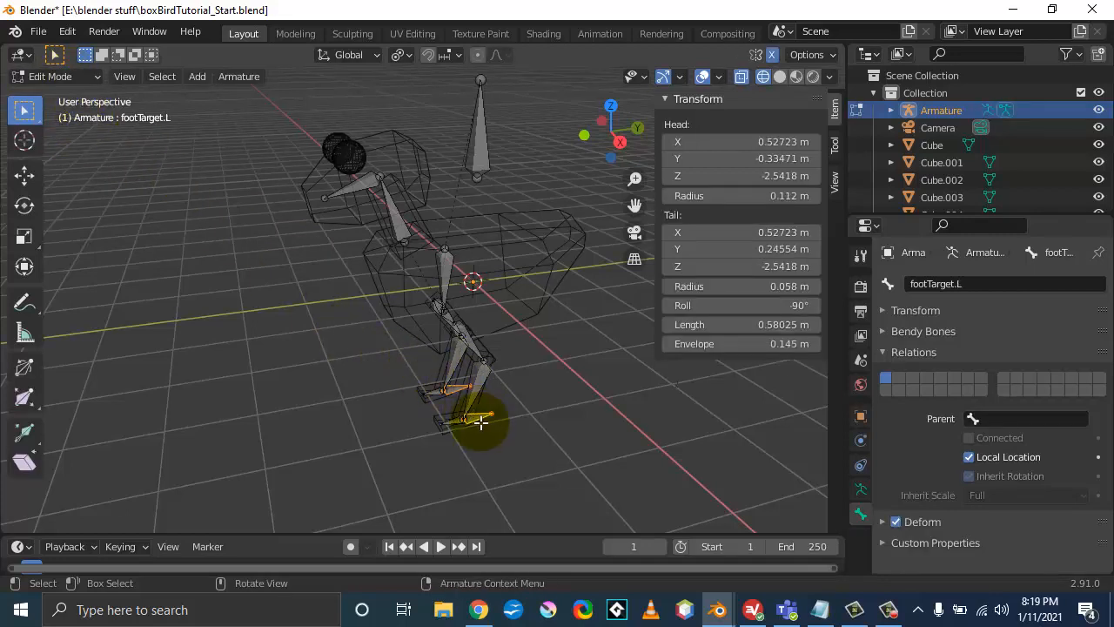
left_click(479, 148, "shift")
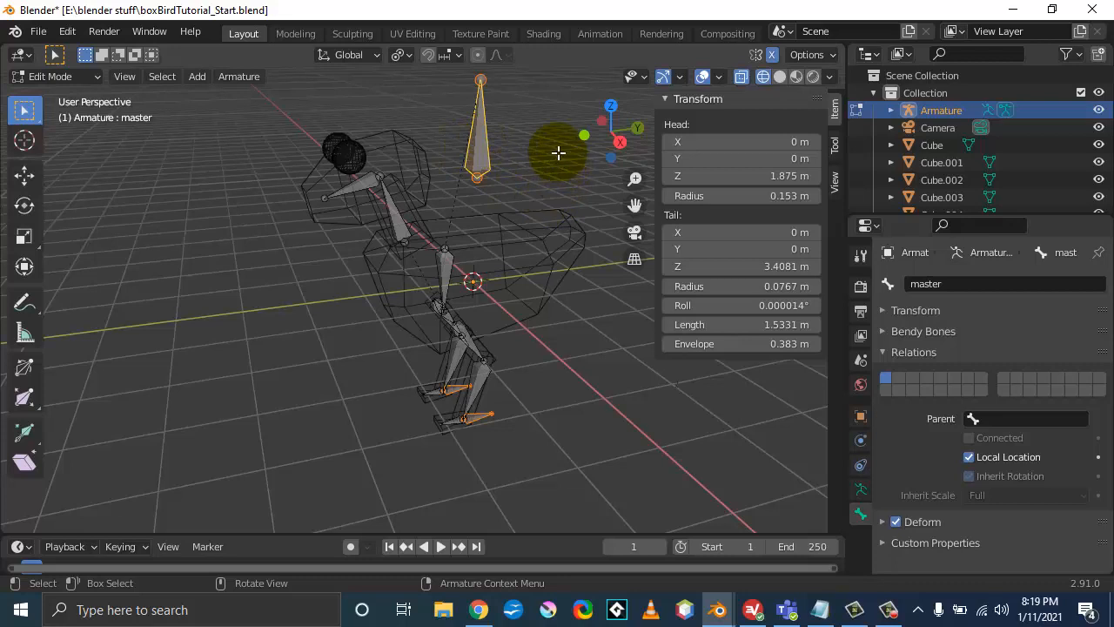
key("ctrl+p")
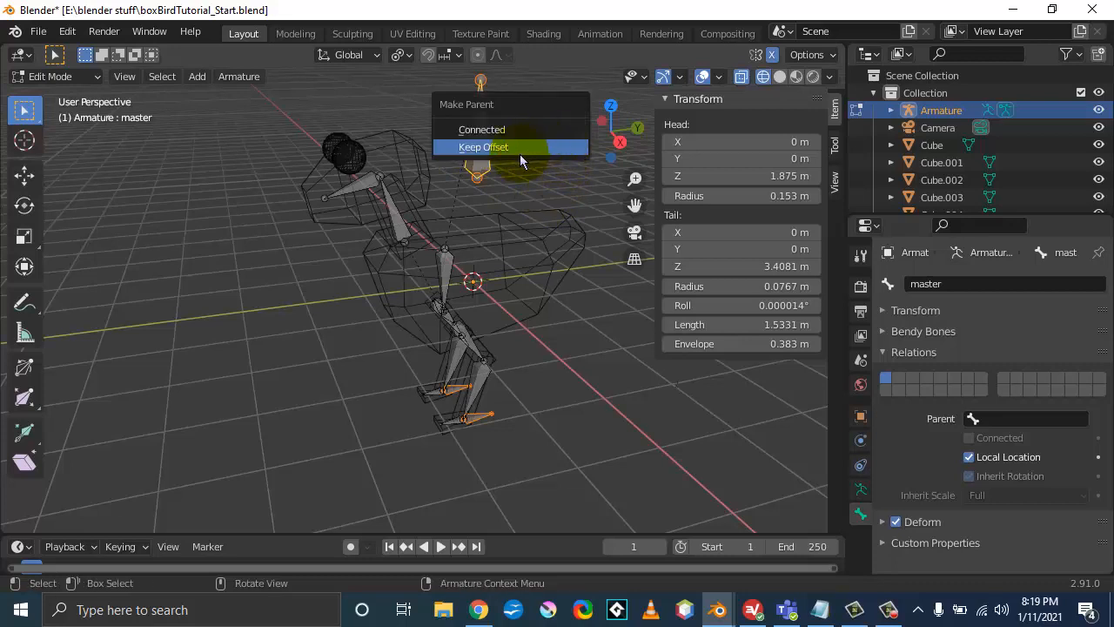
left_click(520, 154)
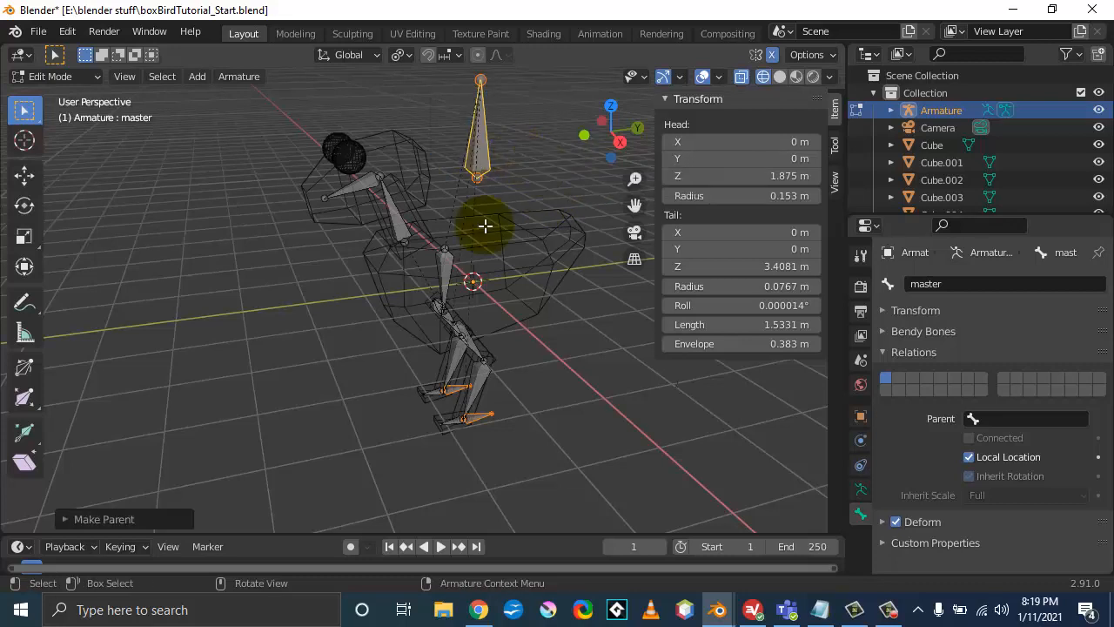
Step: Switch the armature to Pose Mode and move bodyBone freely about 0.54 m to test the IK legs
middle_click_drag(450, 234, 443, 157)
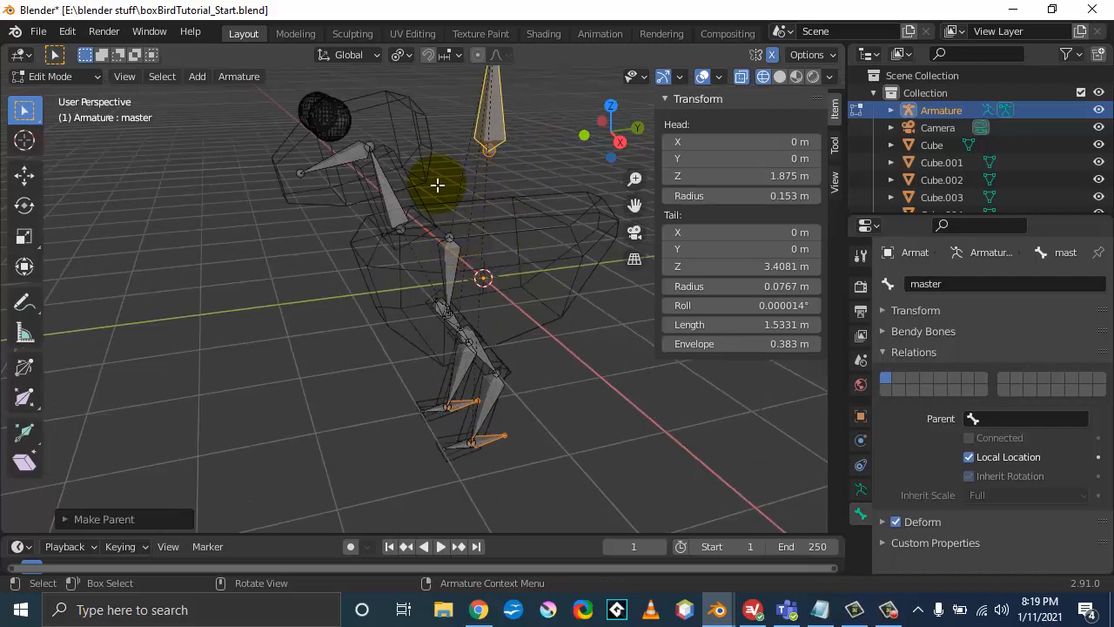
middle_click_drag(495, 187, 442, 239)
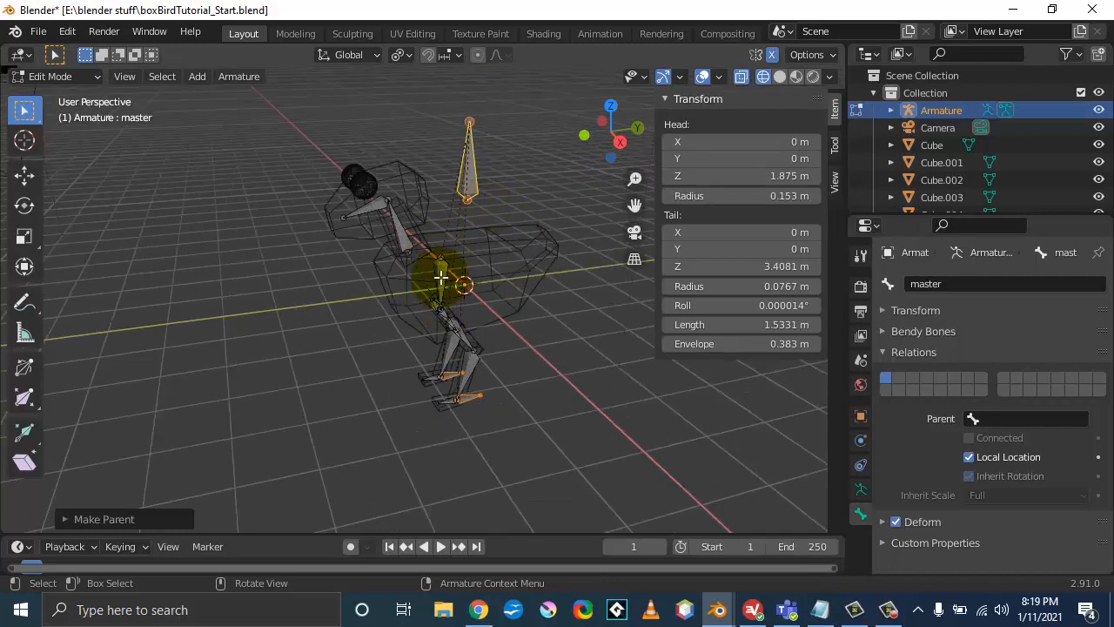
left_click(70, 78)
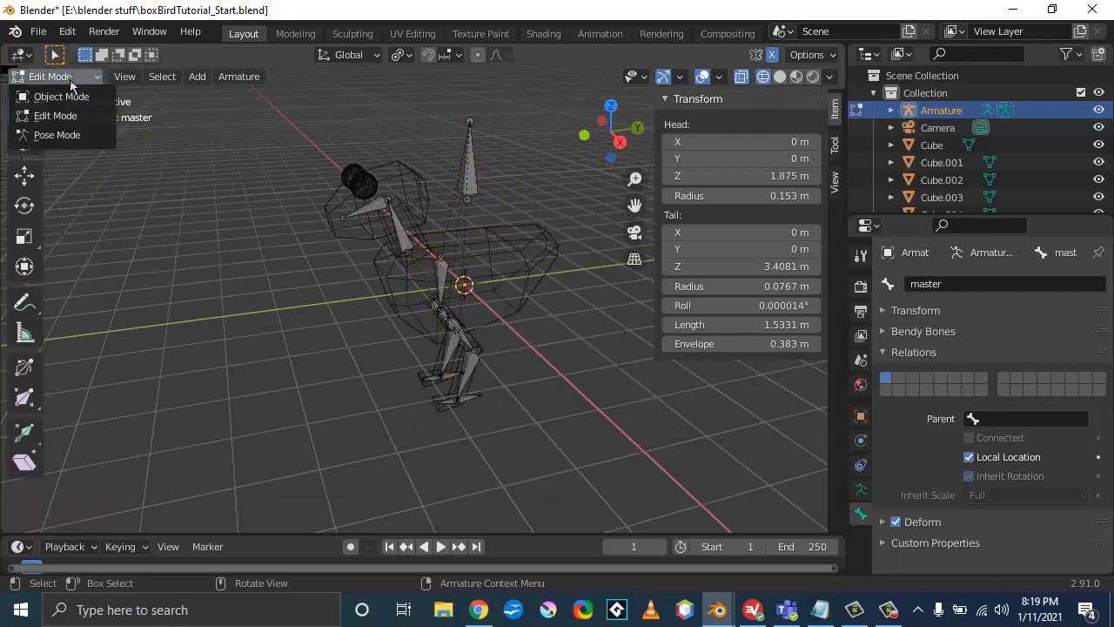
left_click(66, 137)
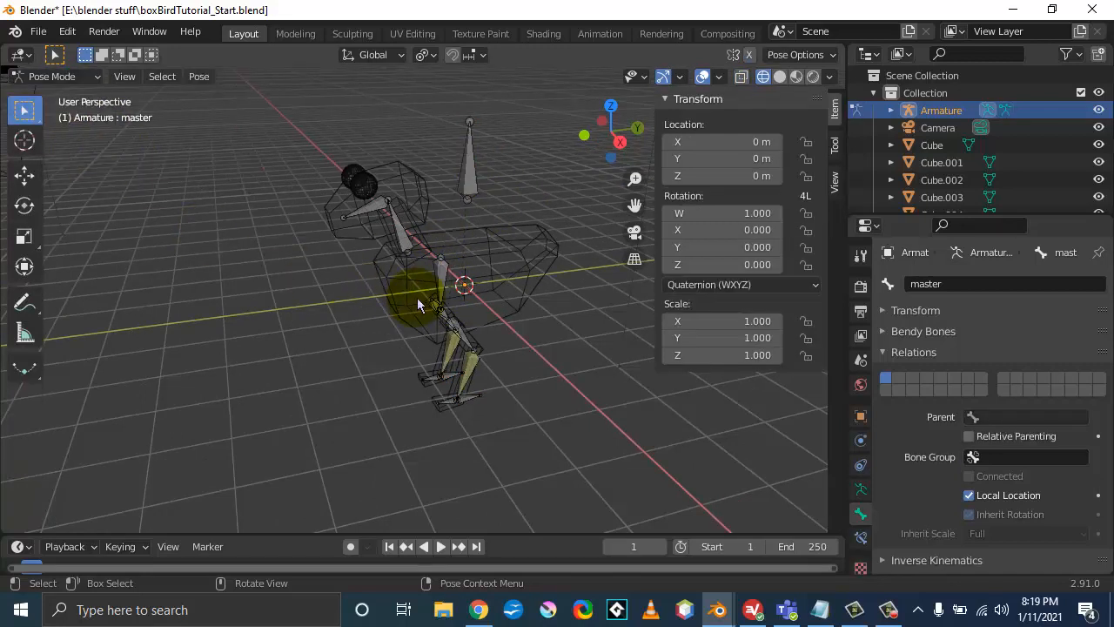
left_click(440, 280)
key("g")
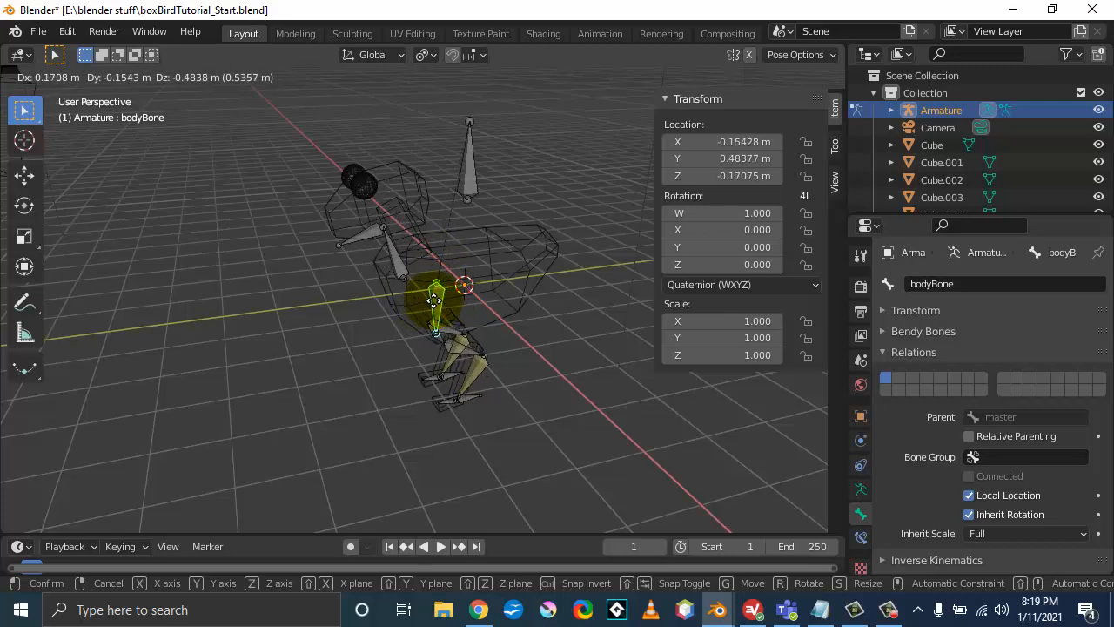
left_click(433, 300)
Step: Try moving the master bone freely to test its control of the whole rig, and cancel the move
left_click(467, 179)
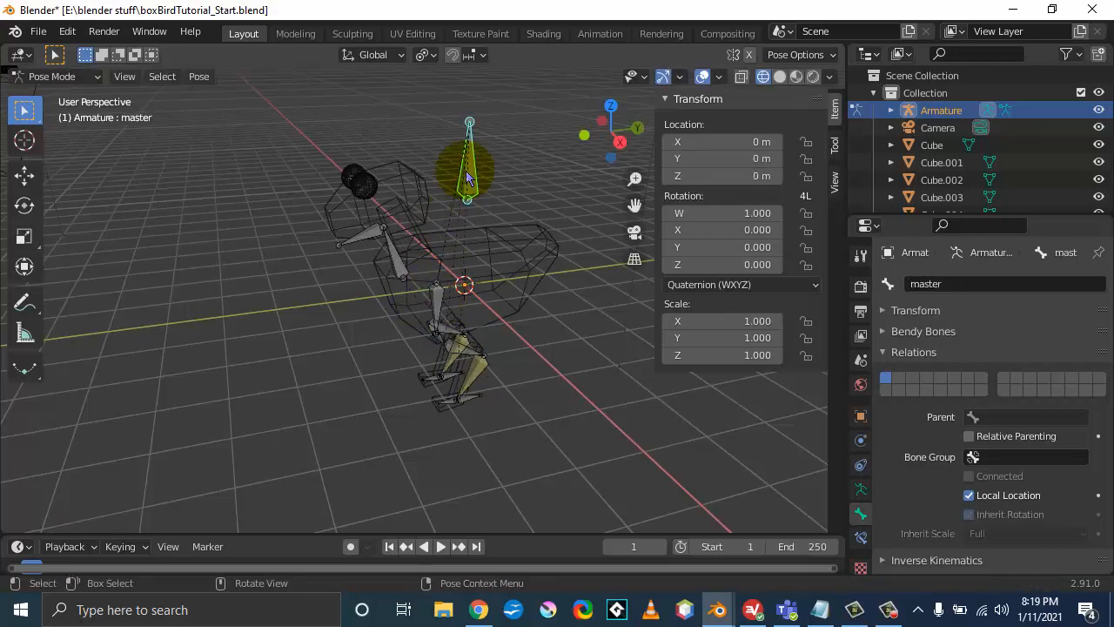
key("g")
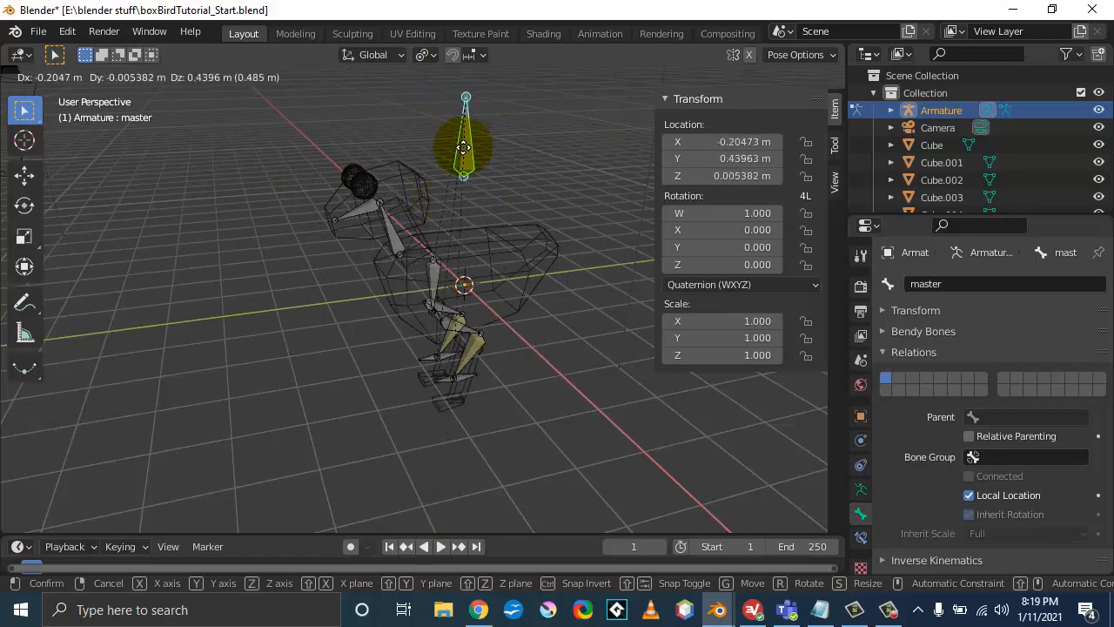
key("Escape")
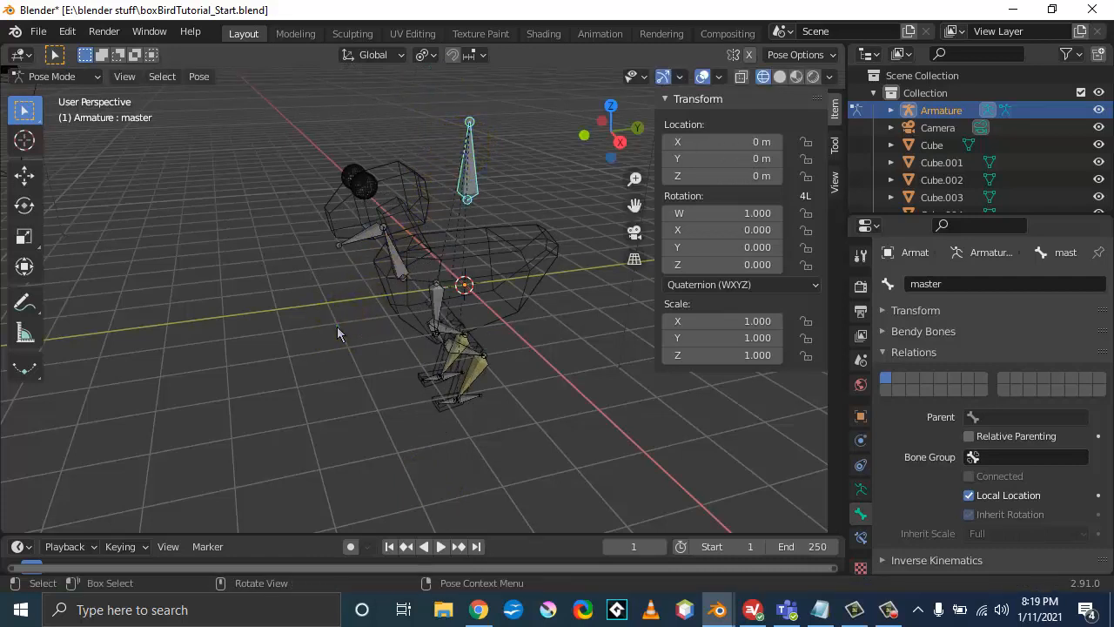
Step: Clear the pose location of all bones in the armature
left_click(438, 303)
key("a")
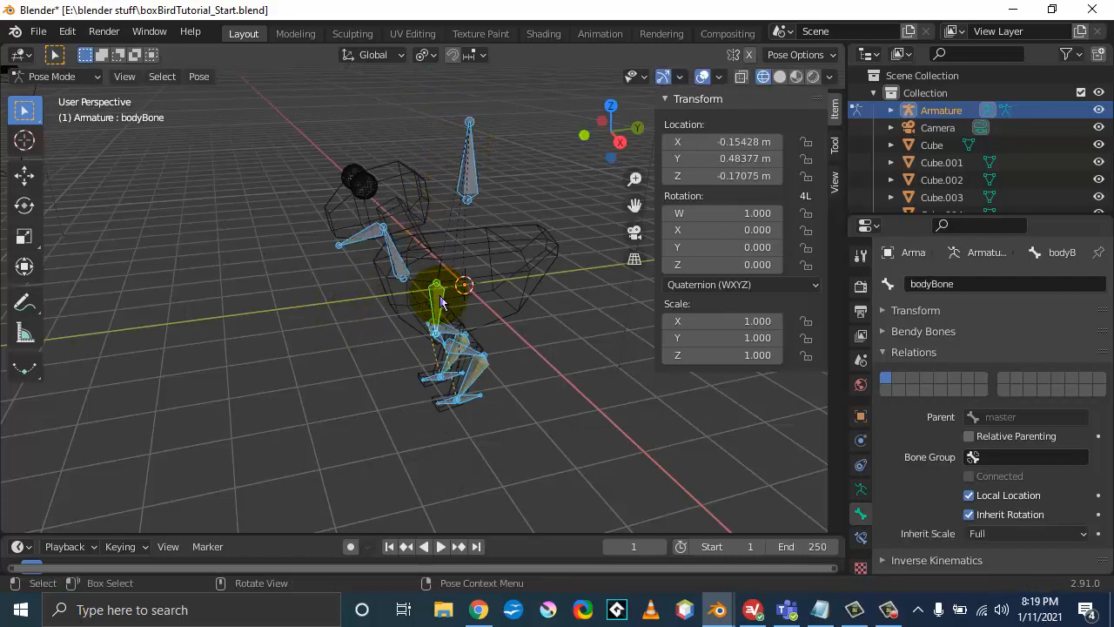
key("alt+g")
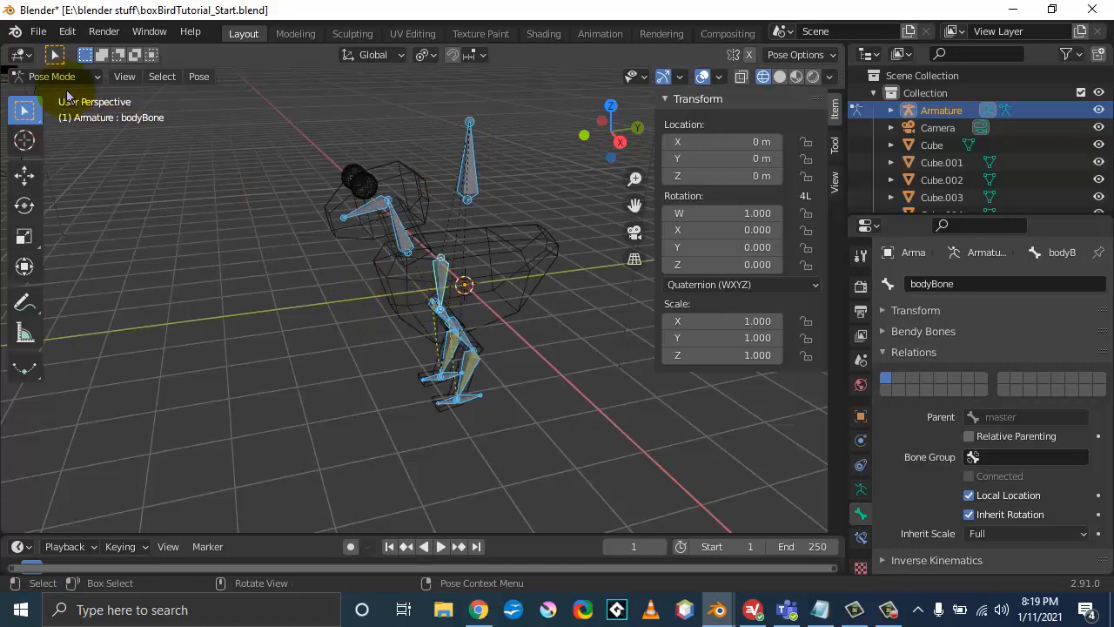
Step: Switch the armature to Edit Mode and back to Pose Mode to check the bones' rest positions
left_click(55, 78)
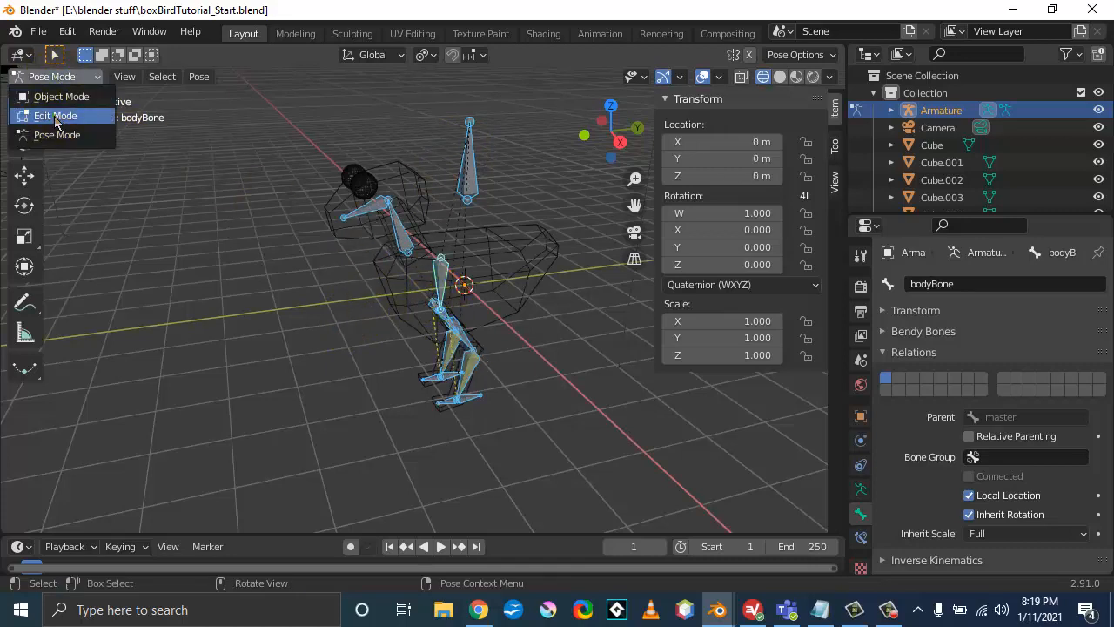
left_click(54, 117)
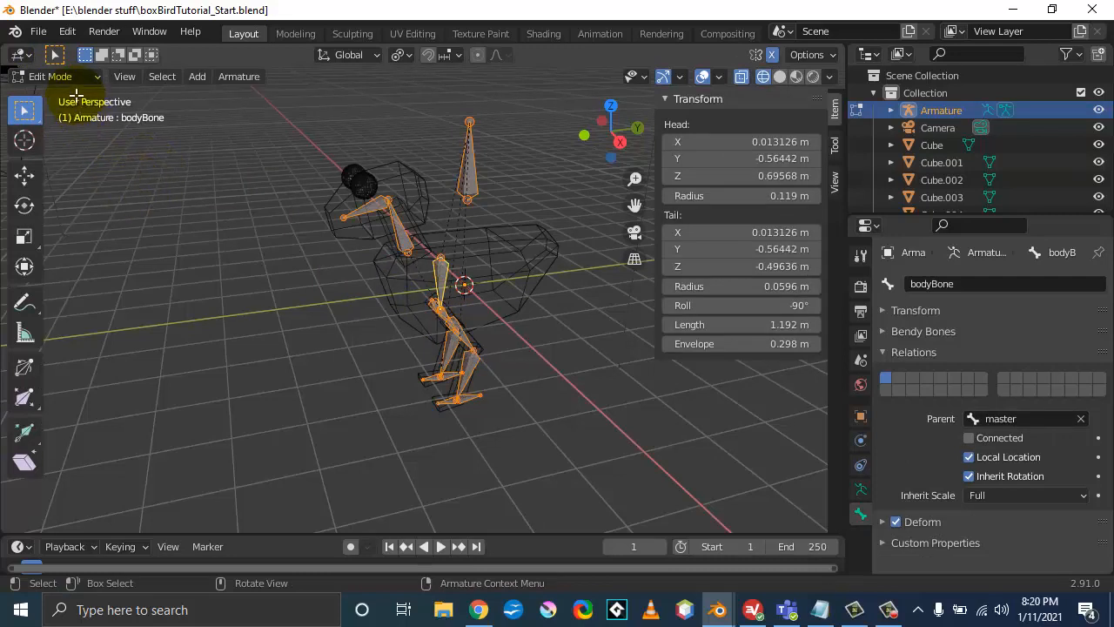
left_click(64, 80)
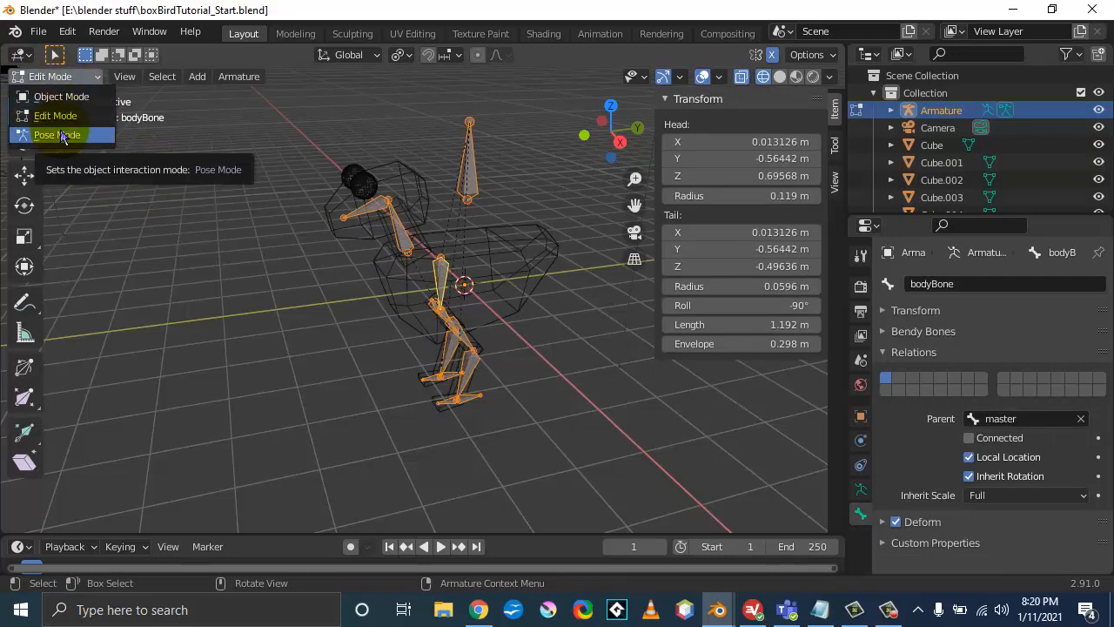
left_click(59, 132)
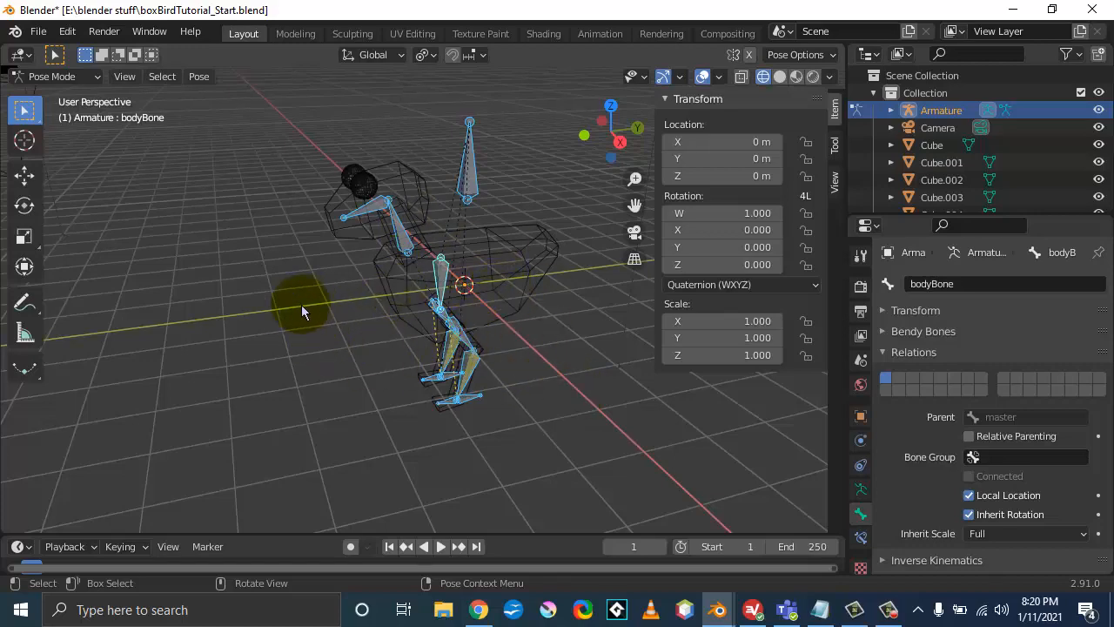
mouse_move(277, 322)
middle_mouse_down()
mouse_move(112, 298)
mouse_move(297, 305)
mouse_move(270, 313)
middle_mouse_up()
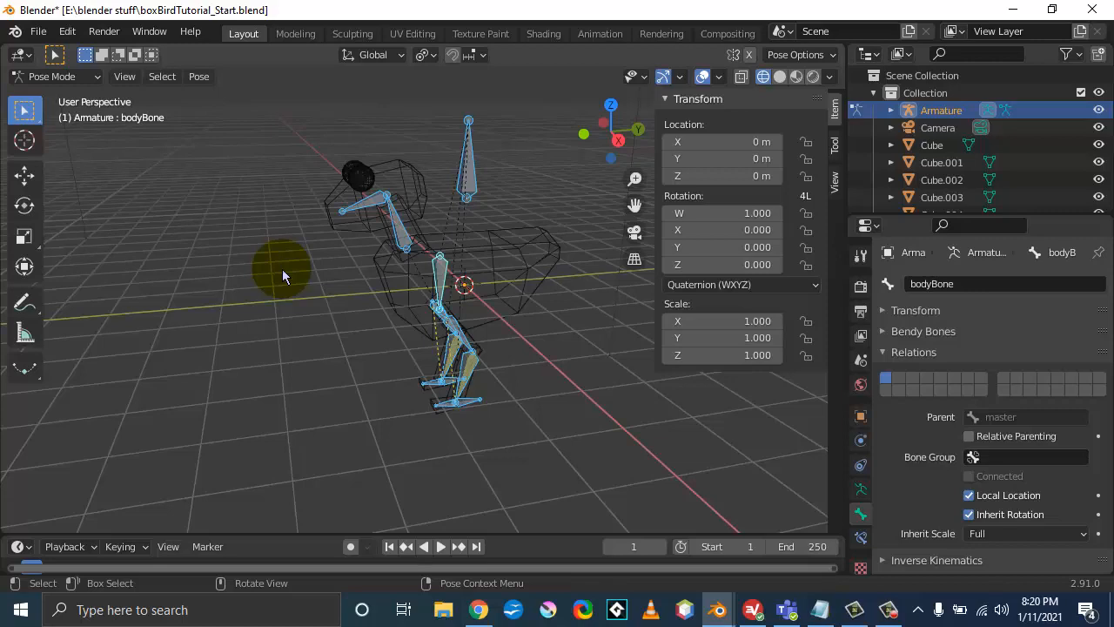
mouse_move(294, 285)
middle_mouse_down()
mouse_move(288, 293)
mouse_move(305, 287)
mouse_move(286, 286)
middle_mouse_up()
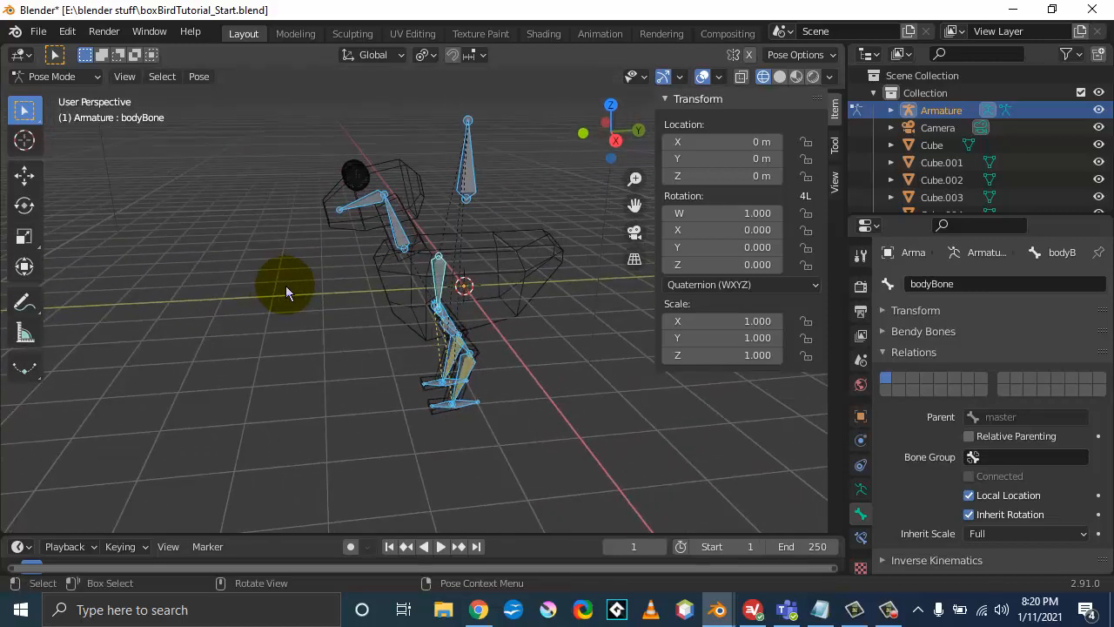
Step: Display the bird in Material Preview shading and inspect the leg bones against the leg meshes
left_click(779, 77)
left_click(796, 78)
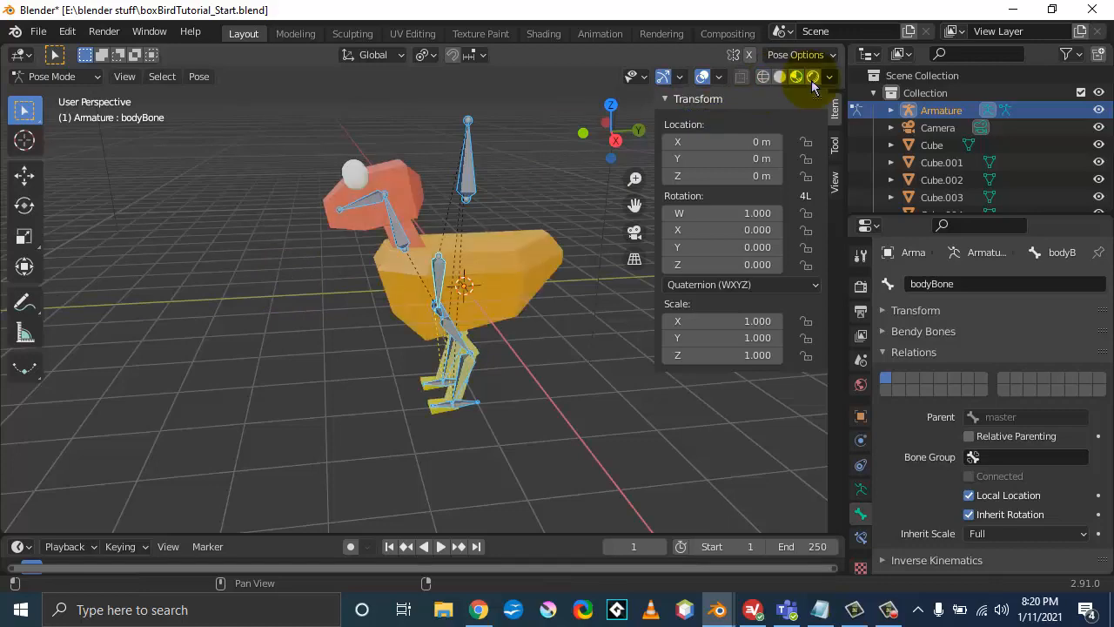
middle_click_drag(376, 281, 346, 303)
scroll(349, 320, "up", 4)
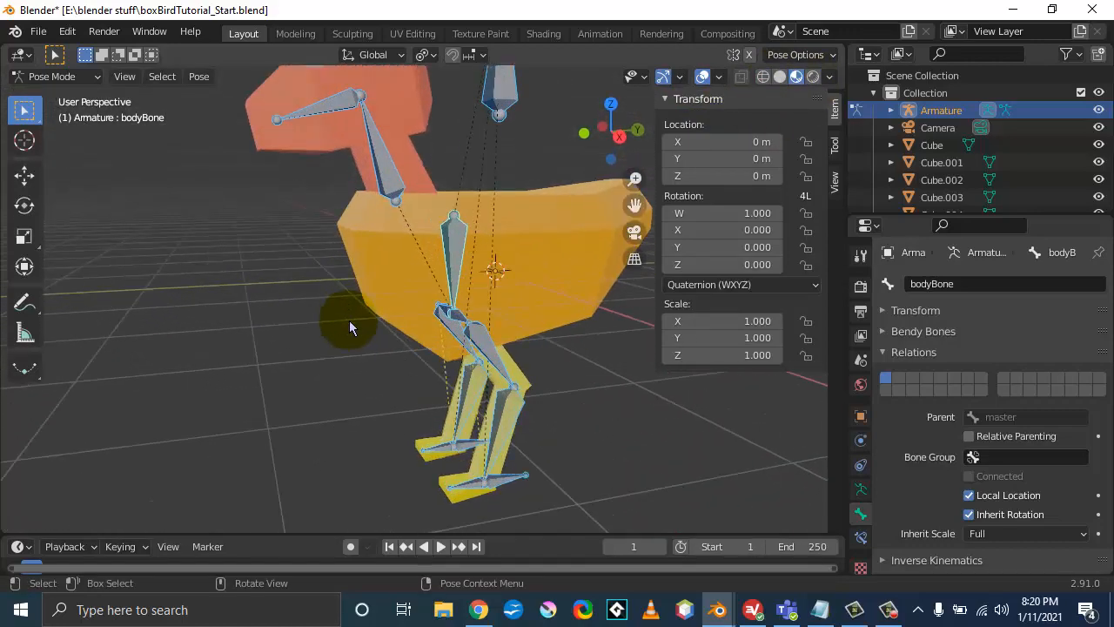
middle_click_drag(380, 350, 368, 370, "shift")
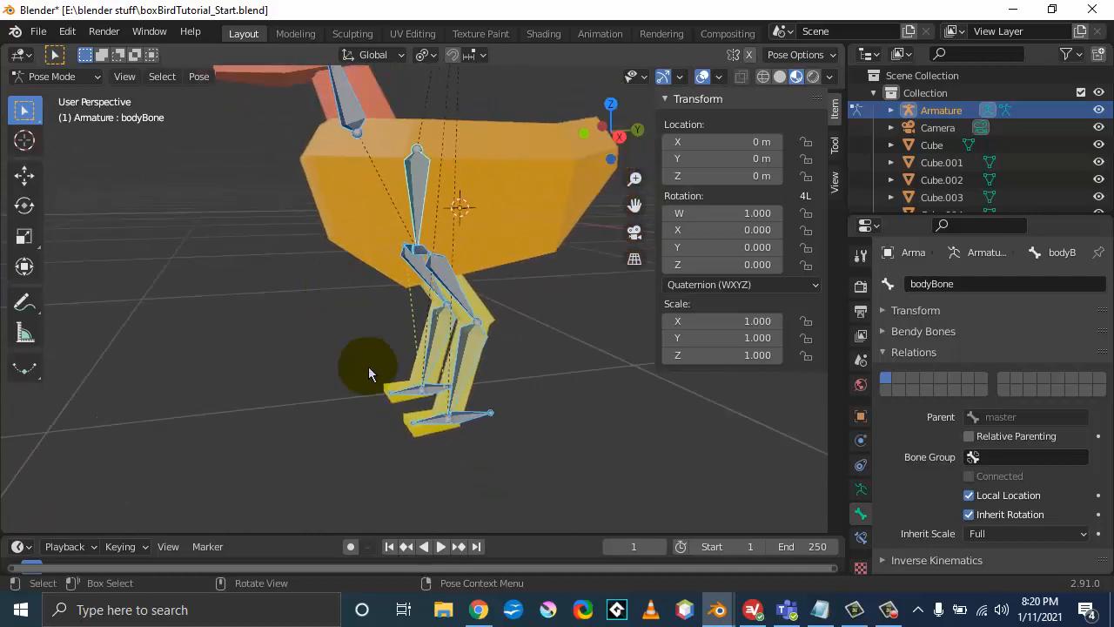
Step: Switch from Pose Mode to Object Mode and select the left foot mesh, Cube.004
left_click(416, 432)
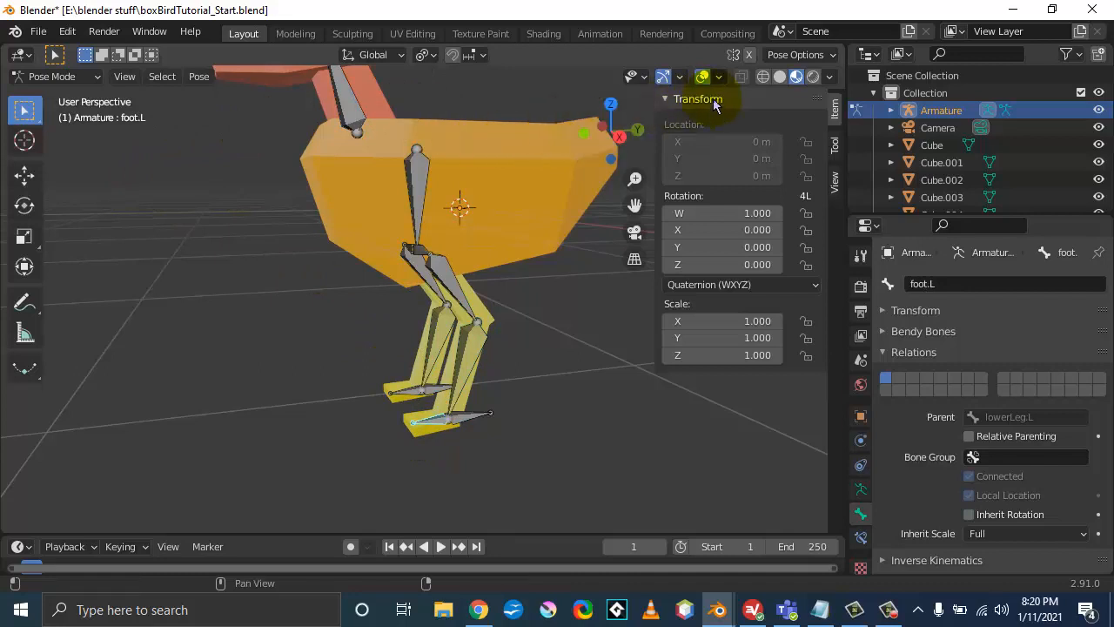
left_click(59, 78)
left_click(60, 97)
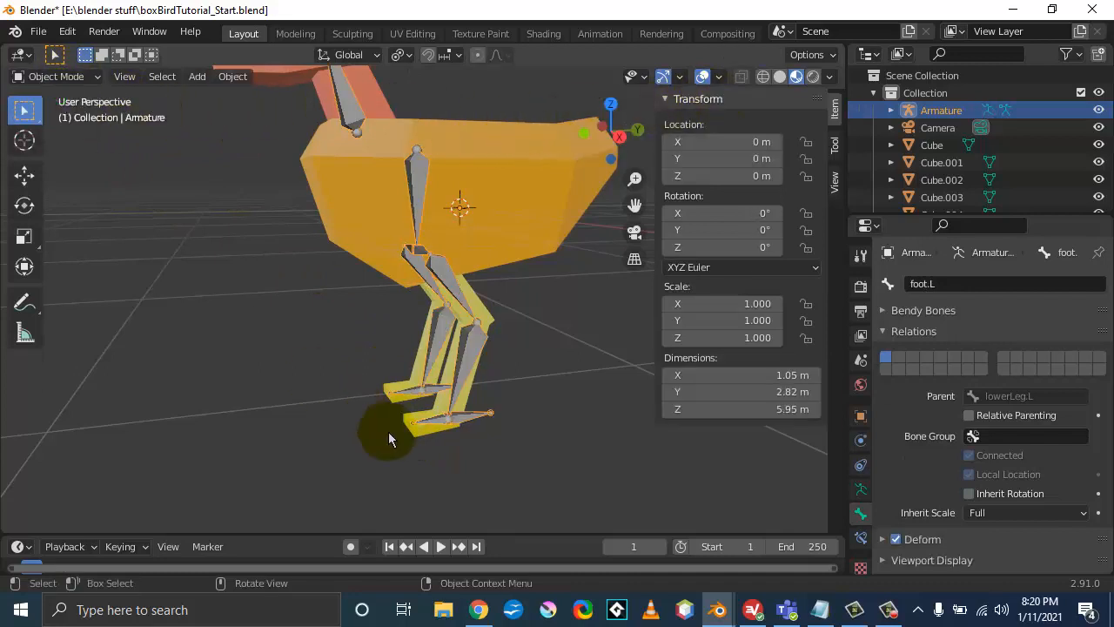
left_click(418, 433)
scroll(428, 434, "up", 2)
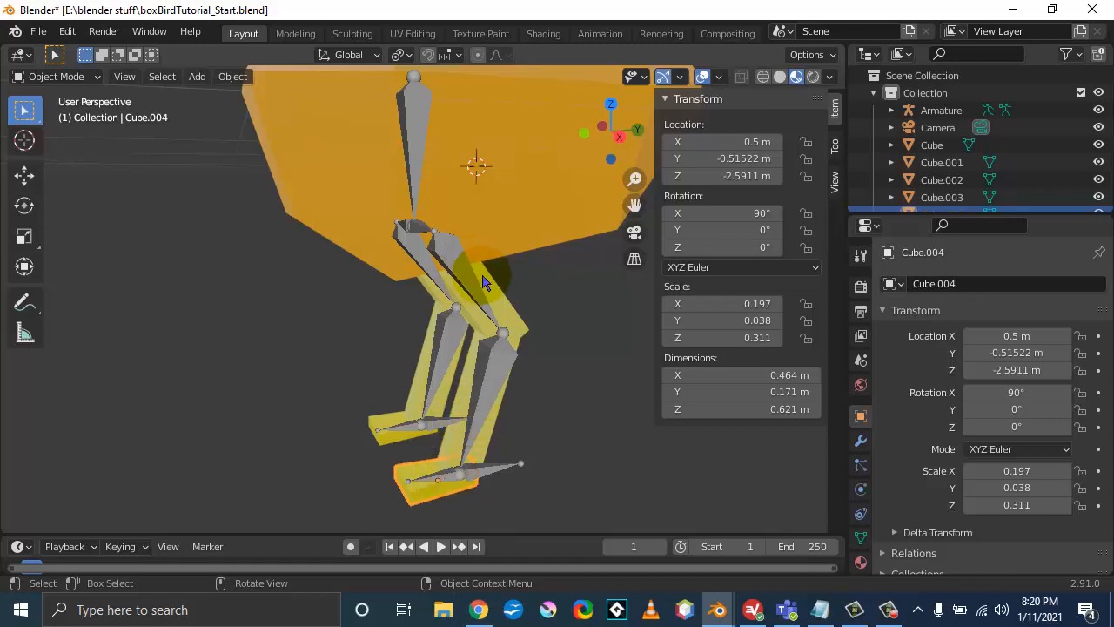
Step: Set the viewport to wireframe shading with the whole bird and its armature in view
scroll(386, 194, "down", 6)
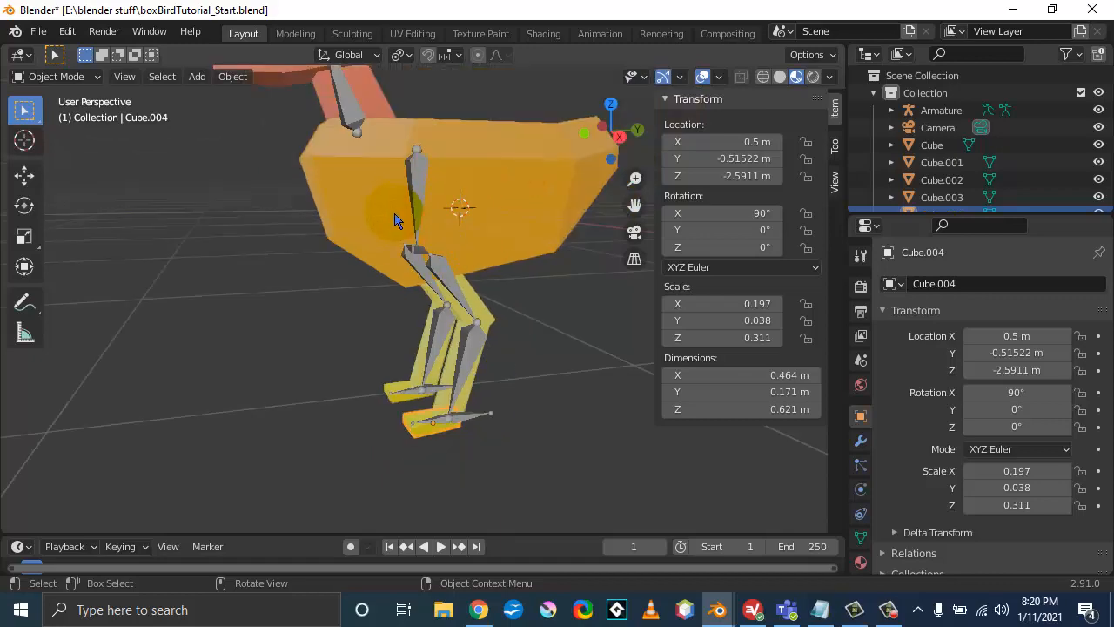
middle_click_drag(288, 273, 323, 296)
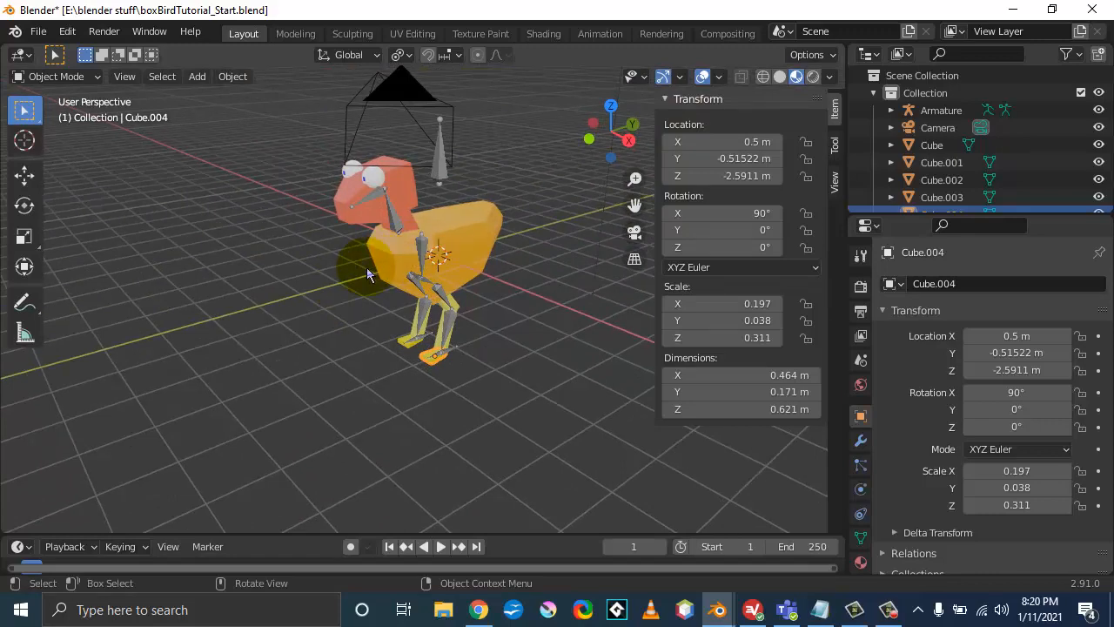
left_click(763, 76)
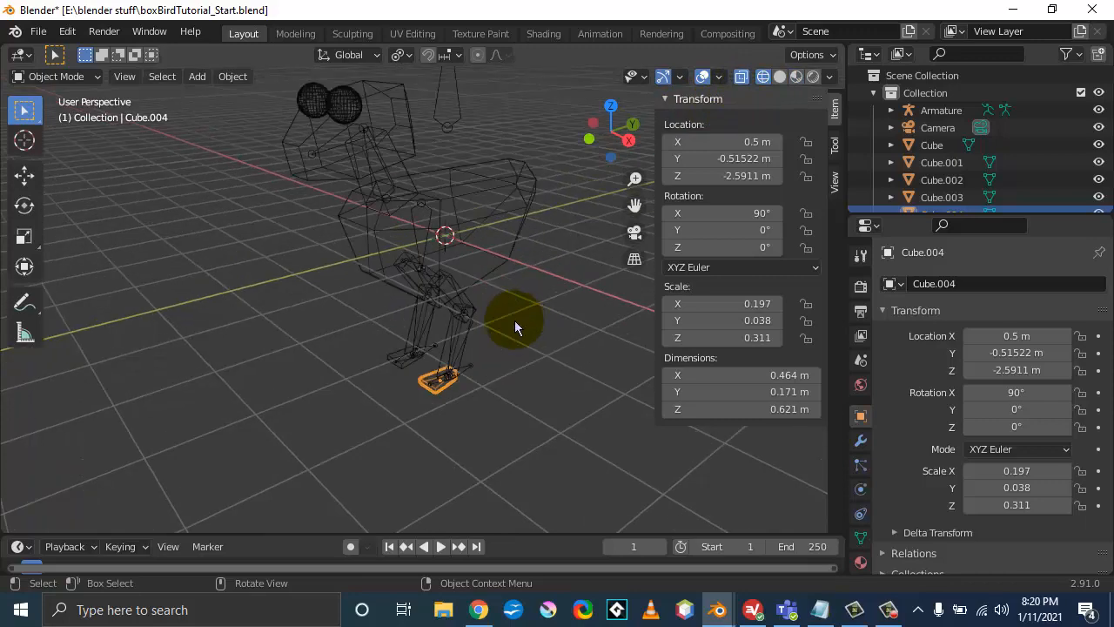
middle_click_drag(477, 346, 411, 354)
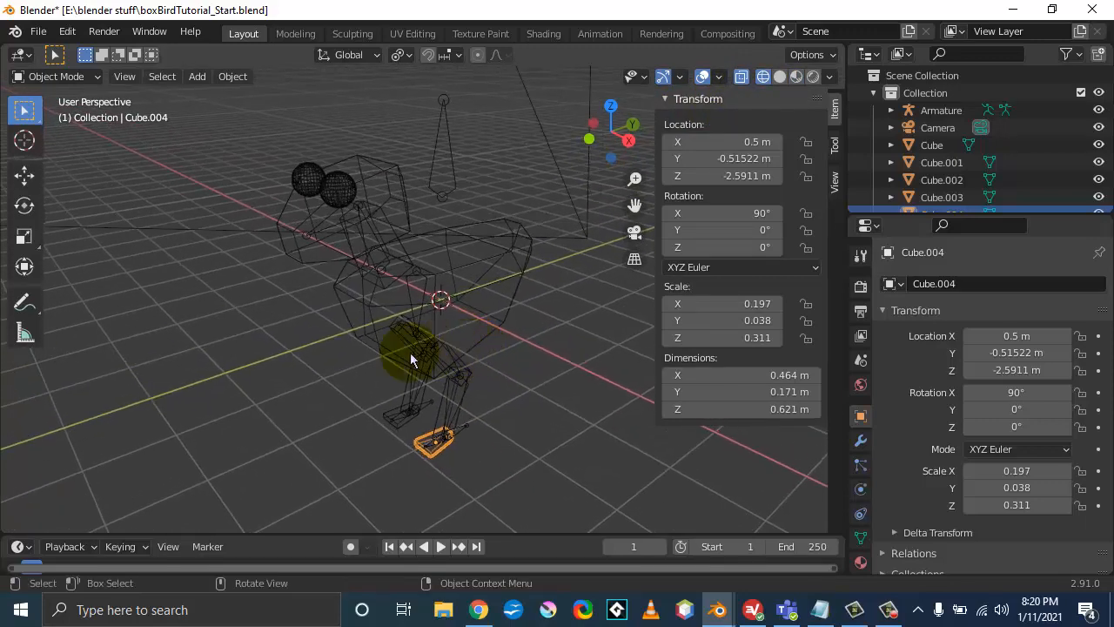